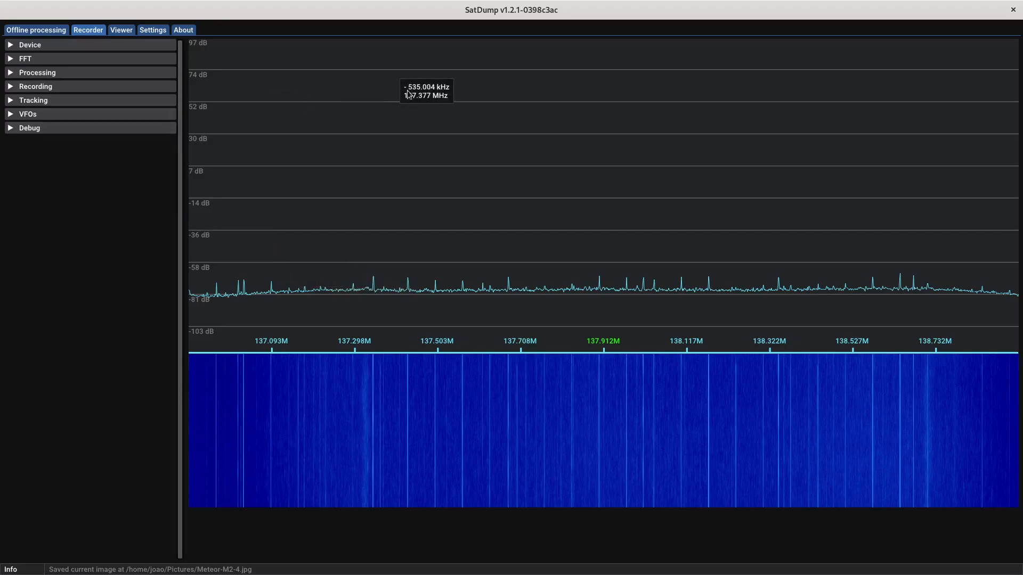
Step: Look over the offline processing page, the recorder spectrum and the viewer's product list and image options
{"action": "left_click", "coordinate": [36, 31]}
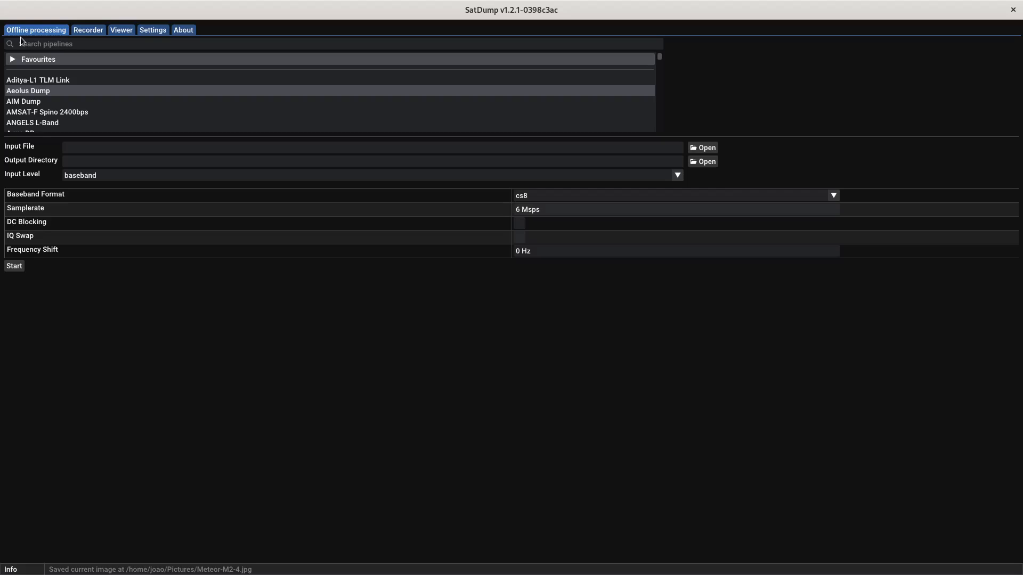
{"action": "left_click", "coordinate": [86, 35]}
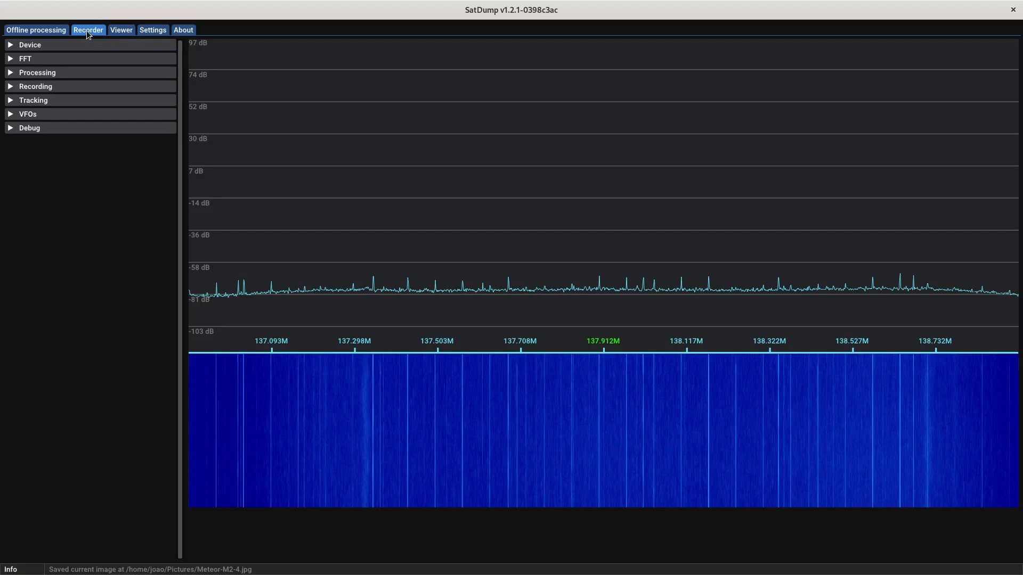
{"action": "left_click", "coordinate": [120, 32]}
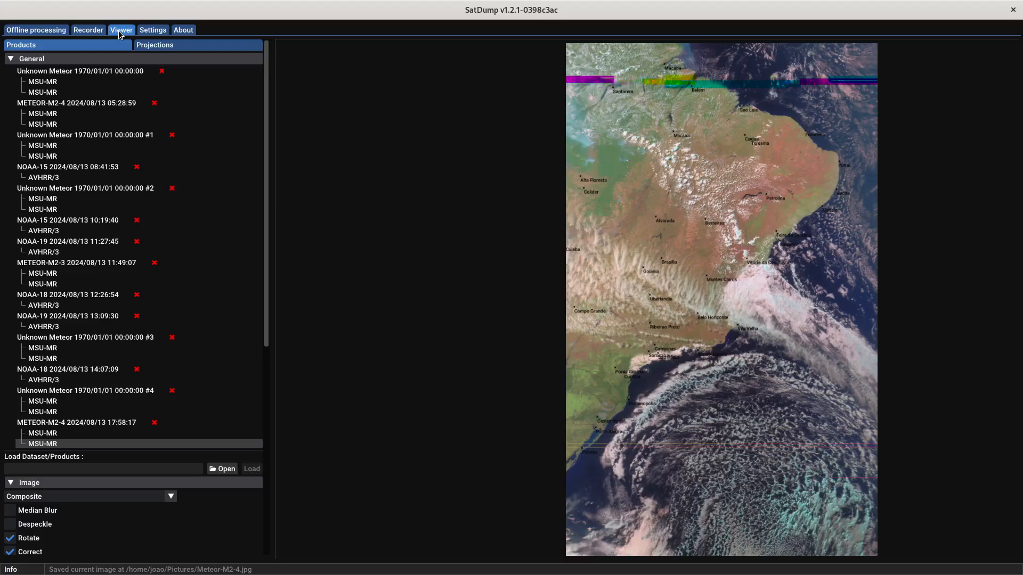
{"action": "scroll", "coordinate": [99, 124], "scroll_direction": "down", "scroll_amount": 5}
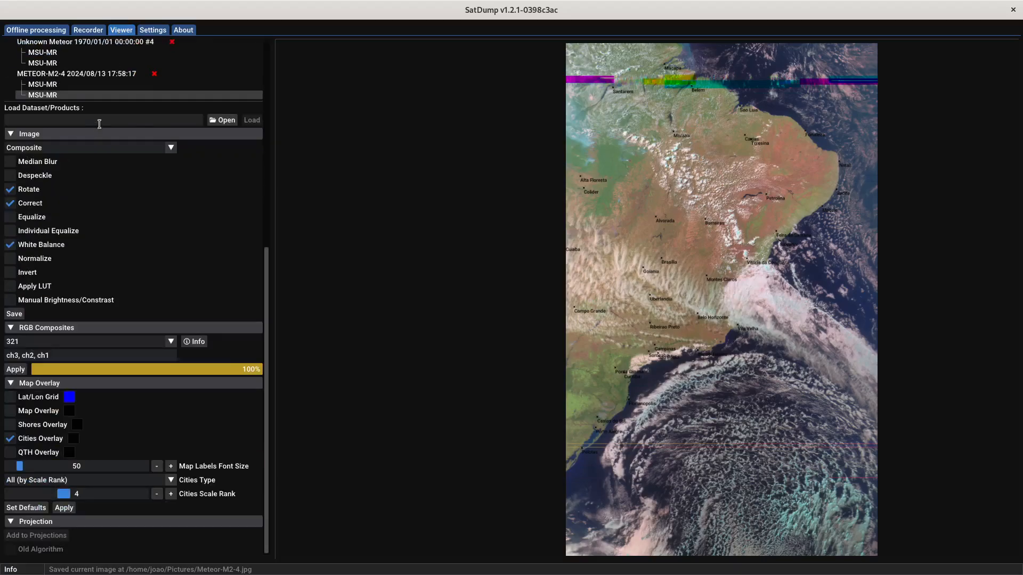
{"action": "scroll", "coordinate": [99, 123], "scroll_direction": "up", "scroll_amount": 6}
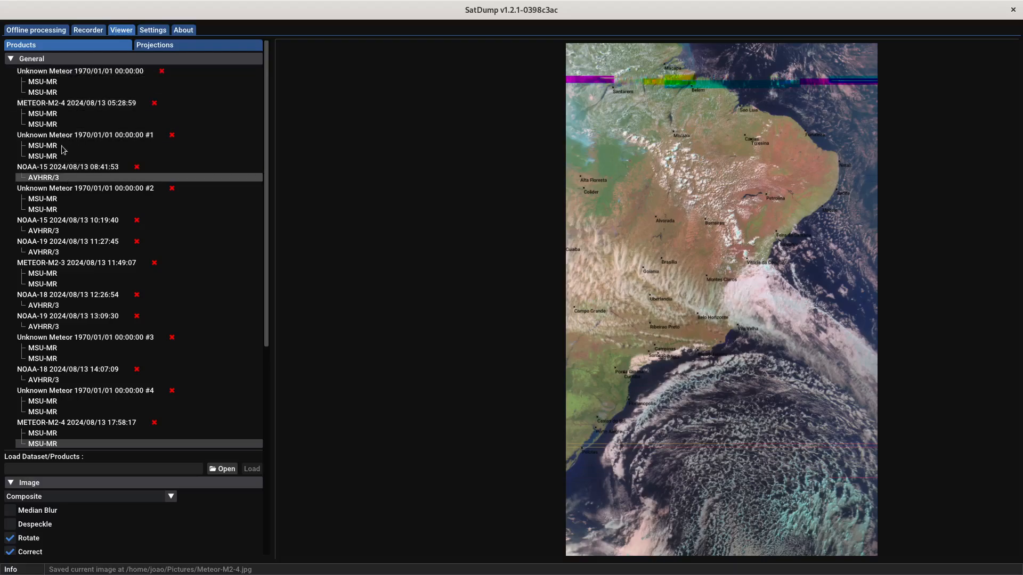
Step: View the General SatDump settings and collapse them again
{"action": "left_click", "coordinate": [150, 30]}
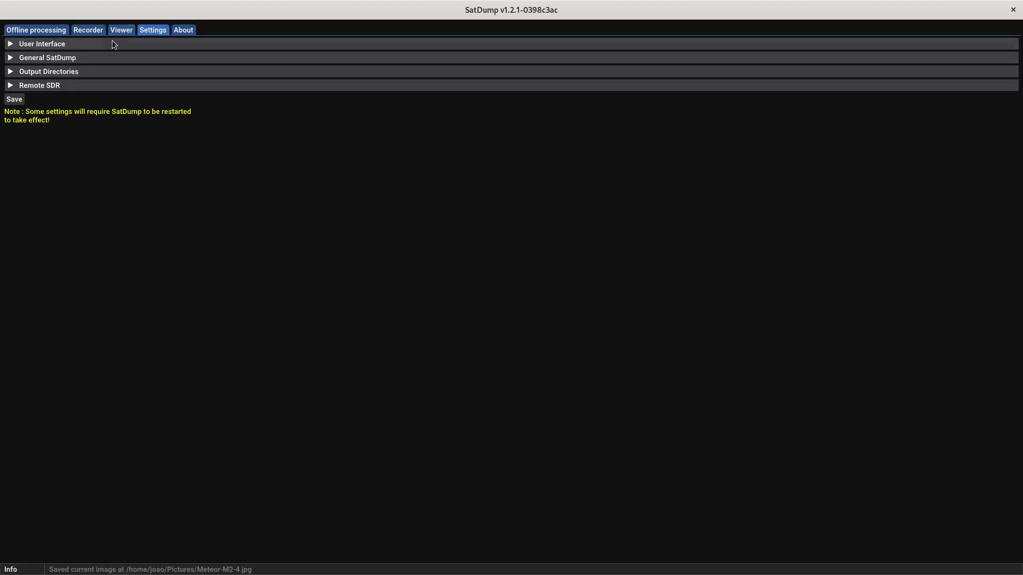
{"action": "left_click", "coordinate": [10, 58]}
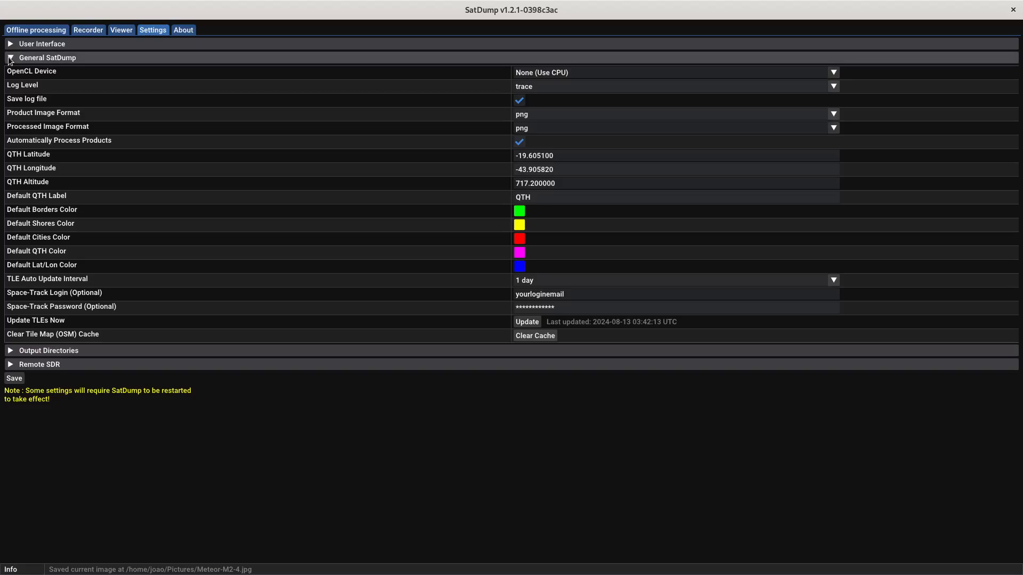
{"action": "left_click", "coordinate": [10, 58]}
Step: Set the user interface theme to Light and save the settings
{"action": "left_click", "coordinate": [12, 45]}
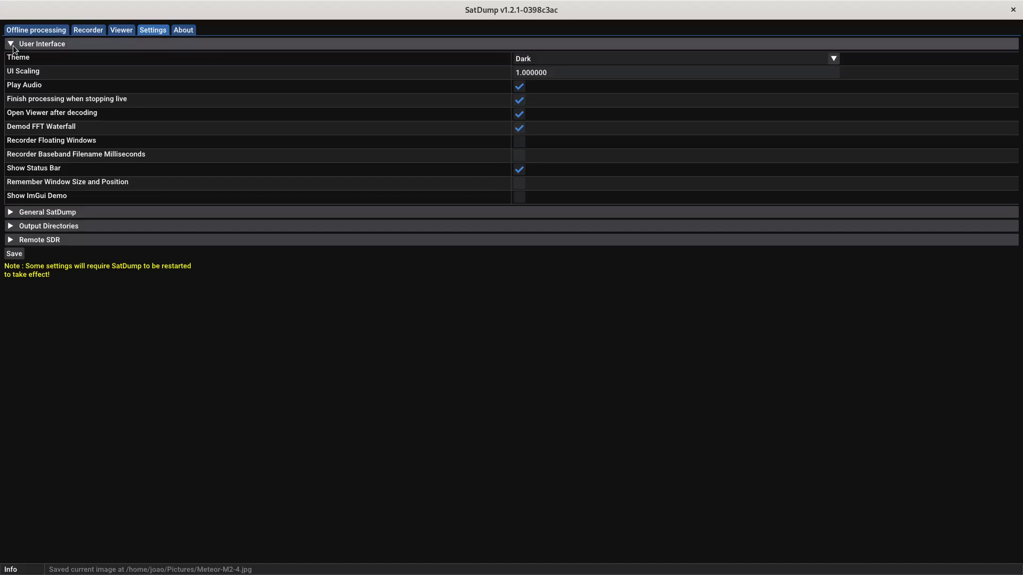
{"action": "left_click", "coordinate": [833, 59]}
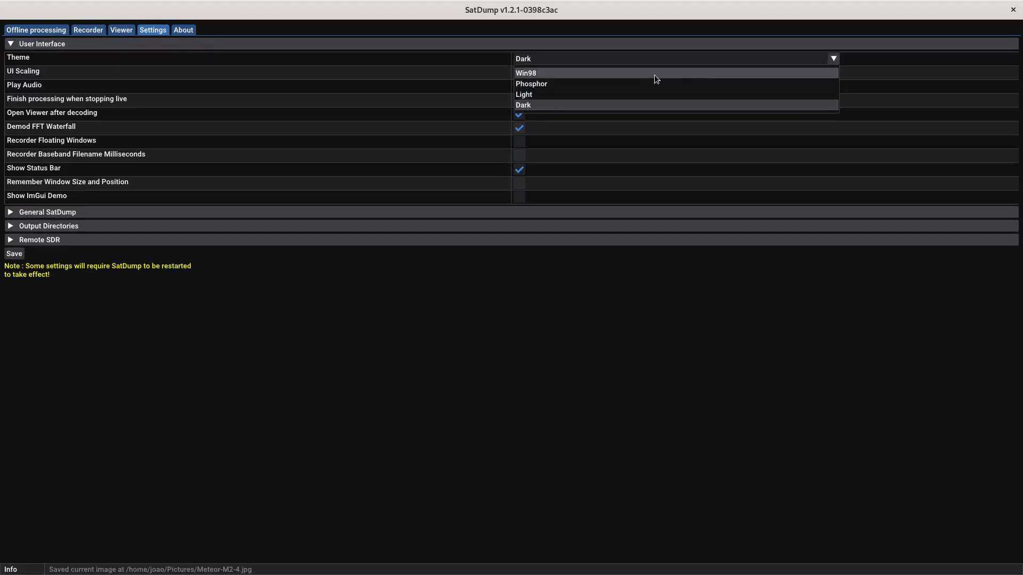
{"action": "left_click", "coordinate": [561, 92]}
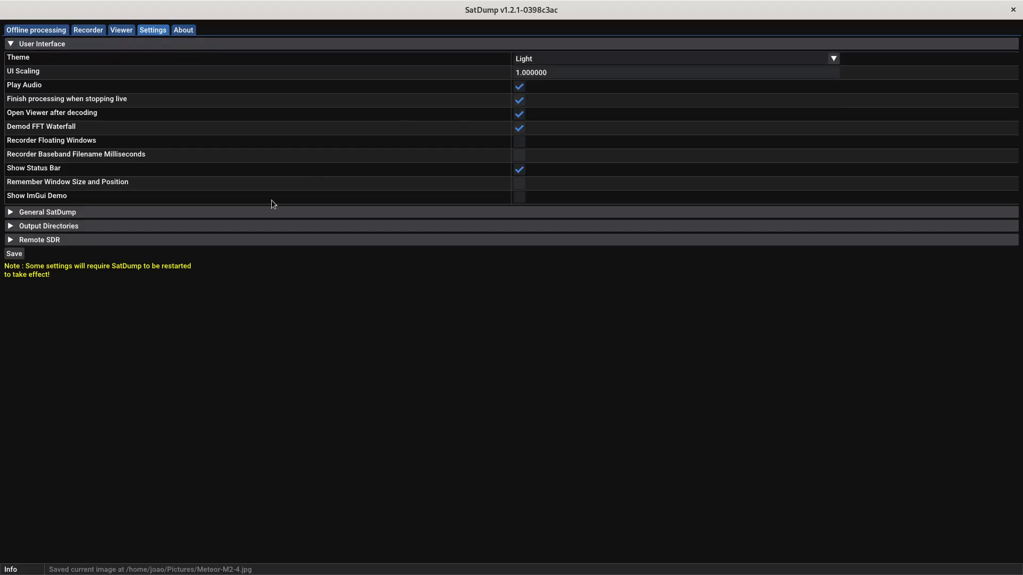
{"action": "left_click", "coordinate": [15, 255]}
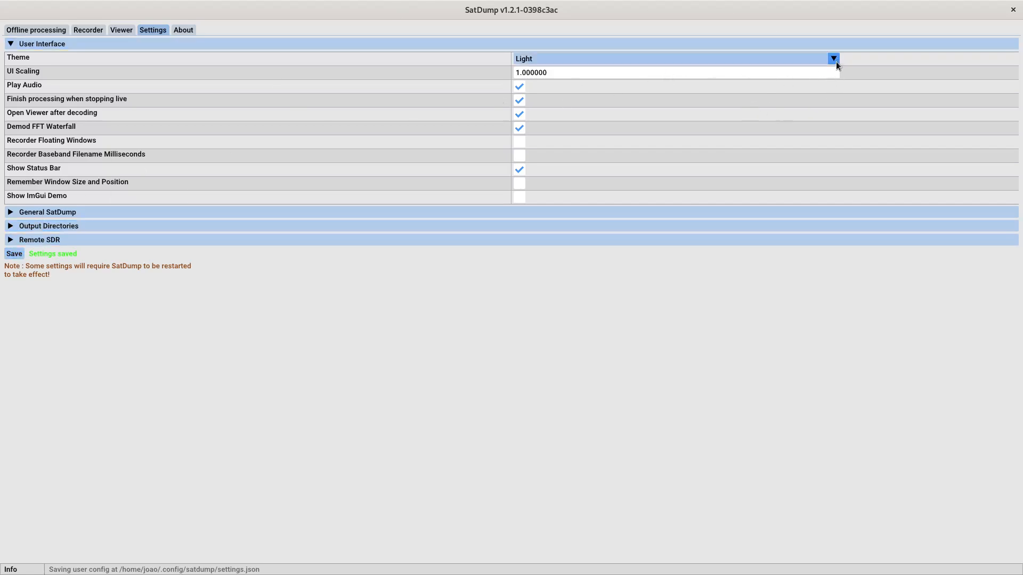
Step: Change the user interface theme back to Dark and save the settings
{"action": "left_click", "coordinate": [834, 58]}
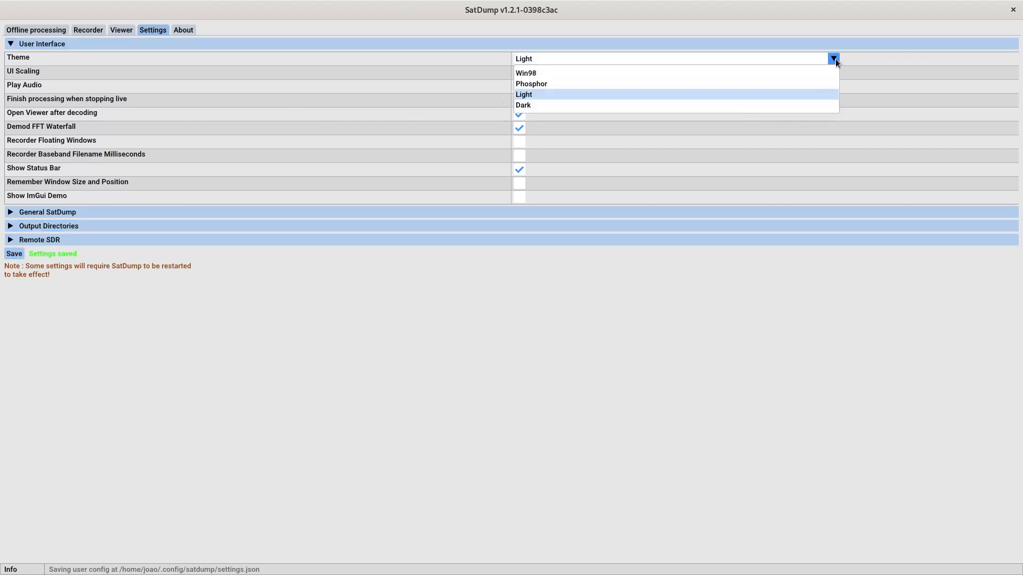
{"action": "left_click", "coordinate": [534, 106]}
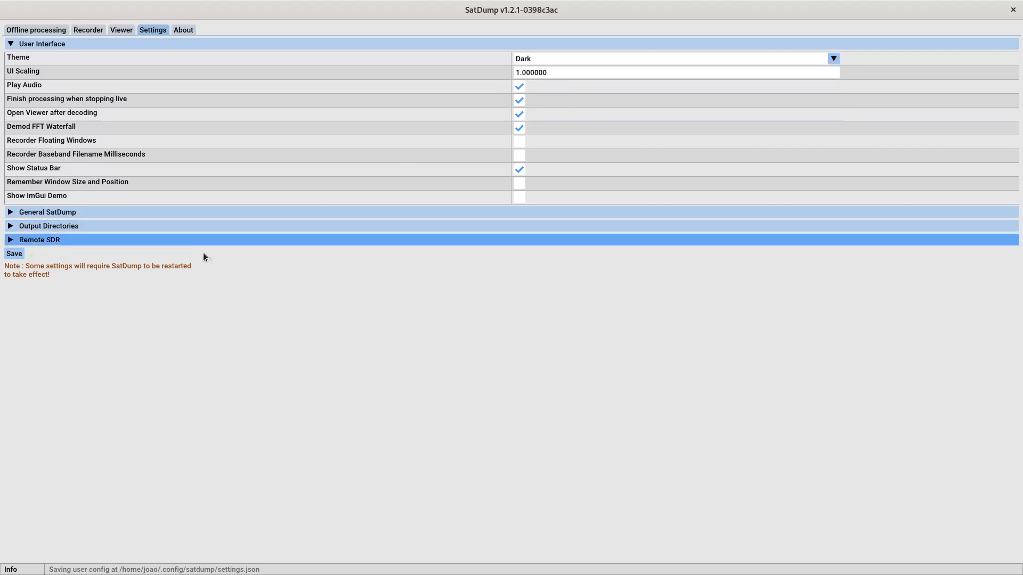
{"action": "left_click", "coordinate": [15, 254]}
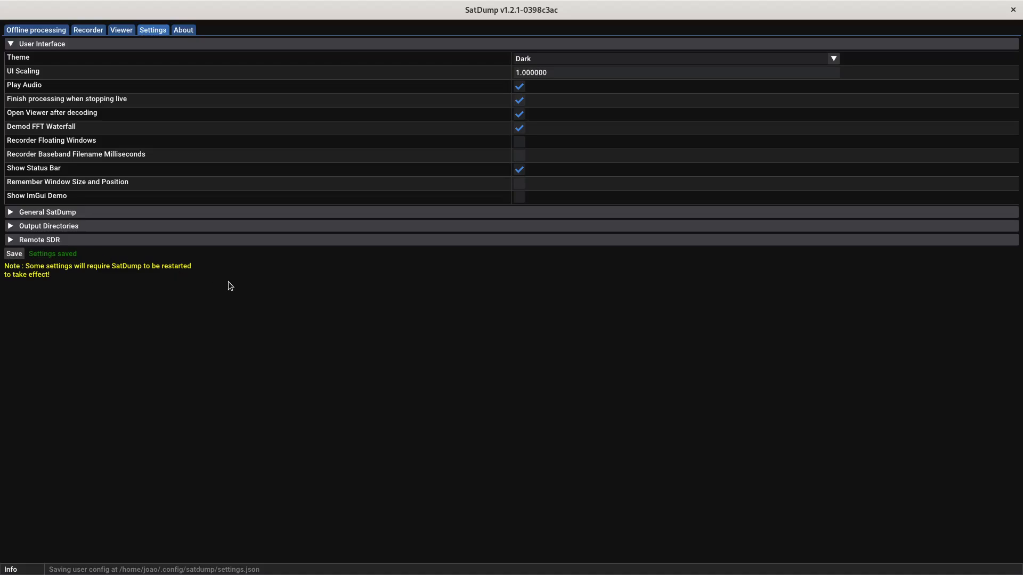
Step: Apply the Light theme once more and save the settings
{"action": "left_click", "coordinate": [836, 61]}
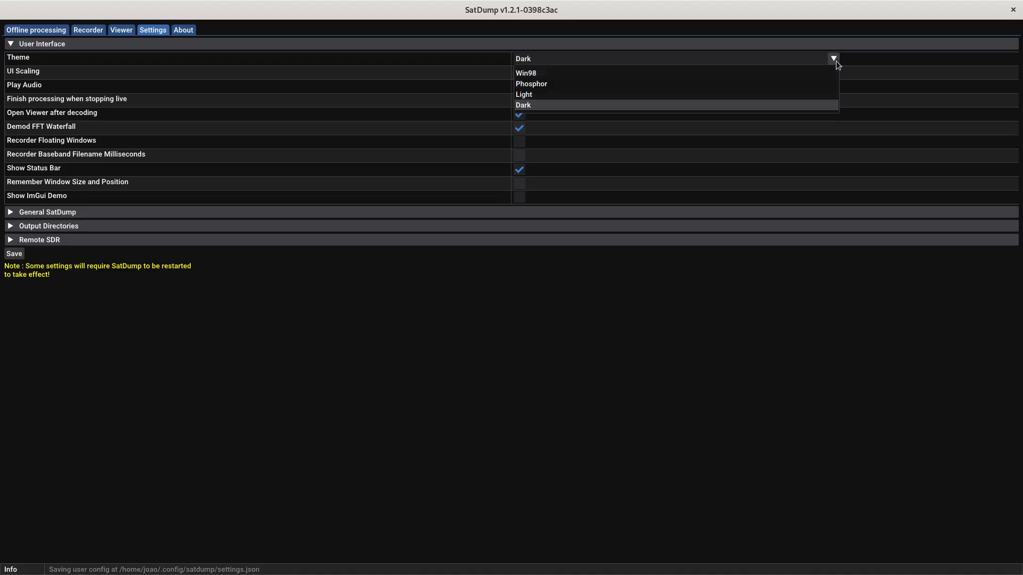
{"action": "left_click", "coordinate": [565, 96]}
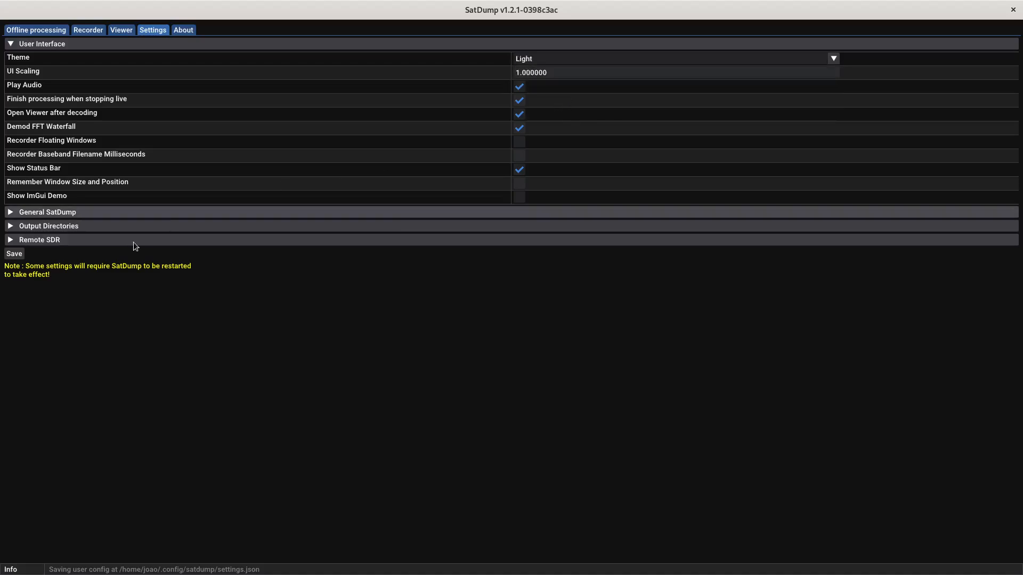
{"action": "left_click", "coordinate": [14, 253]}
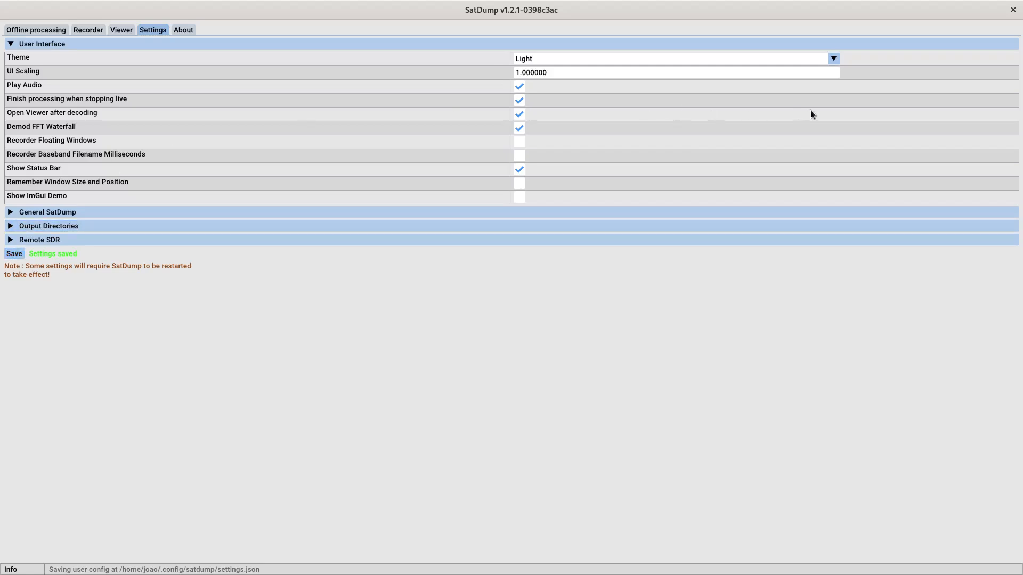
Step: Restore the Dark theme and save the user interface settings
{"action": "left_click", "coordinate": [834, 59]}
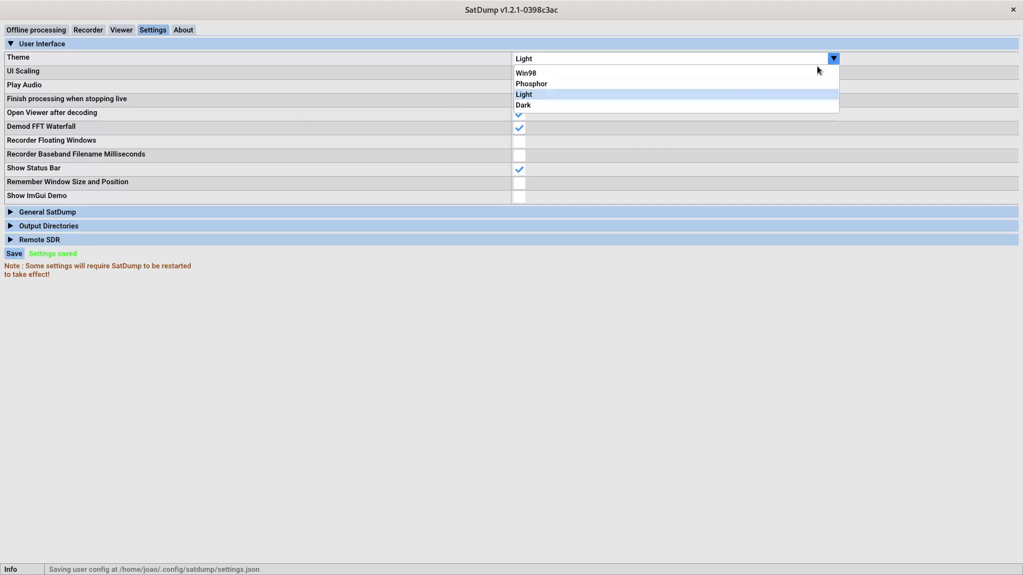
{"action": "left_click", "coordinate": [561, 104]}
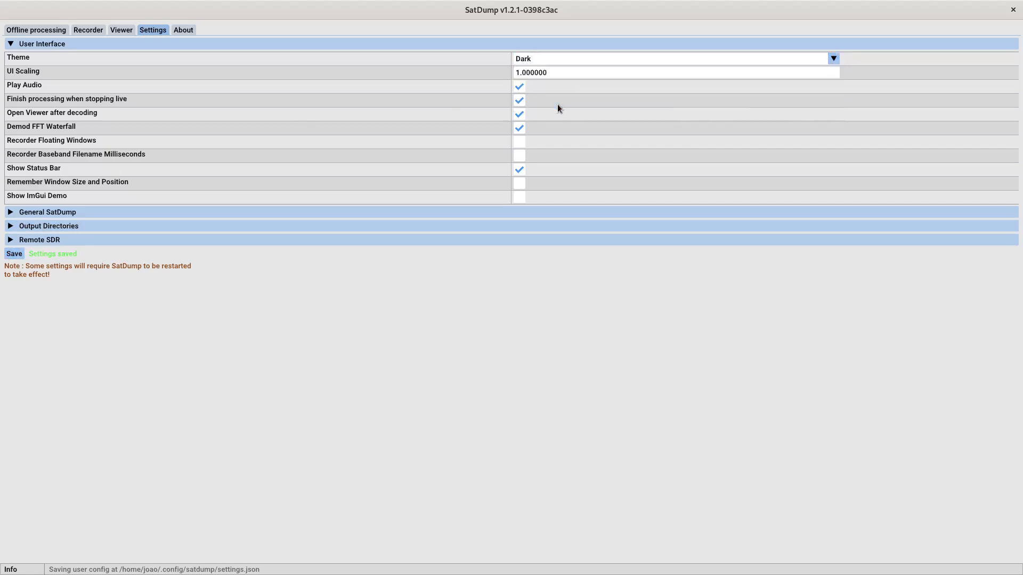
{"action": "left_click", "coordinate": [13, 253]}
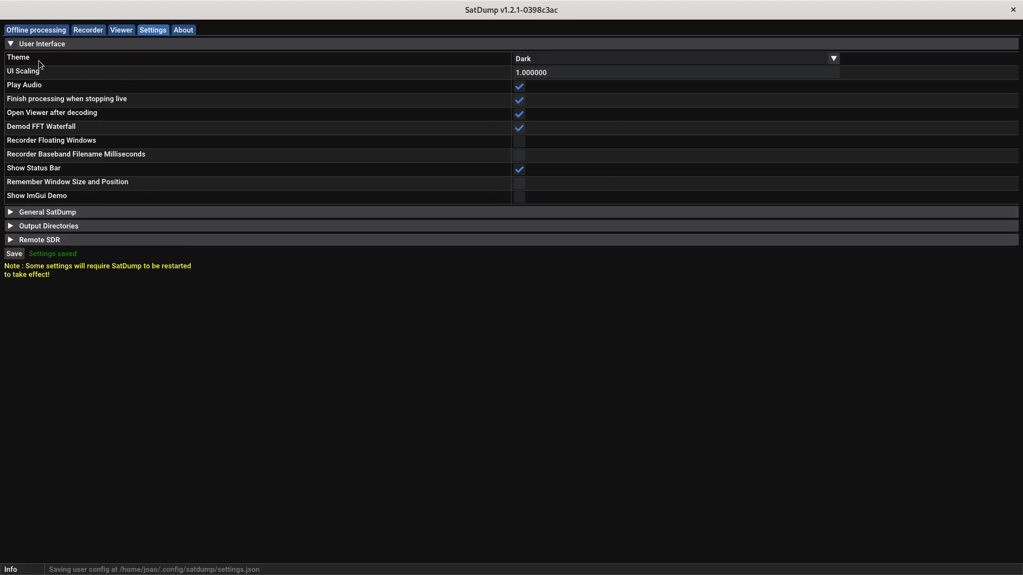
Step: Review the QTH latitude, longitude, altitude and default label fields in the General SatDump settings
{"action": "left_click", "coordinate": [11, 45]}
{"action": "left_click", "coordinate": [10, 58]}
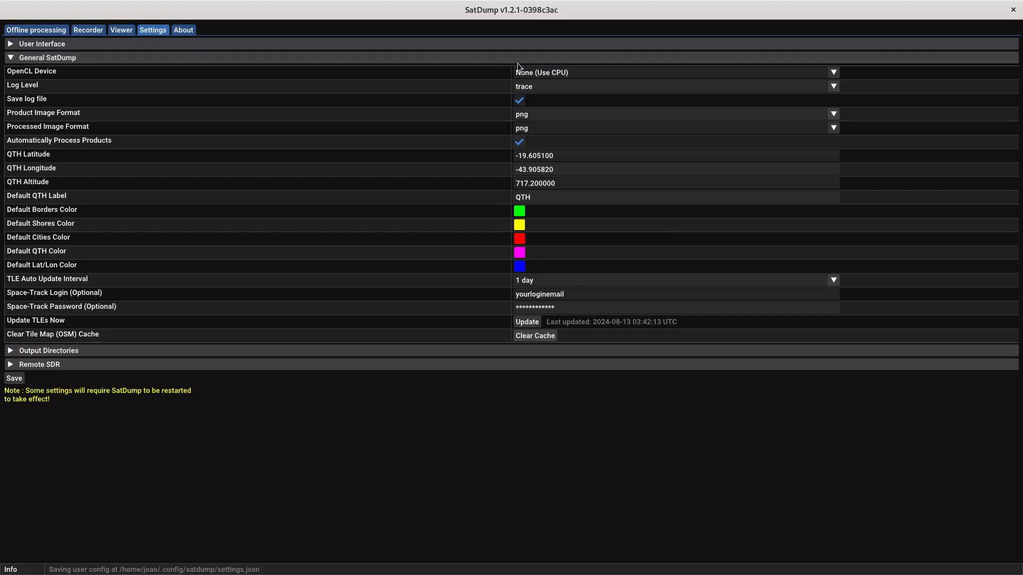
{"action": "left_click", "coordinate": [552, 156]}
{"action": "left_click", "coordinate": [557, 169]}
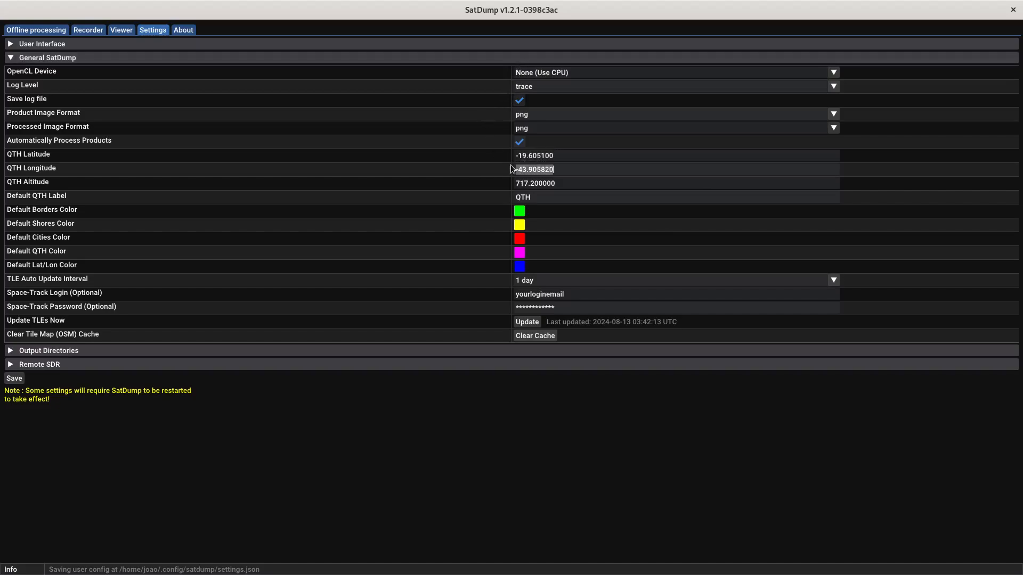
{"action": "left_click", "coordinate": [562, 183]}
{"action": "left_click", "coordinate": [540, 197]}
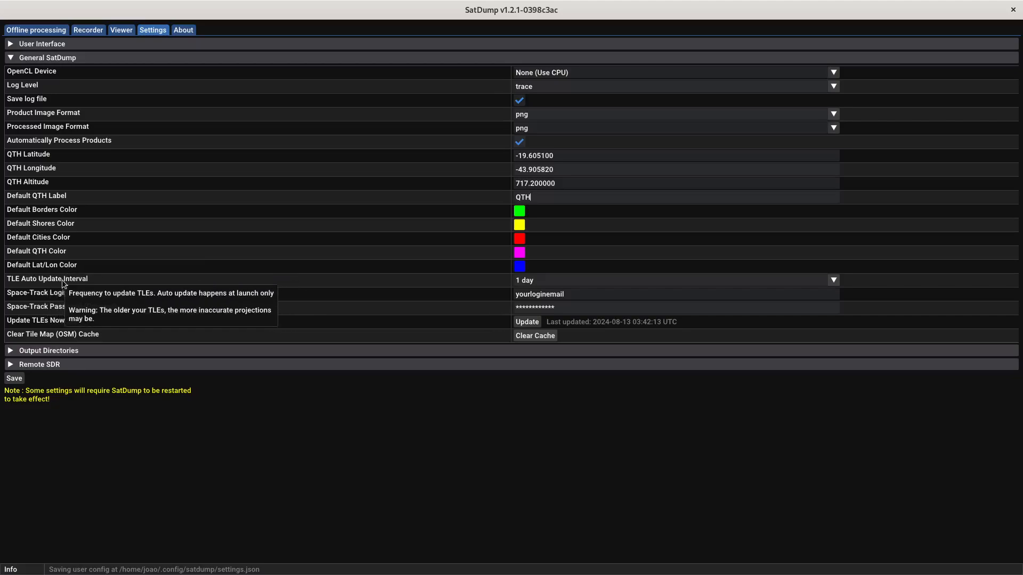
Step: Check the available TLE auto update intervals without changing the choice, and collapse the general settings
{"action": "left_click", "coordinate": [833, 282]}
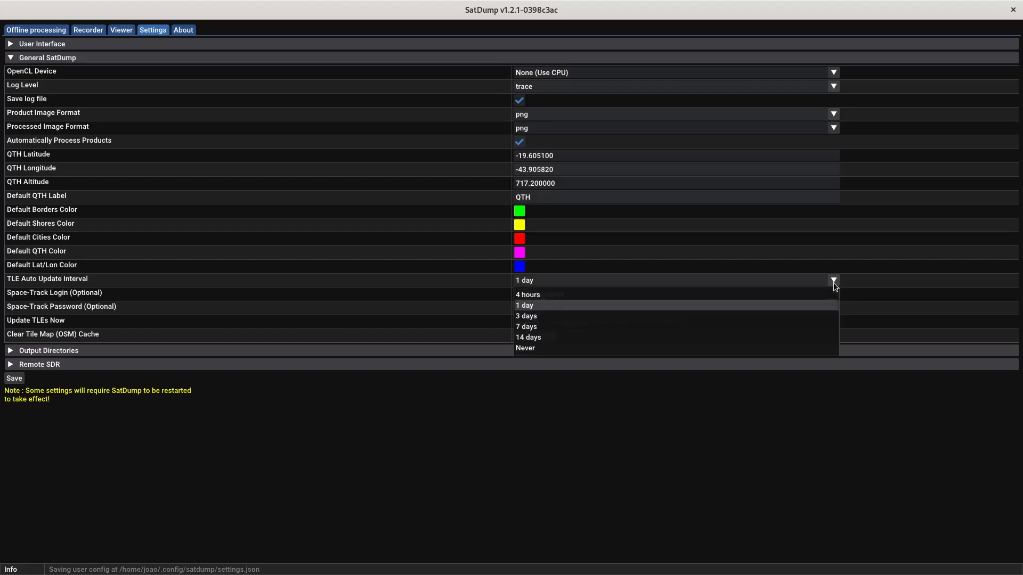
{"action": "left_click", "coordinate": [833, 283]}
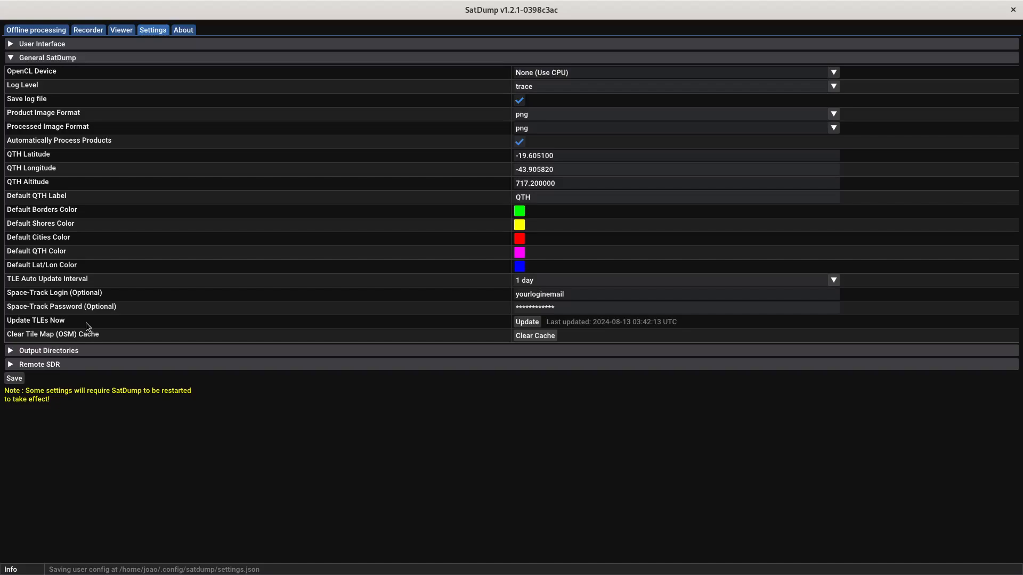
{"action": "left_click", "coordinate": [11, 59]}
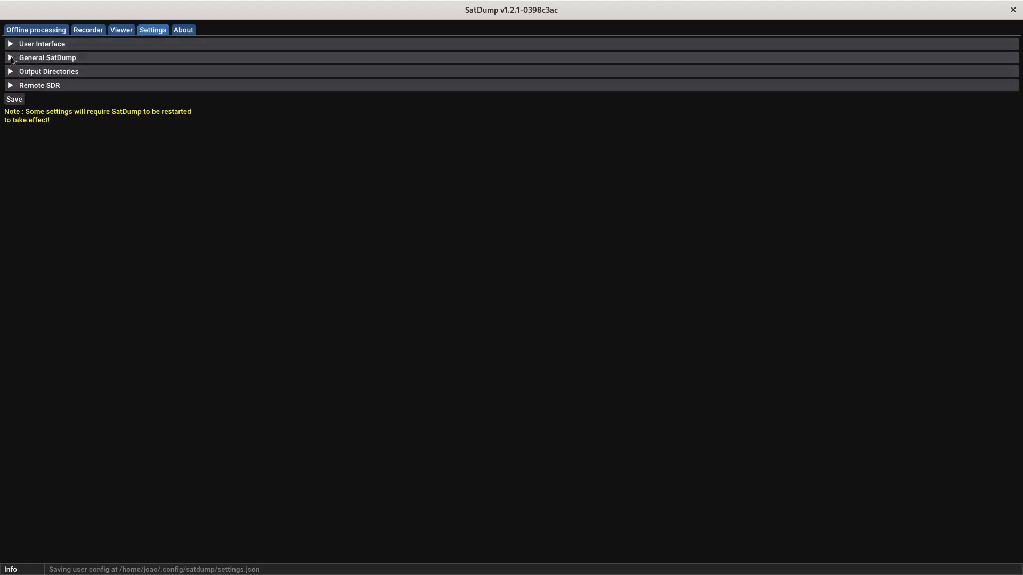
Step: Examine the Output Directories and Remote SDR settings, collapsing each section after viewing it
{"action": "left_click", "coordinate": [10, 73]}
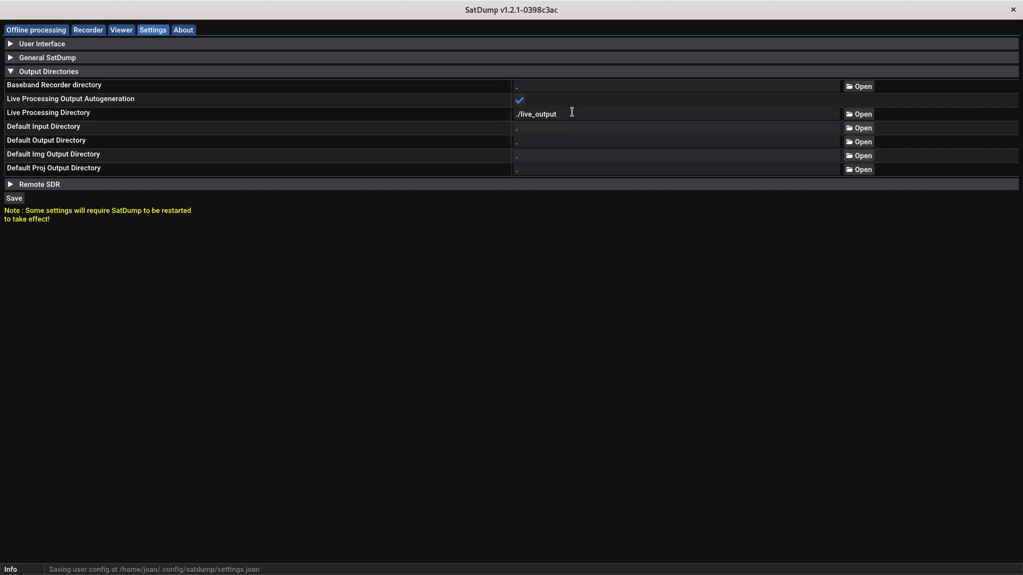
{"action": "left_click", "coordinate": [11, 71]}
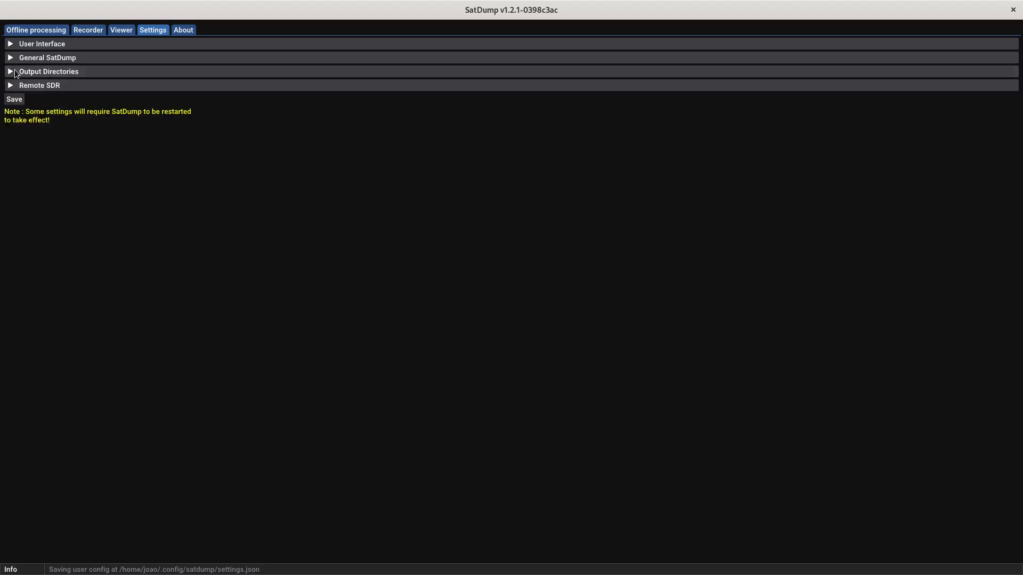
{"action": "left_click", "coordinate": [11, 85]}
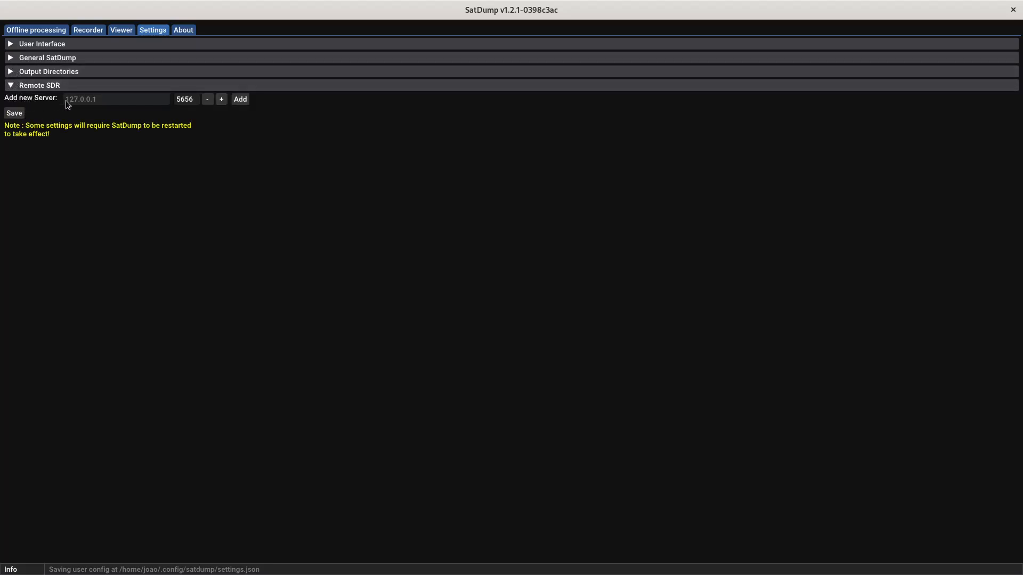
{"action": "left_click", "coordinate": [11, 85]}
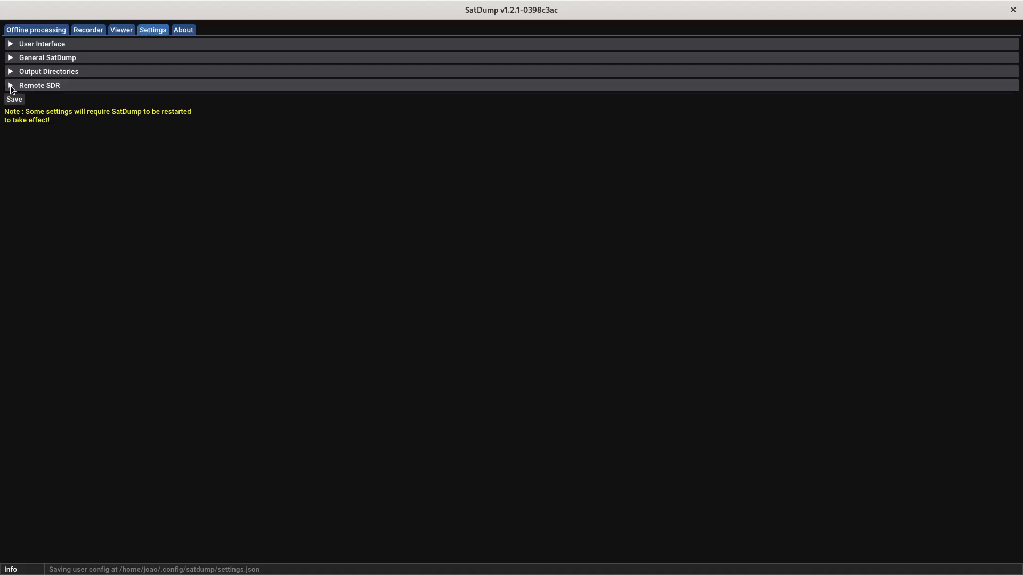
Step: Show the recorder's device settings and view the list of available SDR sources, keeping the selected Realtek device
{"action": "left_click", "coordinate": [89, 32]}
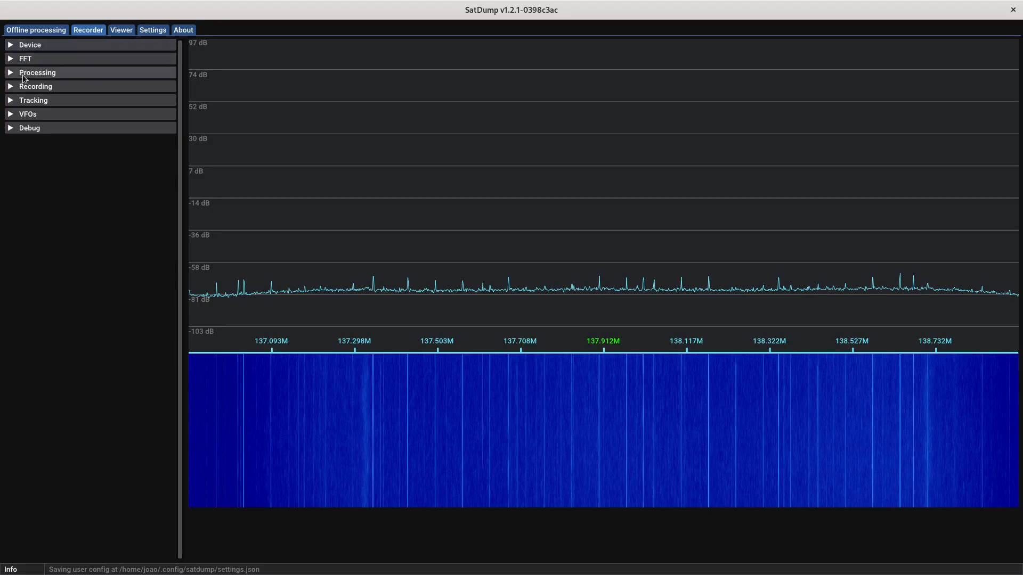
{"action": "left_click", "coordinate": [12, 45]}
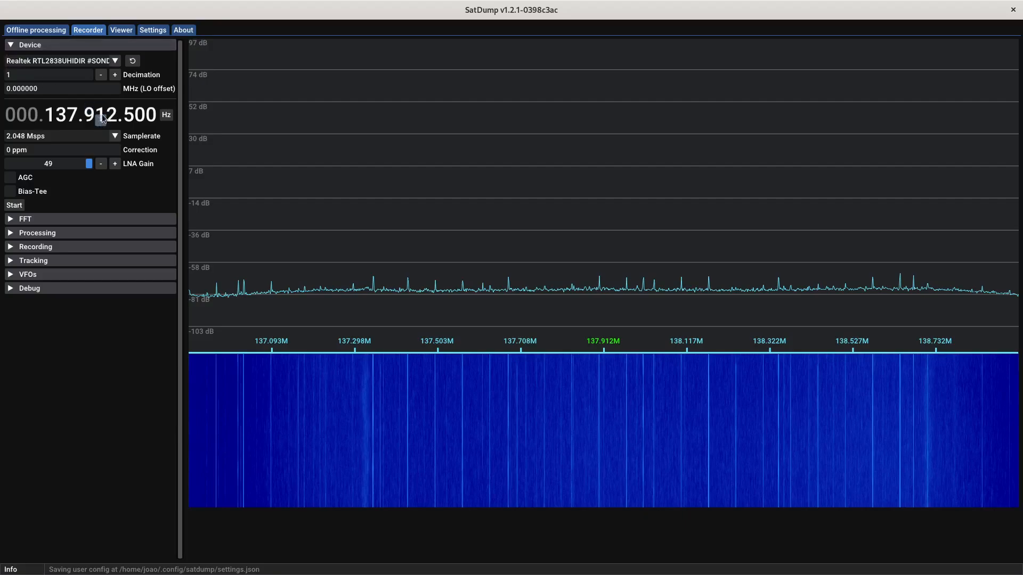
{"action": "left_click", "coordinate": [114, 62]}
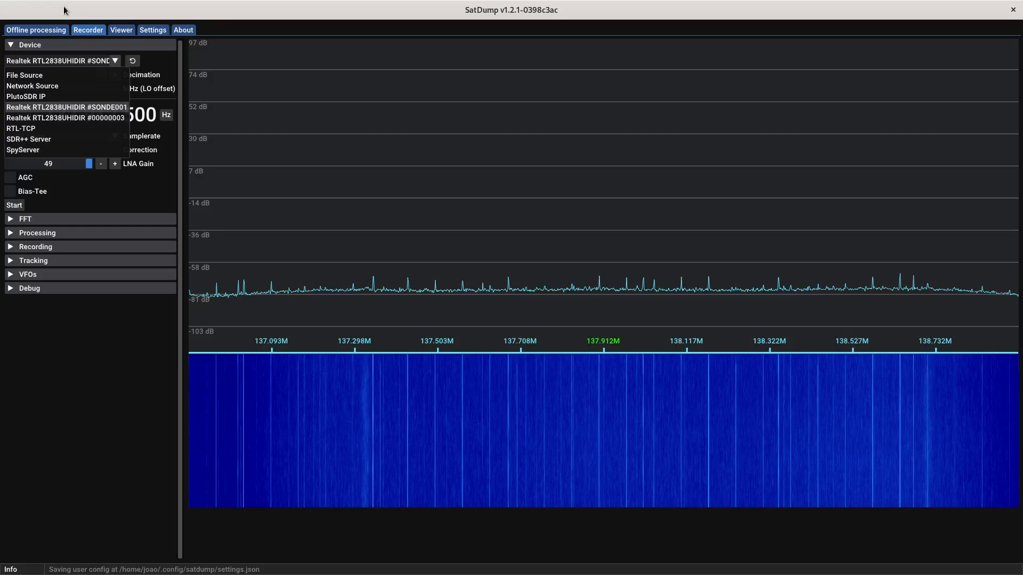
{"action": "left_click", "coordinate": [12, 44]}
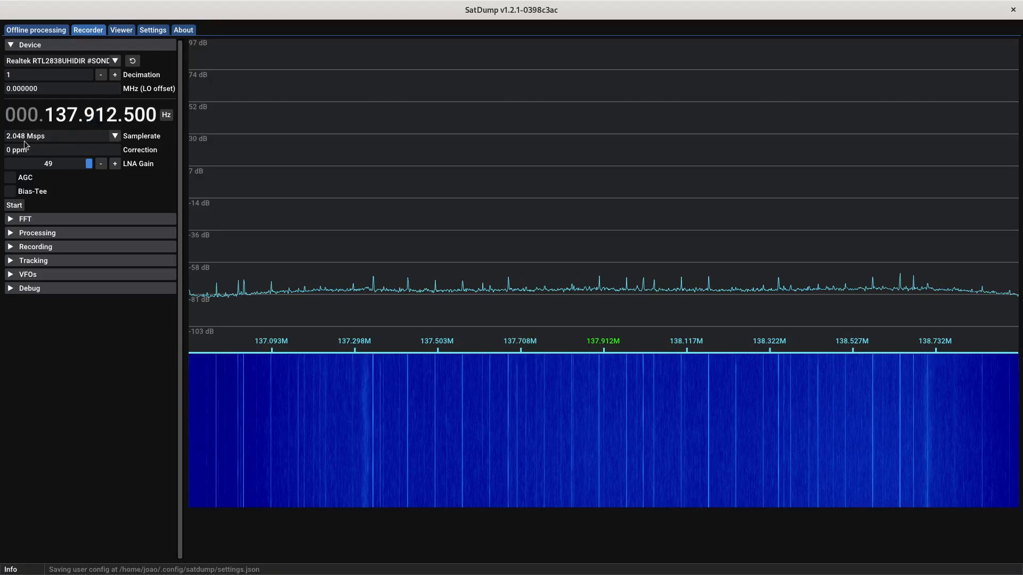
Step: Review the device's available sample rates without changing the choice, then view the FFT settings and collapse the FFT and Device sections
{"action": "left_click", "coordinate": [114, 136]}
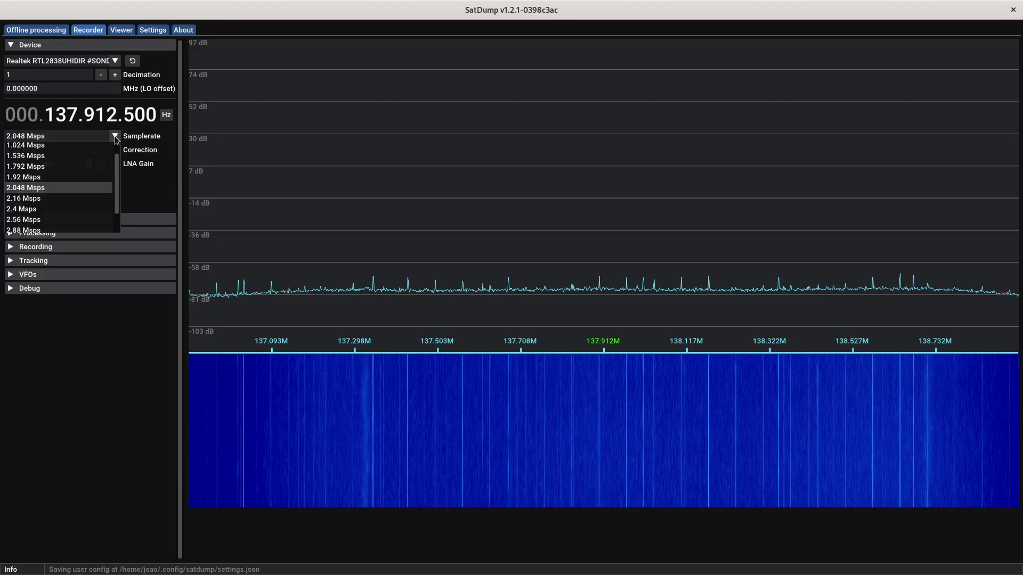
{"action": "left_click", "coordinate": [115, 138]}
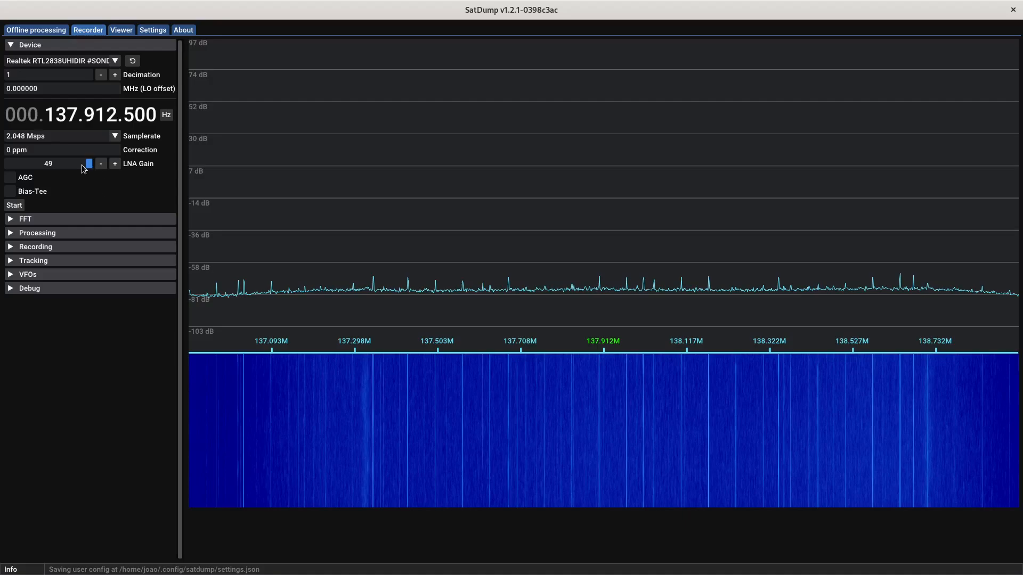
{"action": "left_click", "coordinate": [11, 220]}
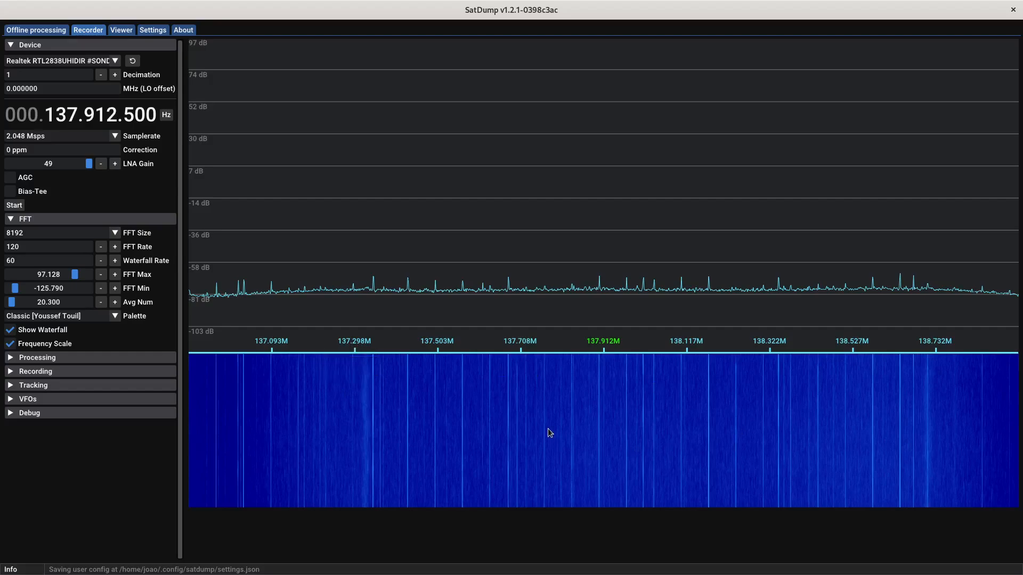
{"action": "left_click", "coordinate": [10, 221]}
{"action": "left_click", "coordinate": [11, 47]}
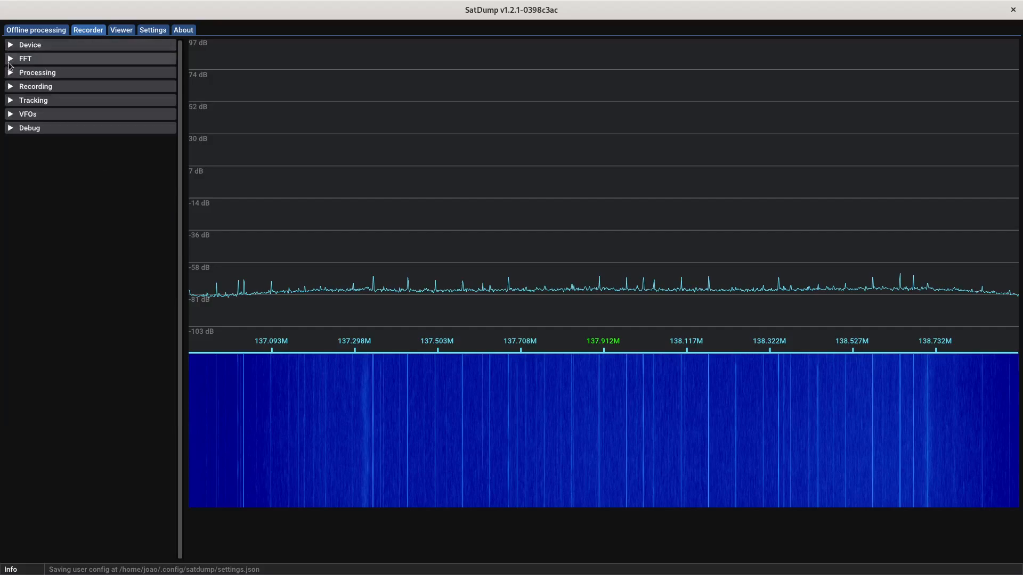
Step: Search the processing pipelines for noaa and select the NOAA APT pipeline
{"action": "left_click", "coordinate": [10, 76]}
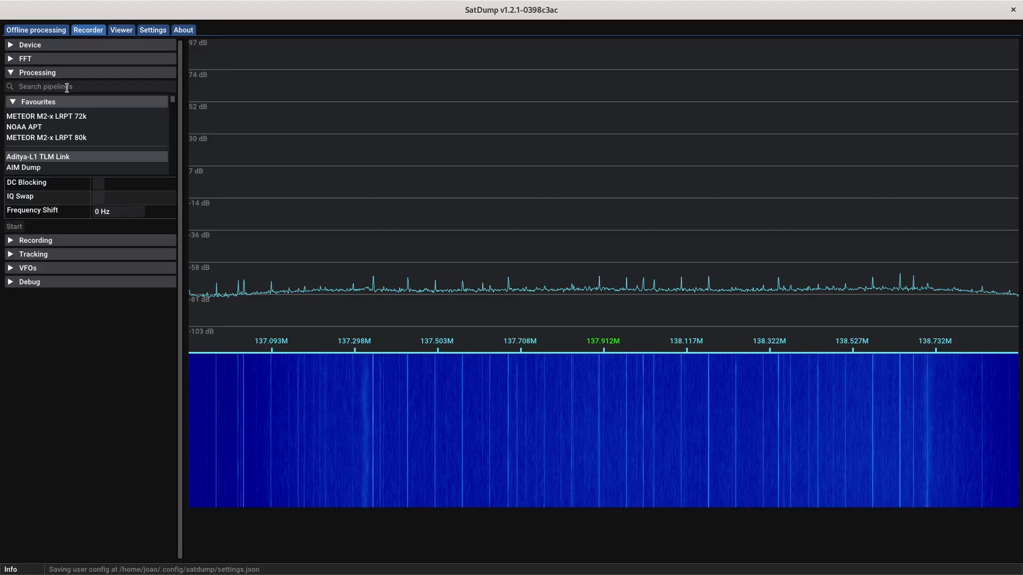
{"action": "type", "text": "noaa"}
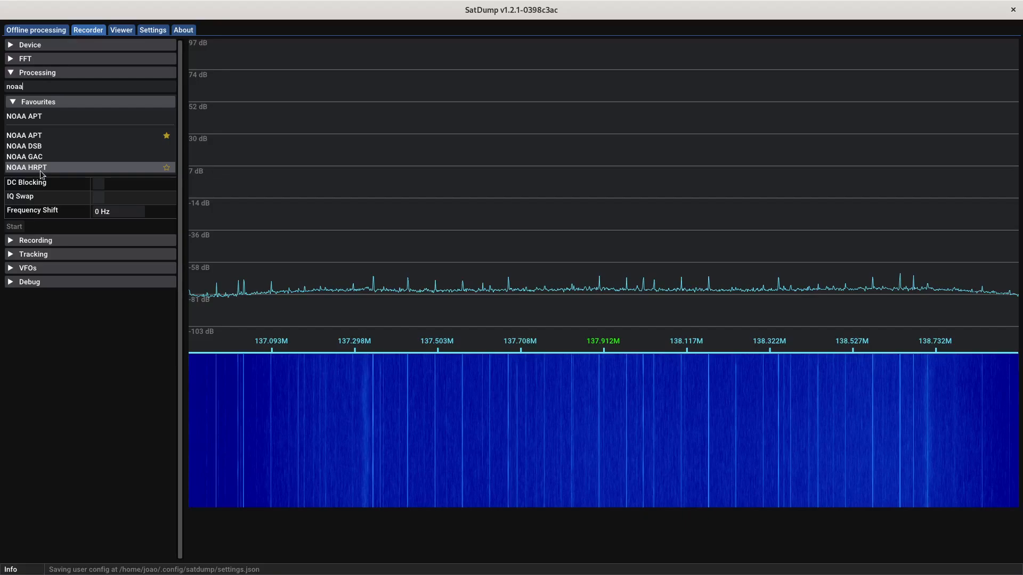
{"action": "left_click", "coordinate": [42, 136]}
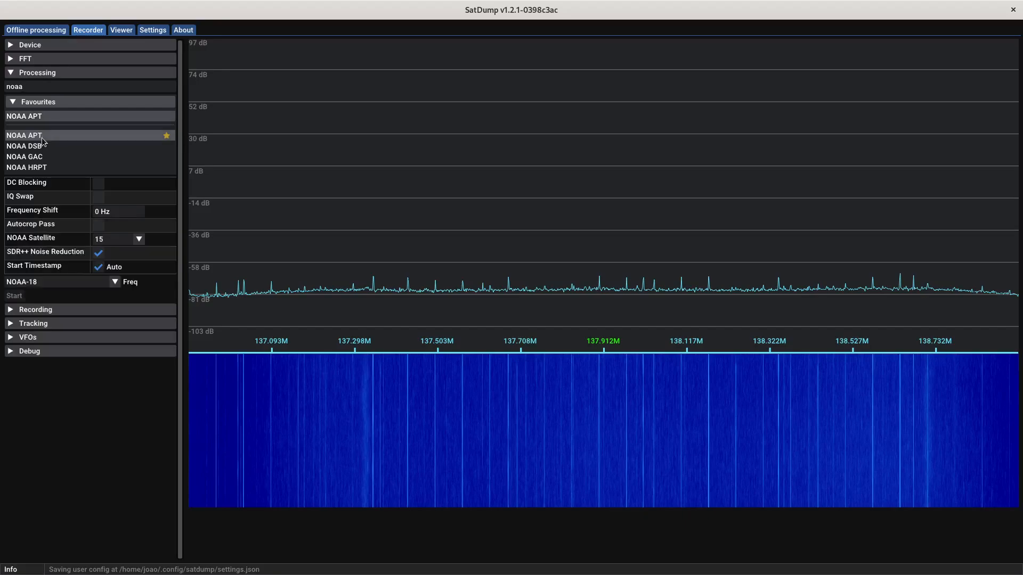
Step: Set the NOAA APT pipeline's satellite to 18 with the NOAA-18 frequency, and enable Autocrop Pass
{"action": "left_click", "coordinate": [139, 240]}
{"action": "left_click", "coordinate": [106, 265]}
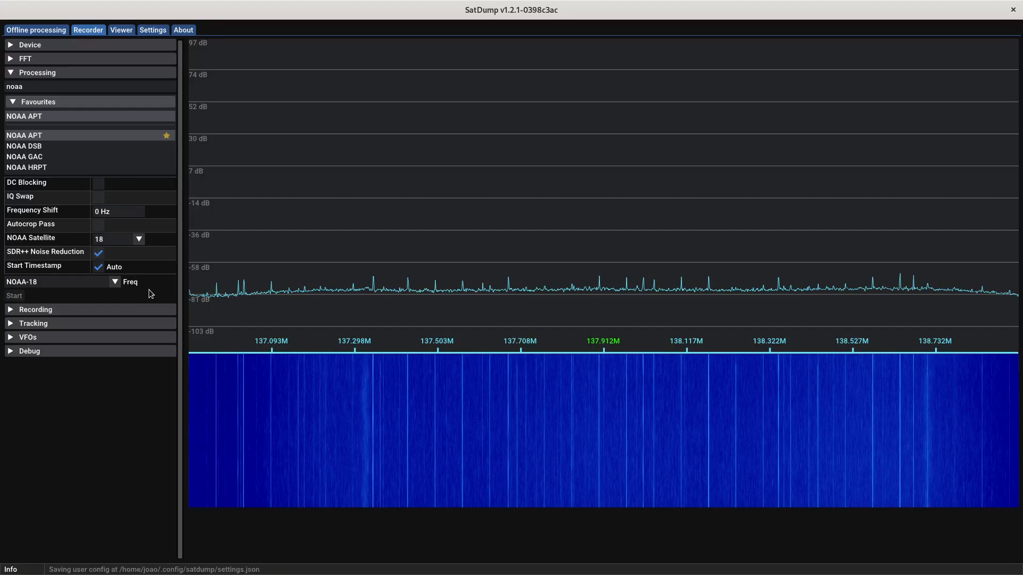
{"action": "left_click", "coordinate": [116, 283]}
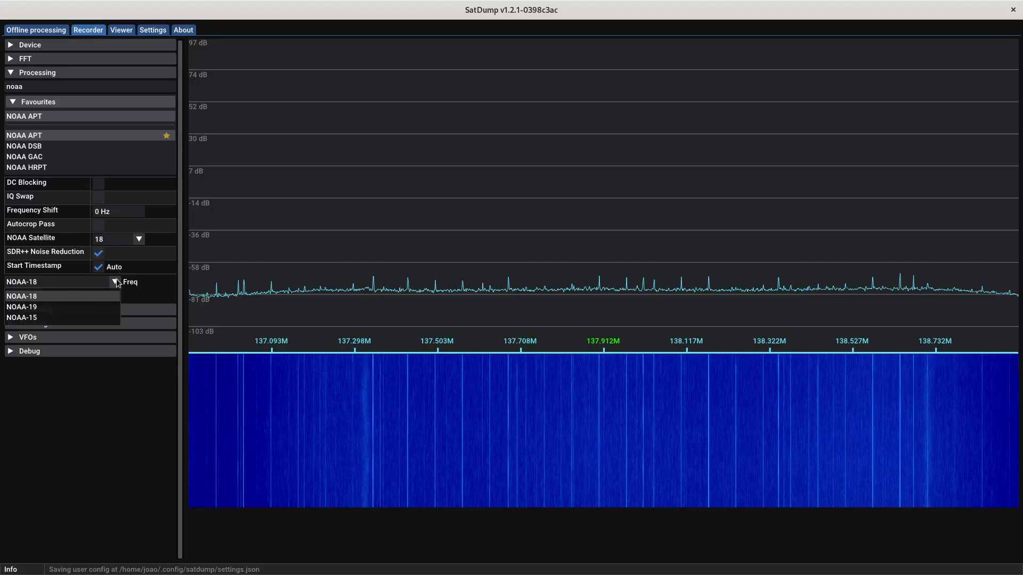
{"action": "left_click", "coordinate": [36, 297]}
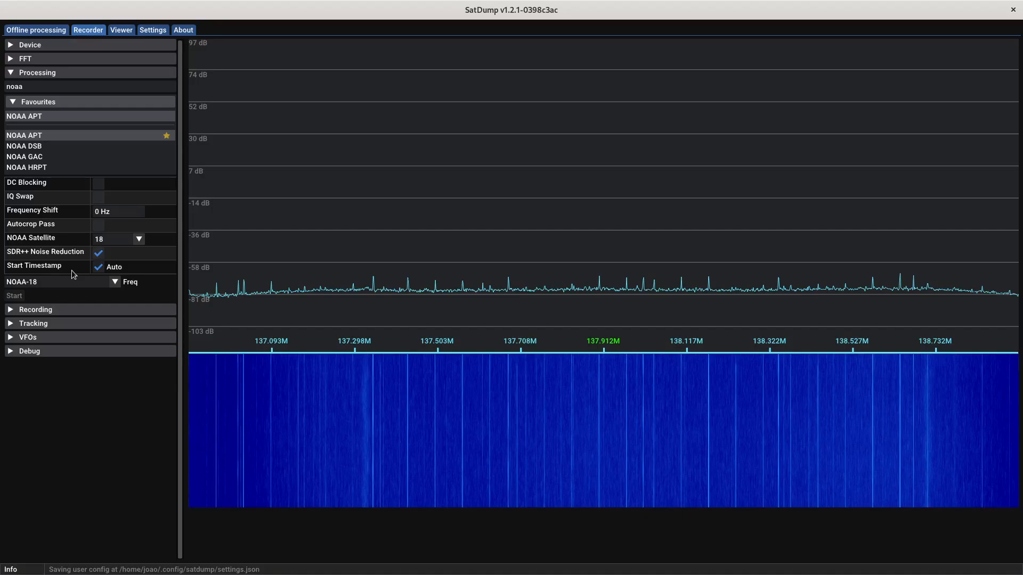
{"action": "mouse_move", "coordinate": [29, 230]}
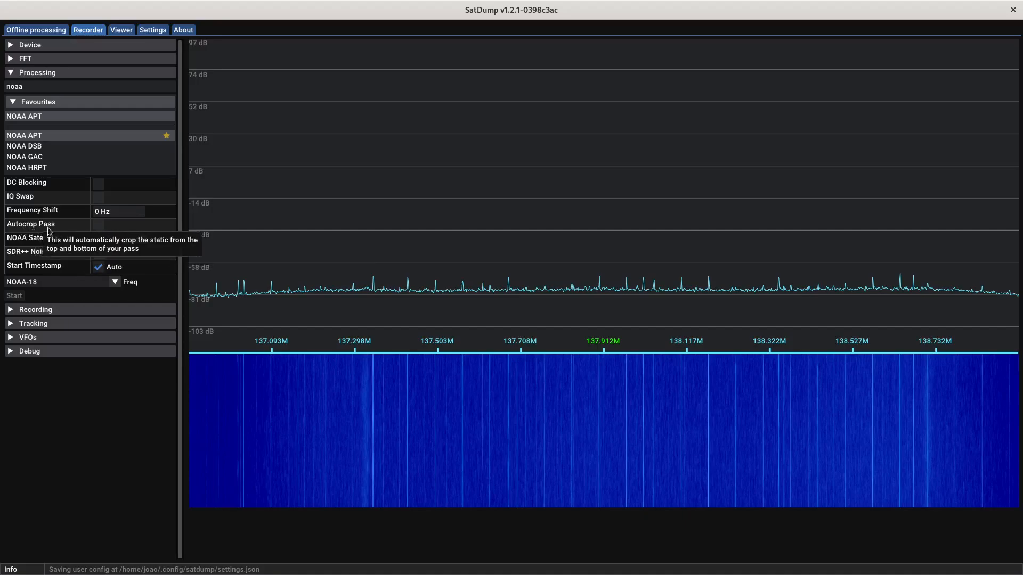
{"action": "left_click", "coordinate": [99, 227]}
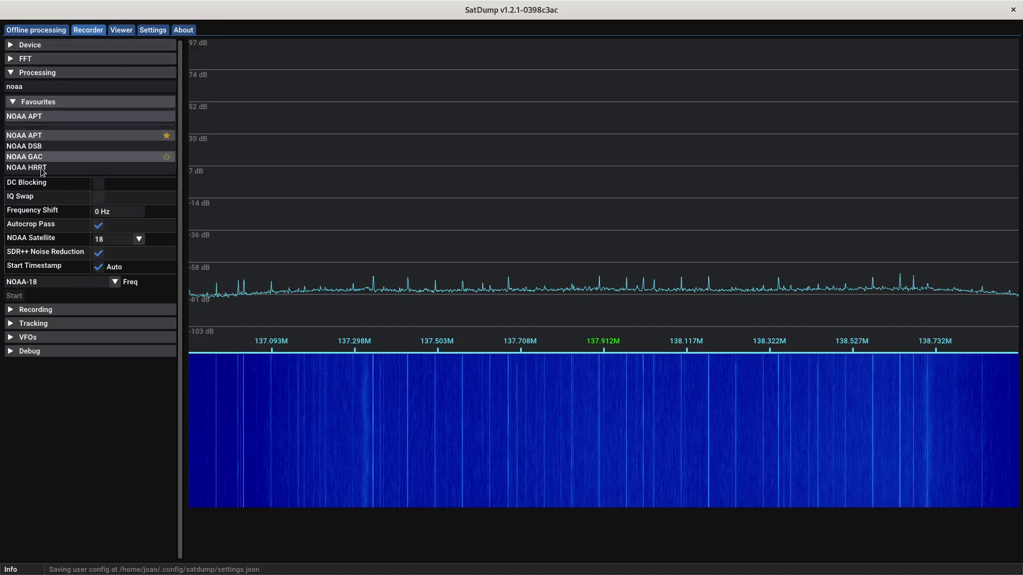
Step: Start the Realtek SDR device and begin live NOAA APT processing
{"action": "left_click", "coordinate": [11, 46]}
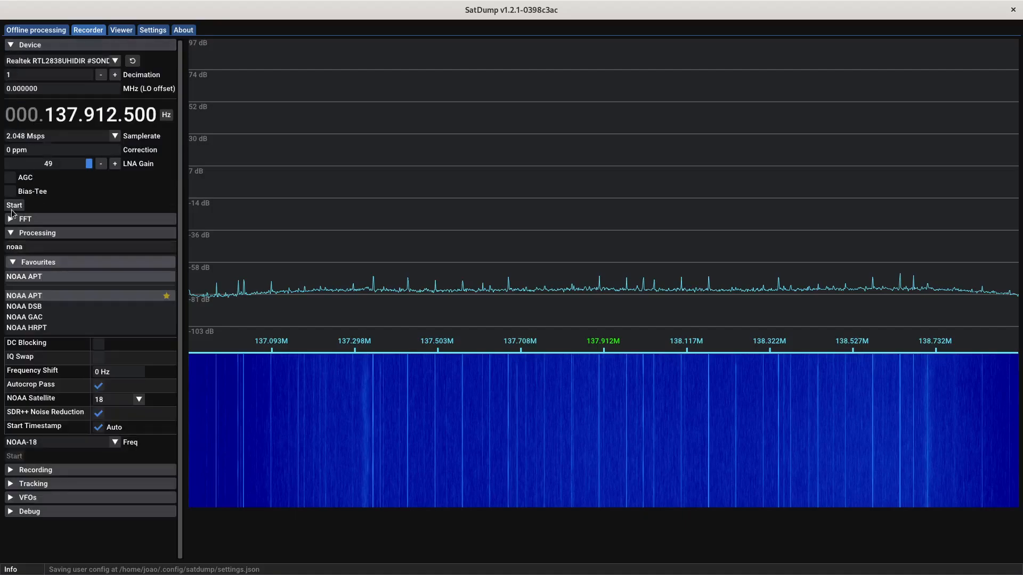
{"action": "left_click", "coordinate": [13, 208]}
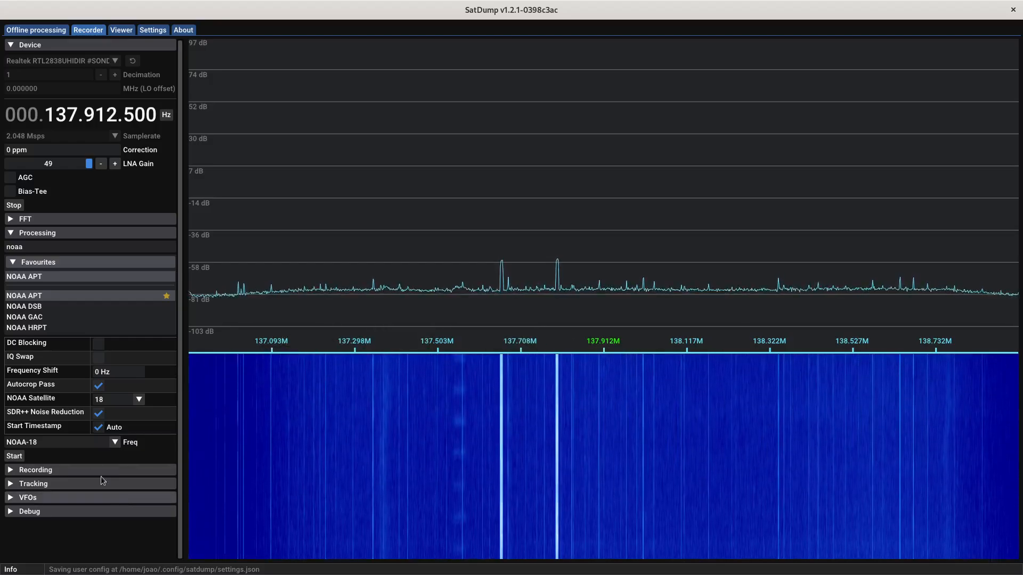
{"action": "left_click", "coordinate": [16, 460]}
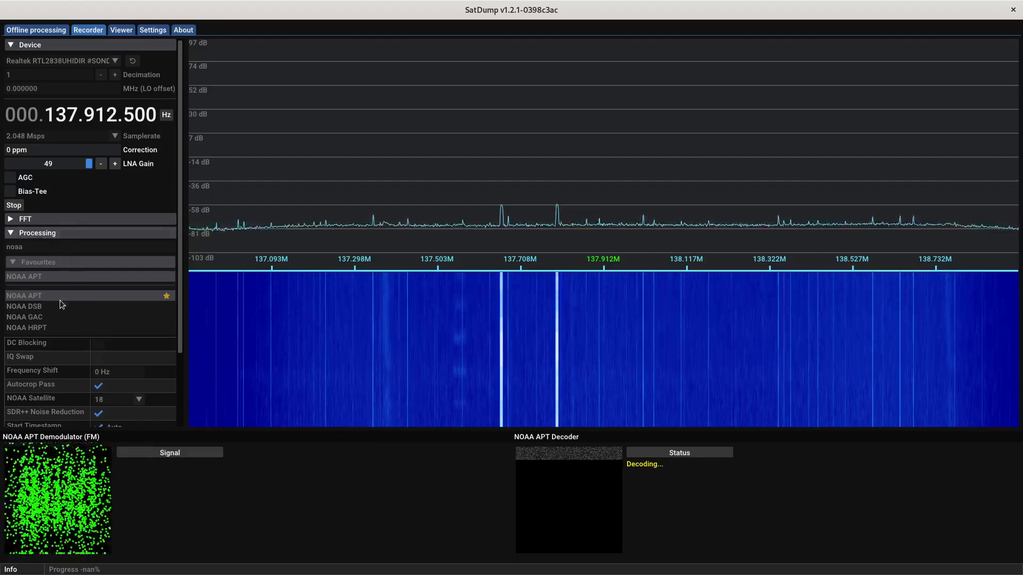
Step: Stop the live NOAA APT processing and the SDR device, then collapse the device settings
{"action": "left_click_drag", "start_coordinate": [178, 323], "coordinate": [178, 394]}
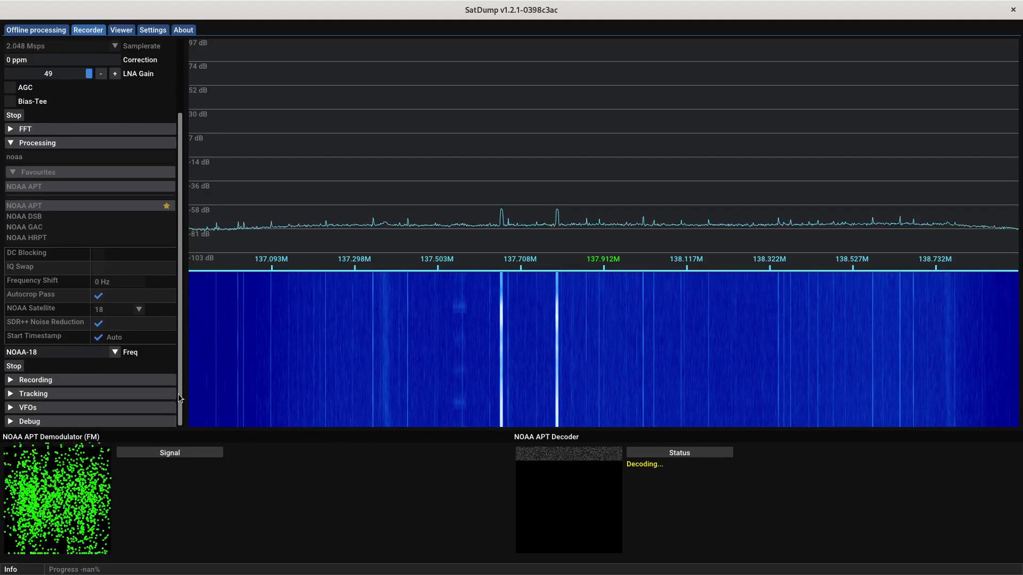
{"action": "left_click", "coordinate": [16, 367]}
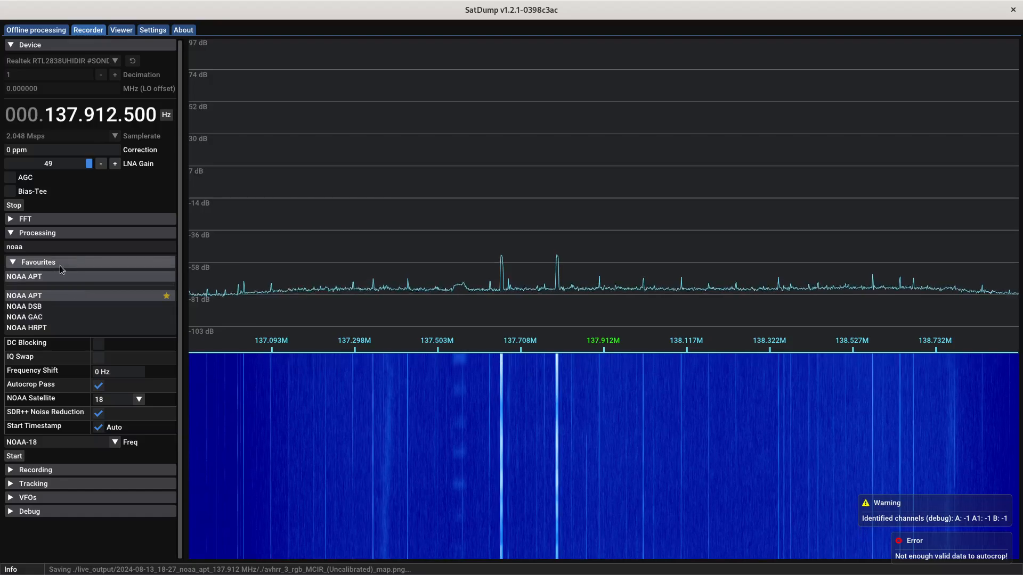
{"action": "left_click", "coordinate": [14, 206]}
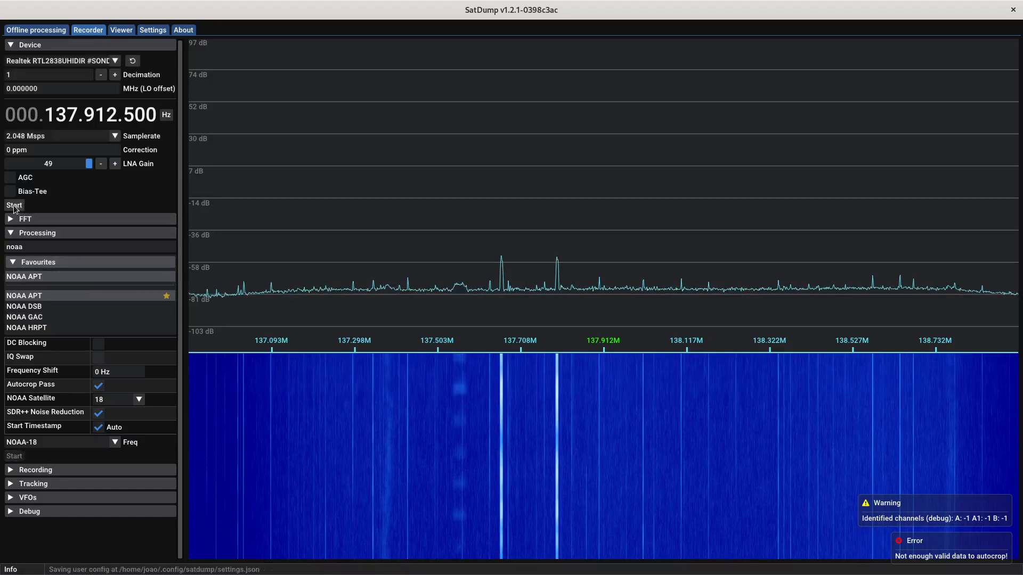
{"action": "left_click", "coordinate": [12, 47]}
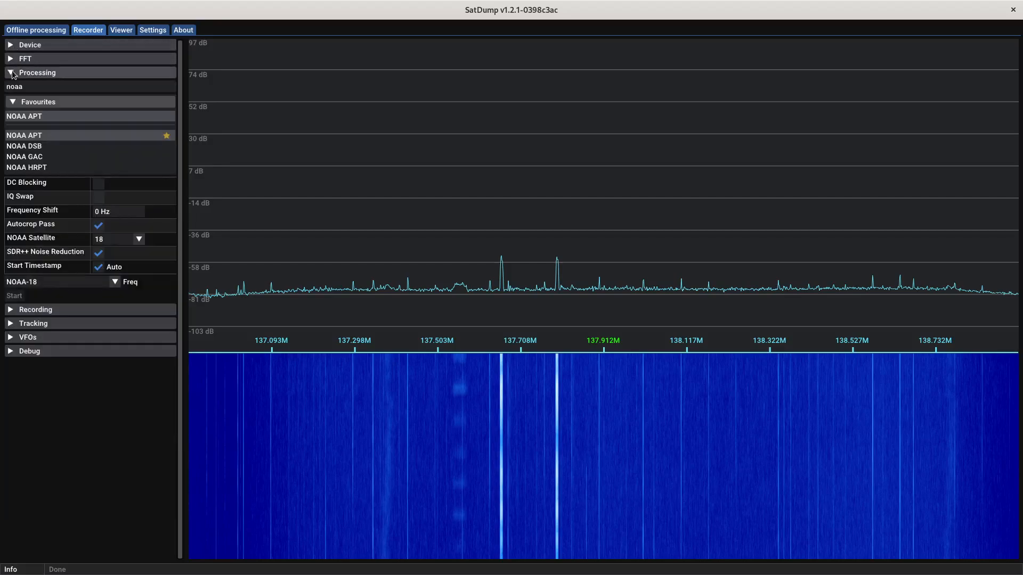
Step: Search the processing pipelines for goes and browse the matches, then clear the search and collapse the Processing section
{"action": "double_click", "coordinate": [31, 85]}
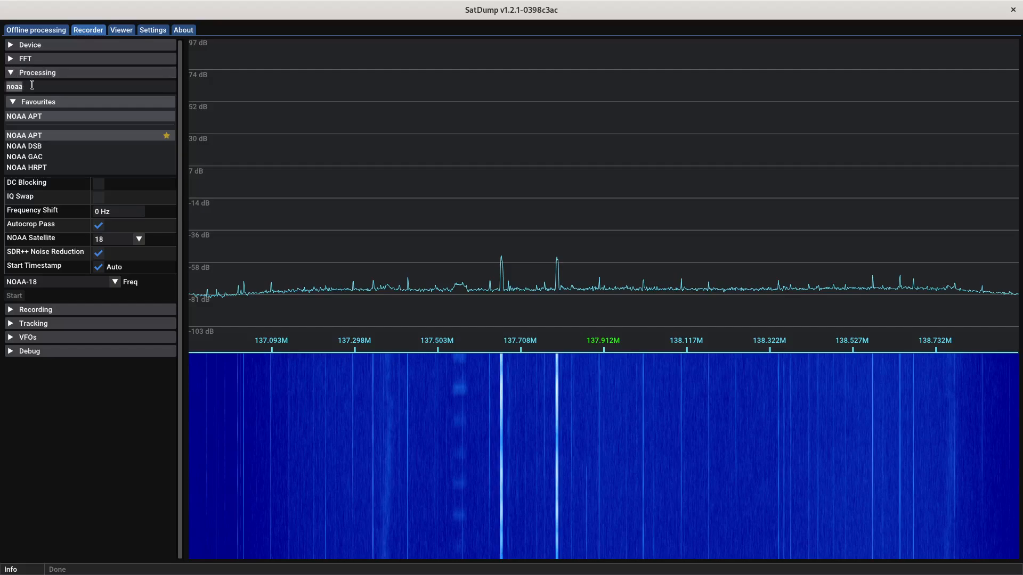
{"action": "type", "text": "goes"}
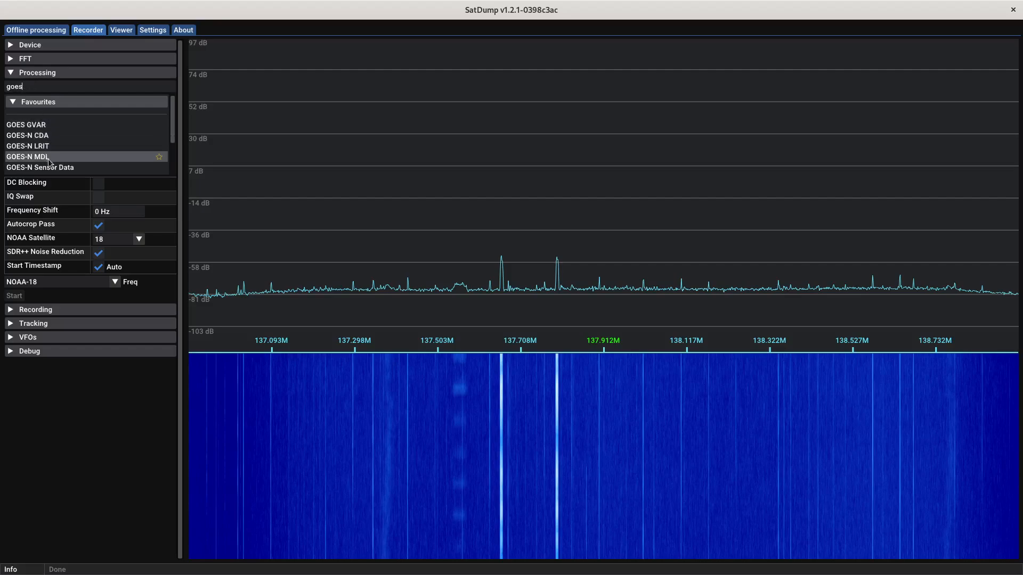
{"action": "scroll", "coordinate": [53, 156], "scroll_direction": "down", "scroll_amount": 3}
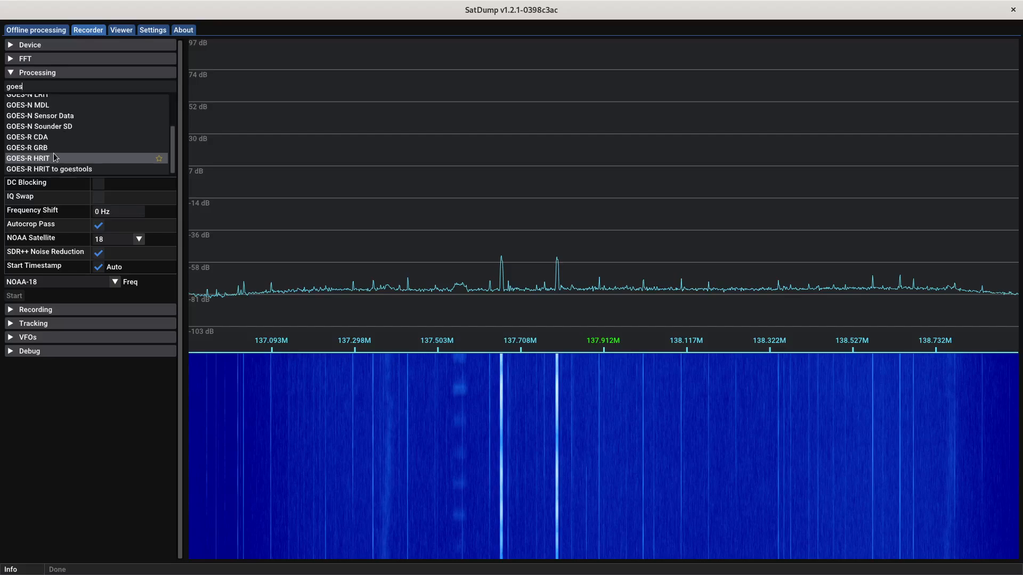
{"action": "scroll", "coordinate": [54, 171], "scroll_direction": "up", "scroll_amount": 3}
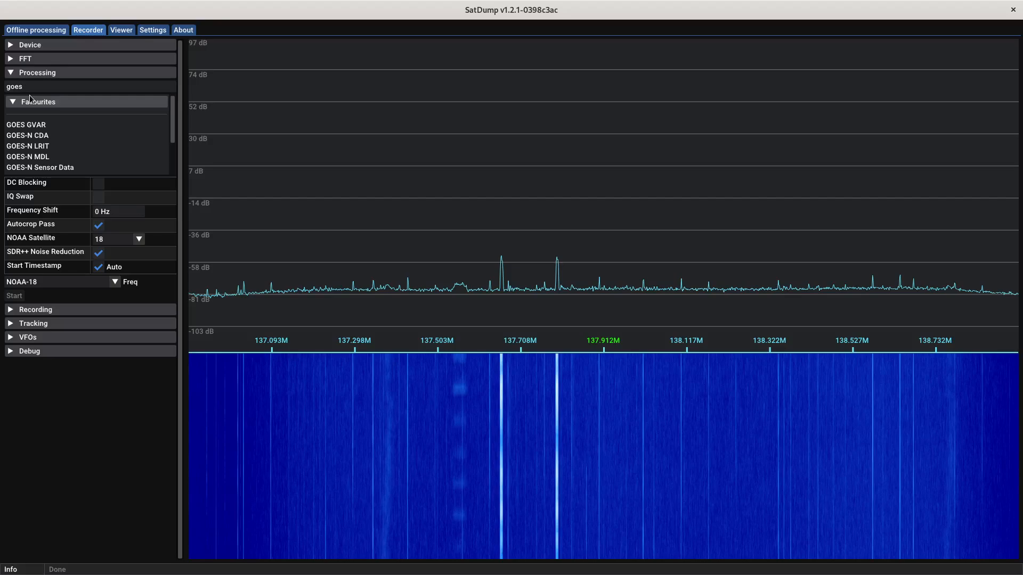
{"action": "left_click_drag", "start_coordinate": [23, 87], "coordinate": [2, 89]}
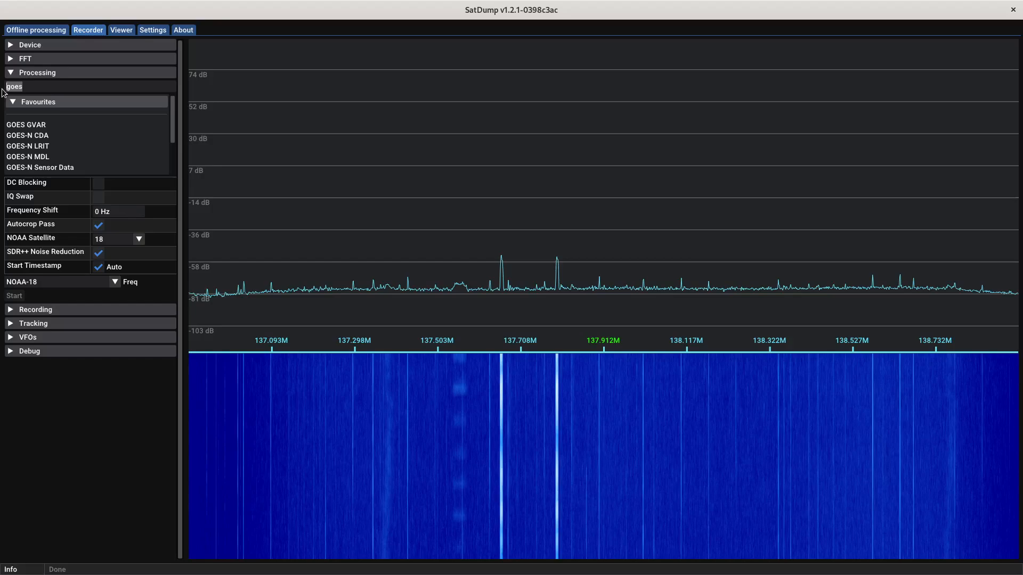
{"action": "key", "text": "BackSpace"}
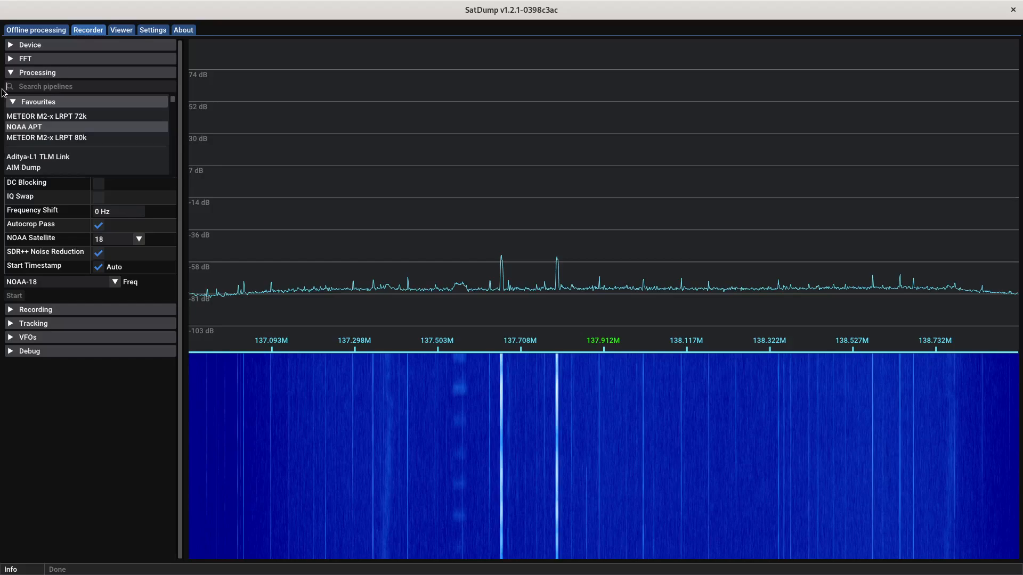
{"action": "left_click", "coordinate": [10, 77]}
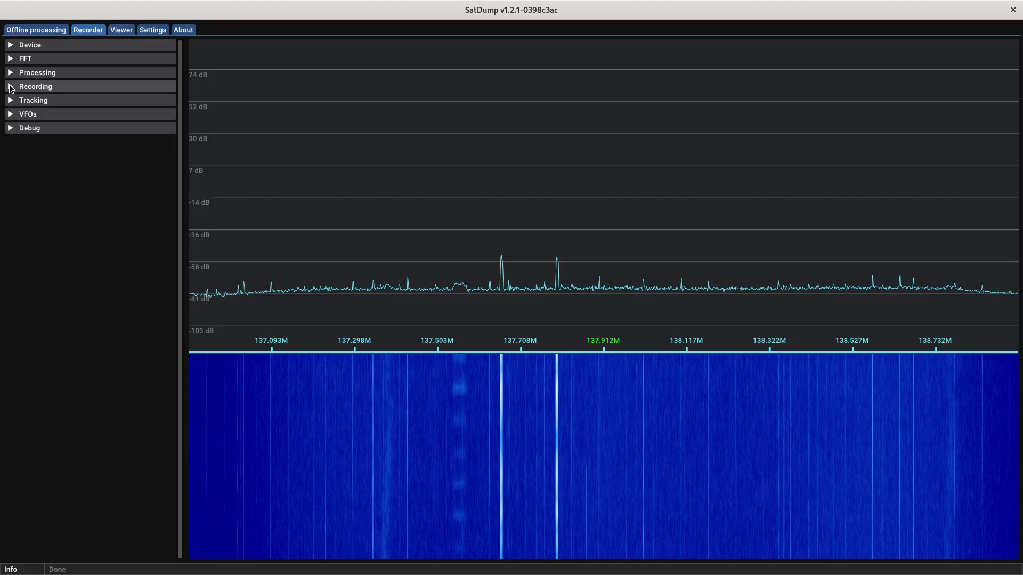
Step: View the Recording section's baseband format and file options, and collapse it again
{"action": "left_click", "coordinate": [11, 87]}
{"action": "left_click", "coordinate": [11, 88]}
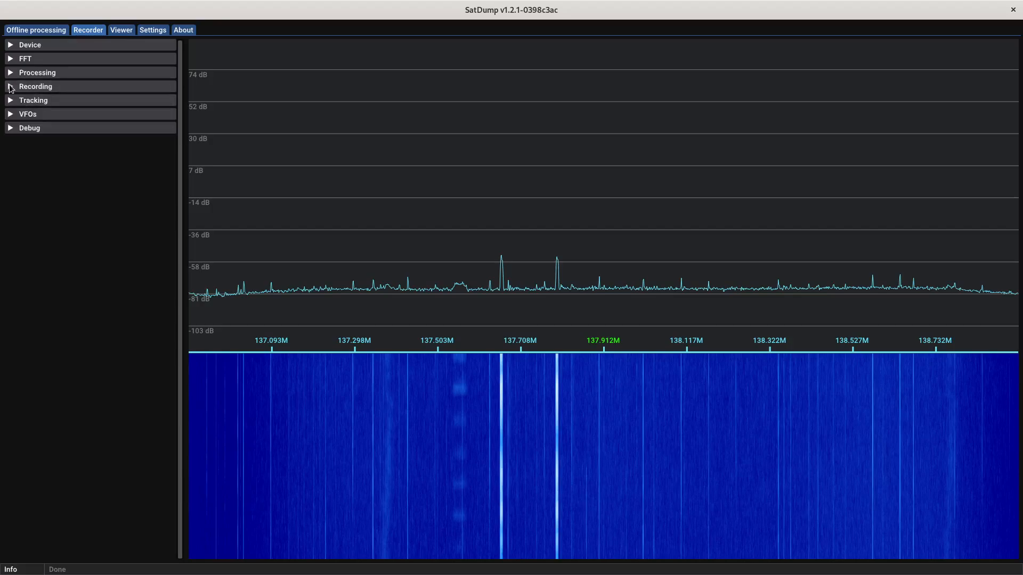
{"action": "left_click", "coordinate": [12, 87]}
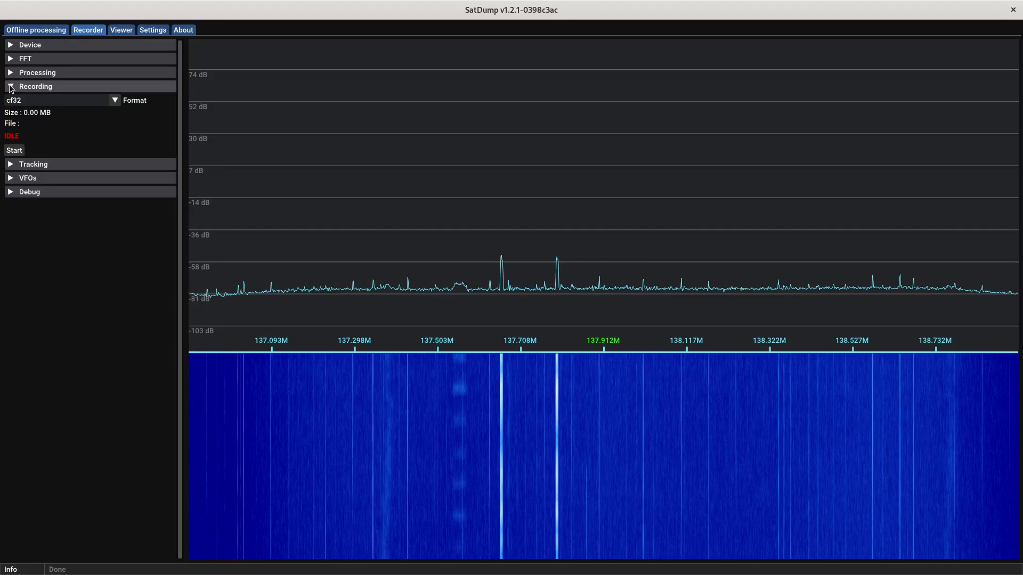
{"action": "left_click", "coordinate": [11, 88]}
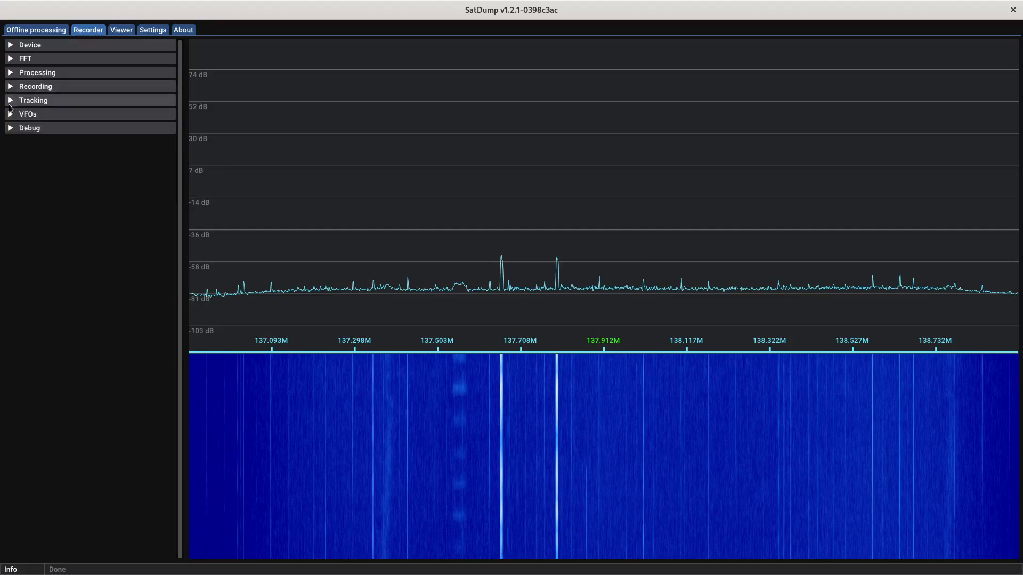
Step: Show the satellite tracking section and its Tracking Configuration window, enlarged to display the scheduling options and satellite frequencies
{"action": "left_click", "coordinate": [10, 103]}
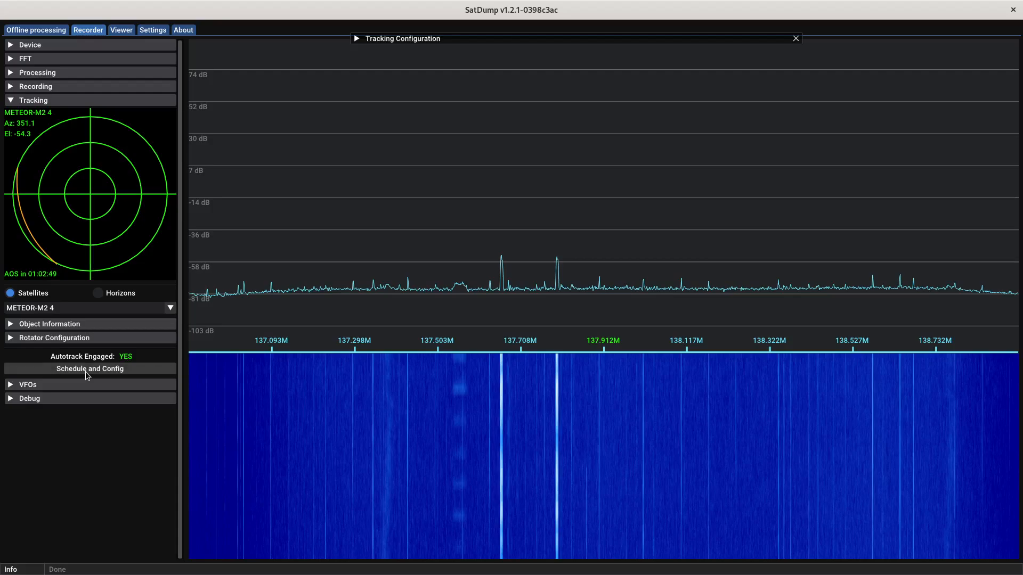
{"action": "left_click", "coordinate": [356, 38]}
{"action": "left_click_drag", "start_coordinate": [455, 40], "coordinate": [393, 45]}
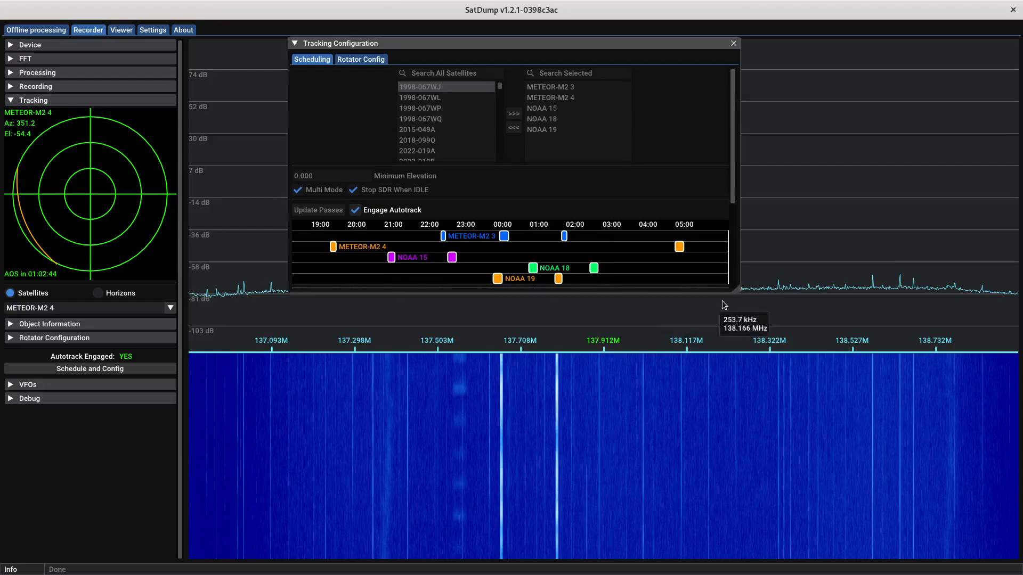
{"action": "left_click_drag", "start_coordinate": [737, 292], "coordinate": [820, 394]}
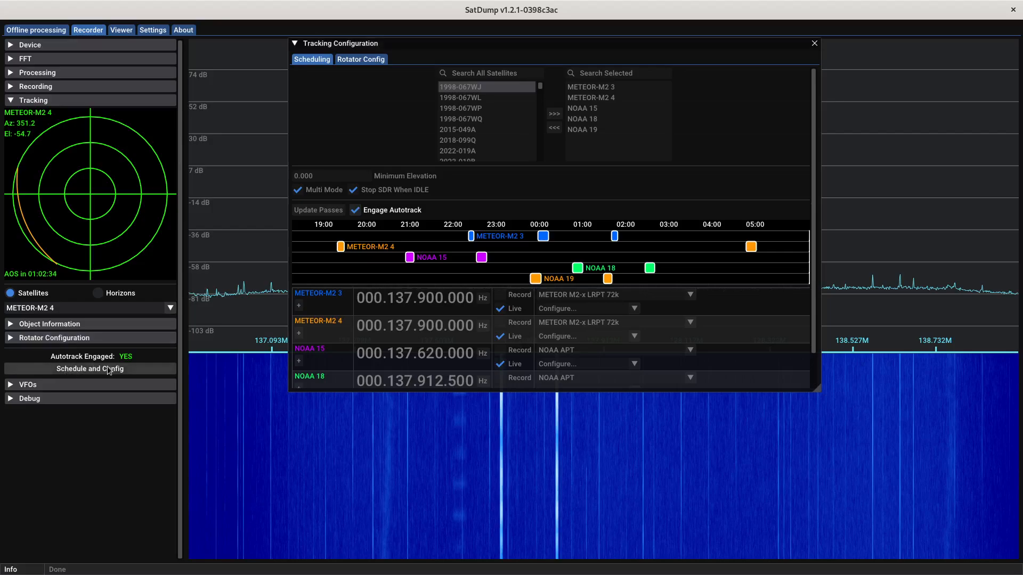
{"action": "left_click", "coordinate": [310, 59]}
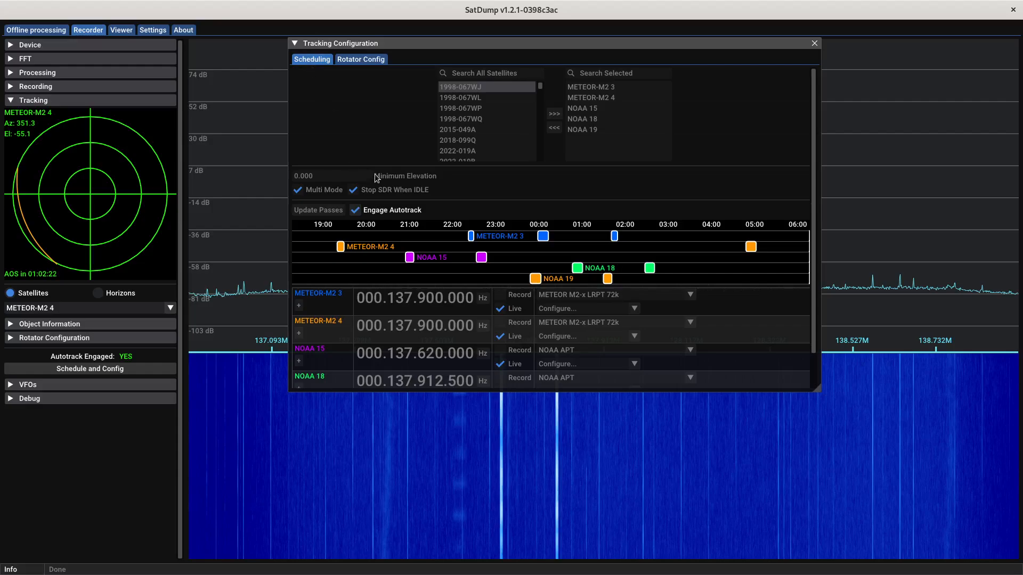
Step: Disengage Autotrack in the tracking schedule, and disable Stop SDR When IDLE and Multi Mode
{"action": "left_click", "coordinate": [355, 210]}
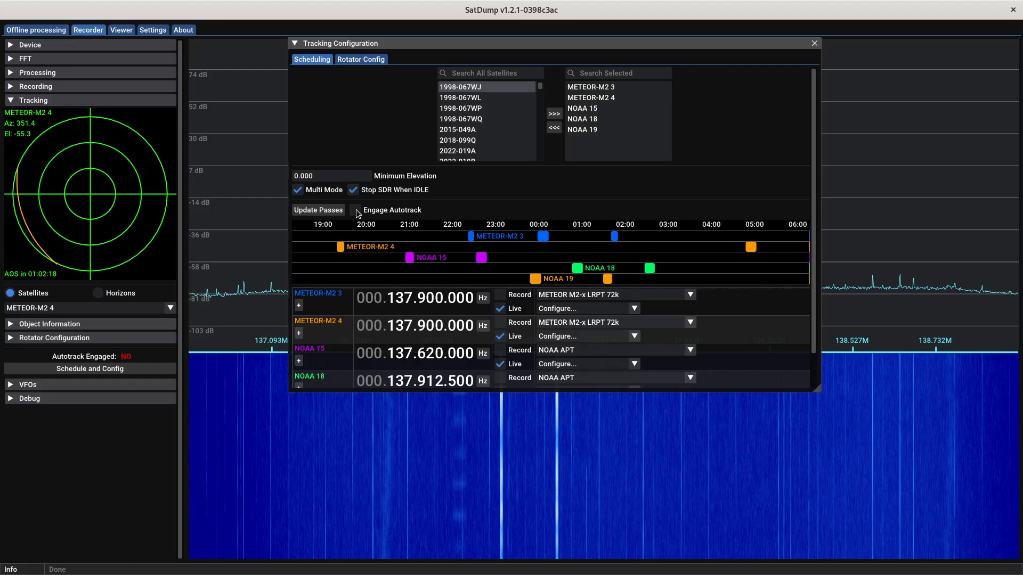
{"action": "left_click", "coordinate": [353, 192]}
{"action": "left_click", "coordinate": [297, 191]}
Step: Search the list of all satellites for noaa and for meteor, then clear the search
{"action": "left_click", "coordinate": [516, 70]}
{"action": "type", "text": "noaa"}
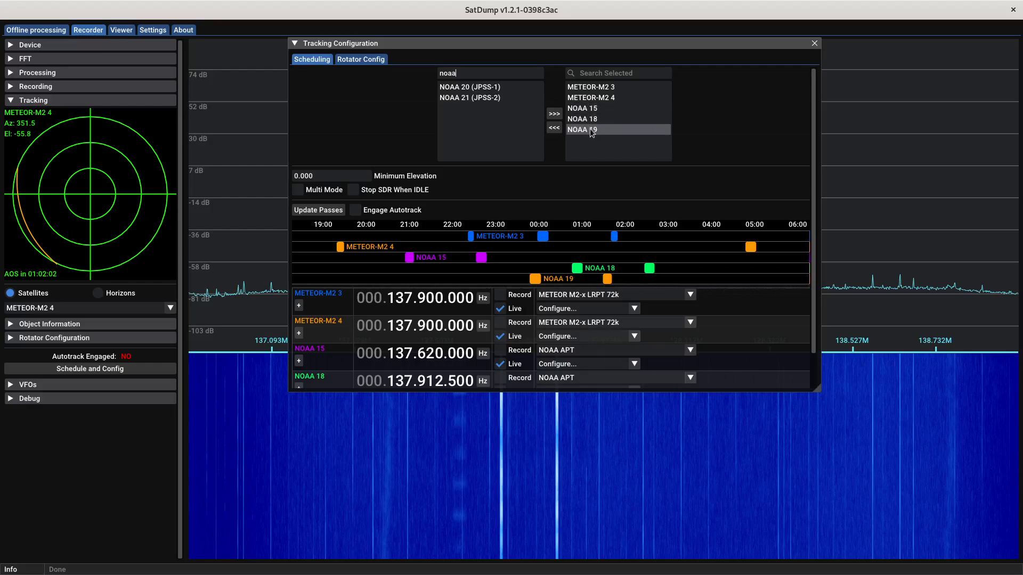
{"action": "left_click", "coordinate": [483, 98]}
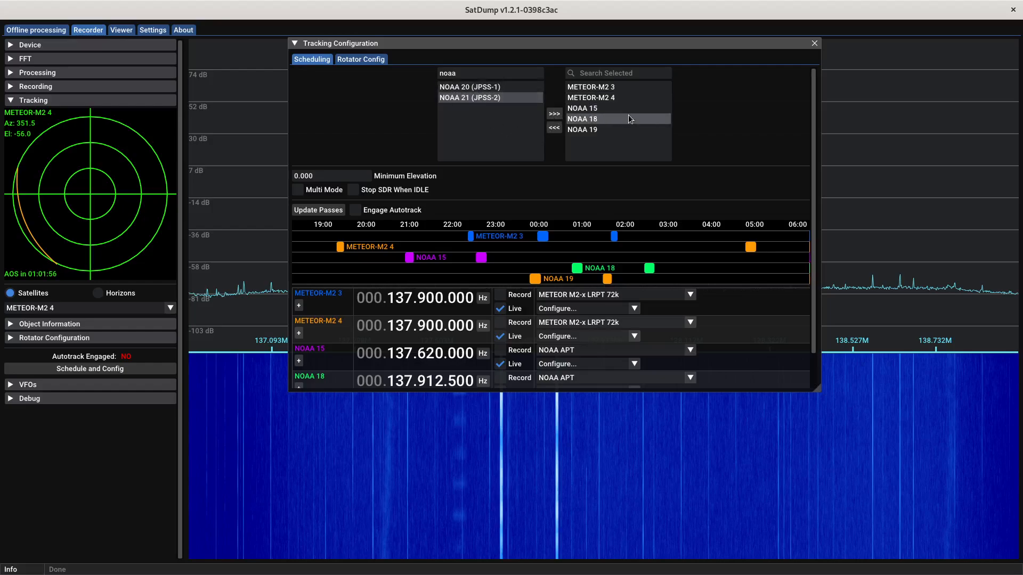
{"action": "left_click_drag", "start_coordinate": [469, 75], "coordinate": [437, 74]}
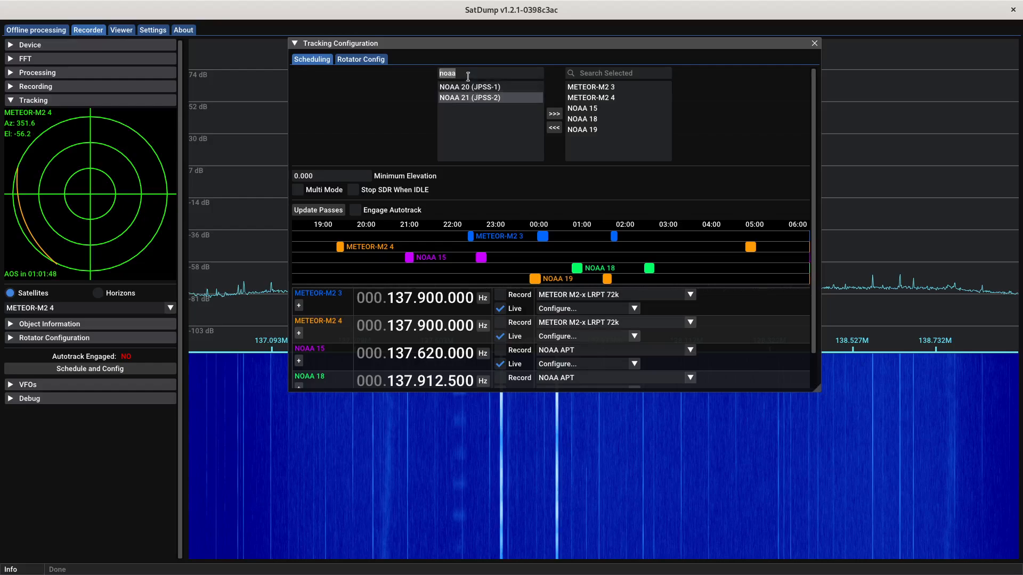
{"action": "type", "text": "meteor"}
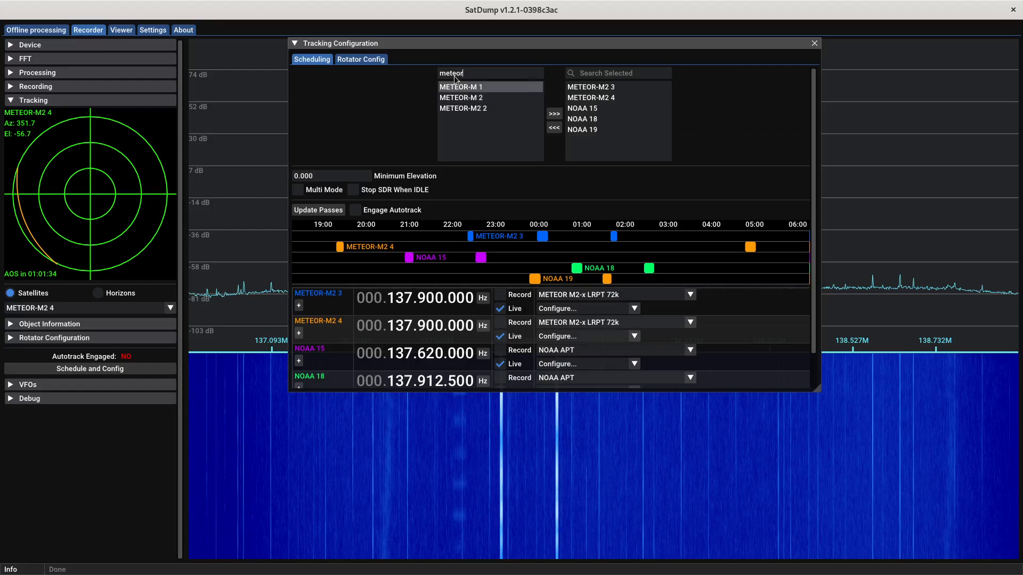
{"action": "left_click_drag", "start_coordinate": [462, 73], "coordinate": [432, 75]}
{"action": "key", "text": "BackSpace"}
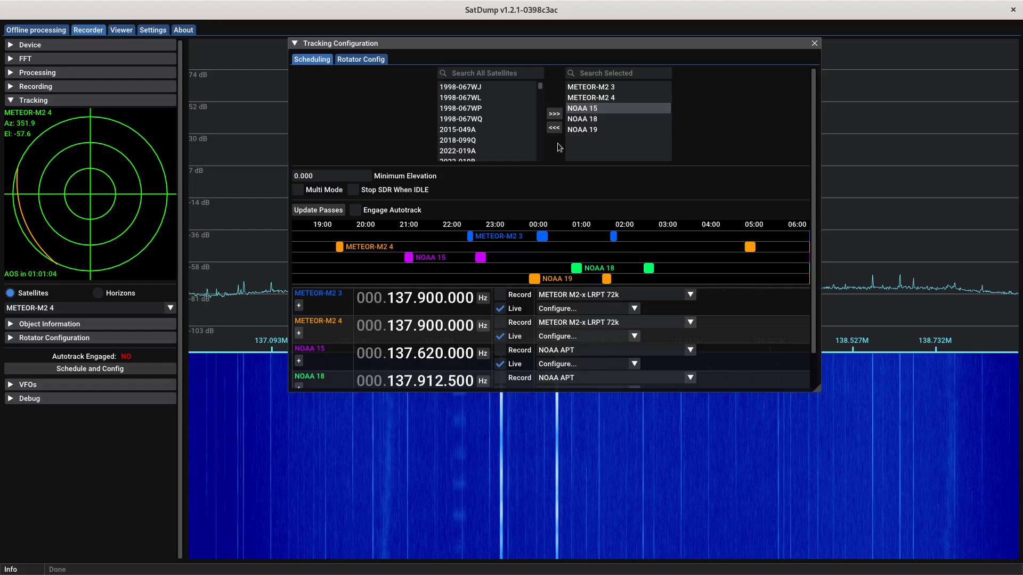
Step: Enlarge the Tracking Configuration window to show all satellite entries, and switch METEOR-M2 3's Record option on and off again
{"action": "mouse_move", "coordinate": [330, 293]}
{"action": "left_click_drag", "start_coordinate": [816, 388], "coordinate": [831, 475]}
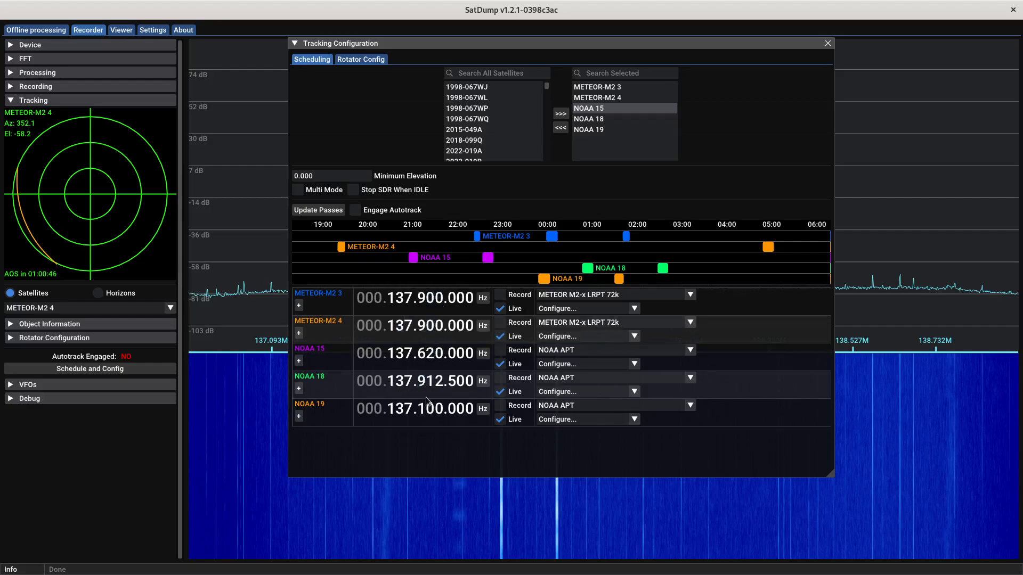
{"action": "left_click", "coordinate": [438, 299]}
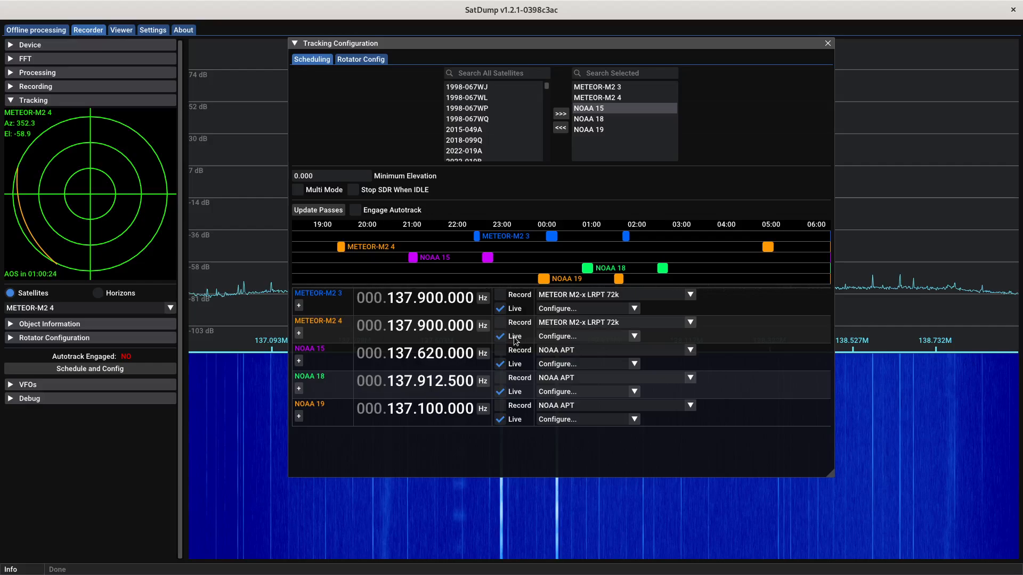
{"action": "left_click", "coordinate": [504, 299]}
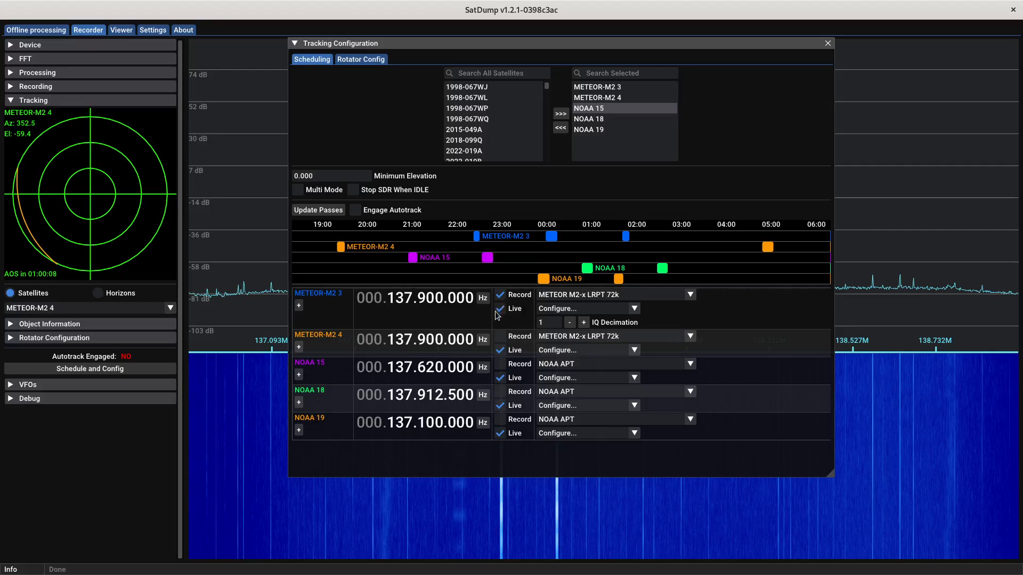
{"action": "left_click", "coordinate": [503, 297]}
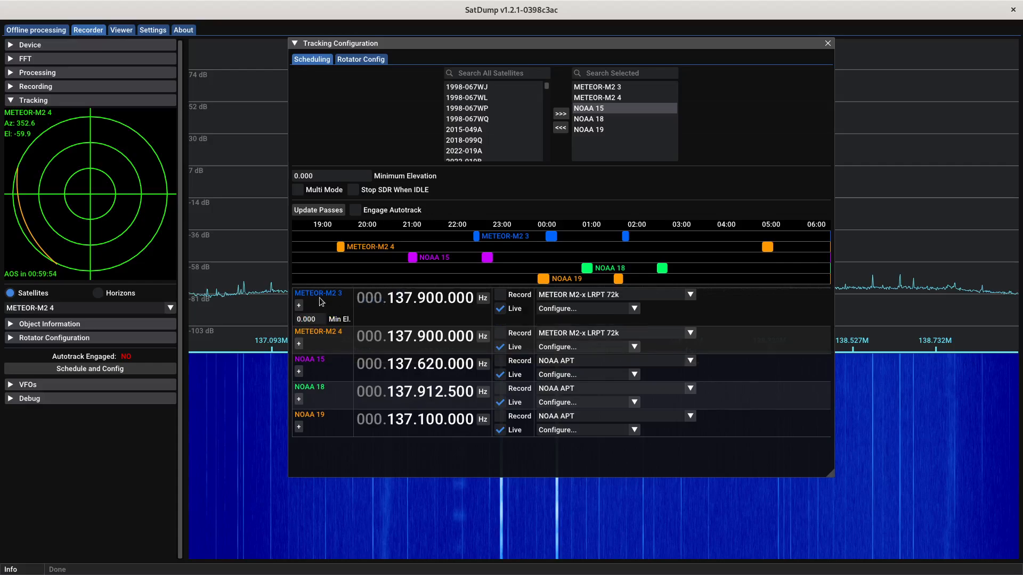
Step: View the available pipelines for METEOR-M2 3 and NOAA 15 without changing either selection
{"action": "left_click", "coordinate": [690, 296]}
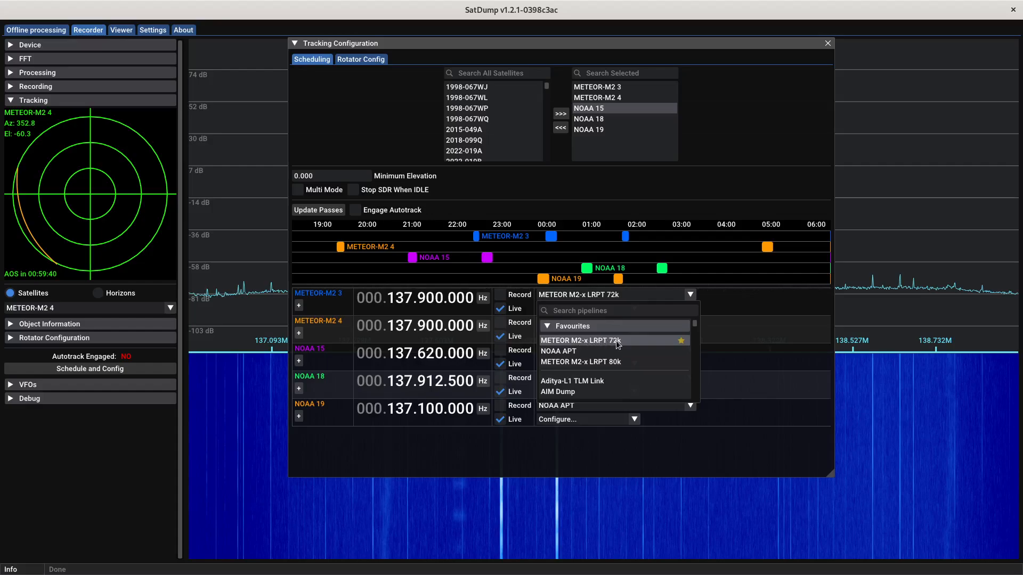
{"action": "left_click", "coordinate": [763, 304]}
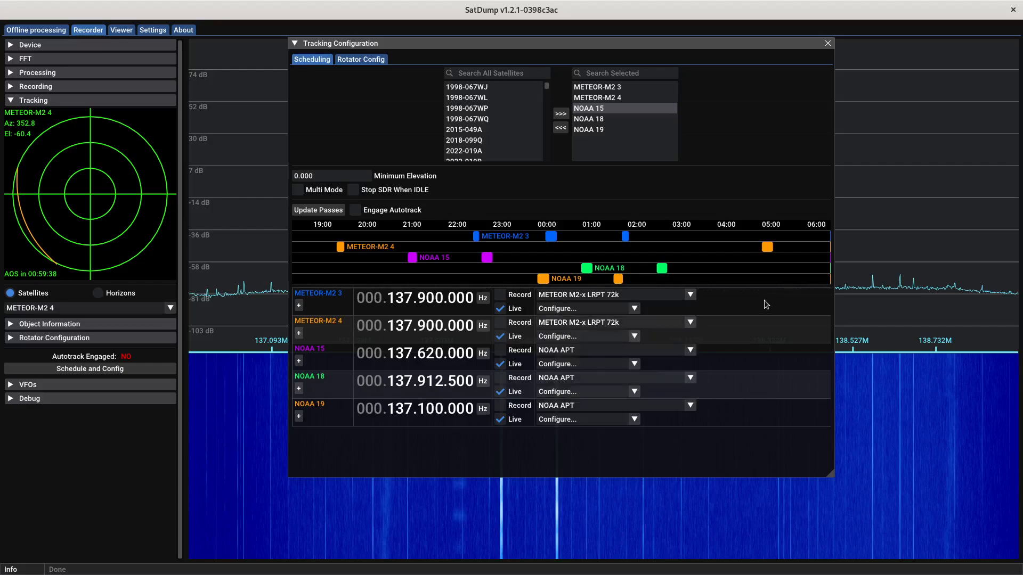
{"action": "left_click", "coordinate": [689, 350]}
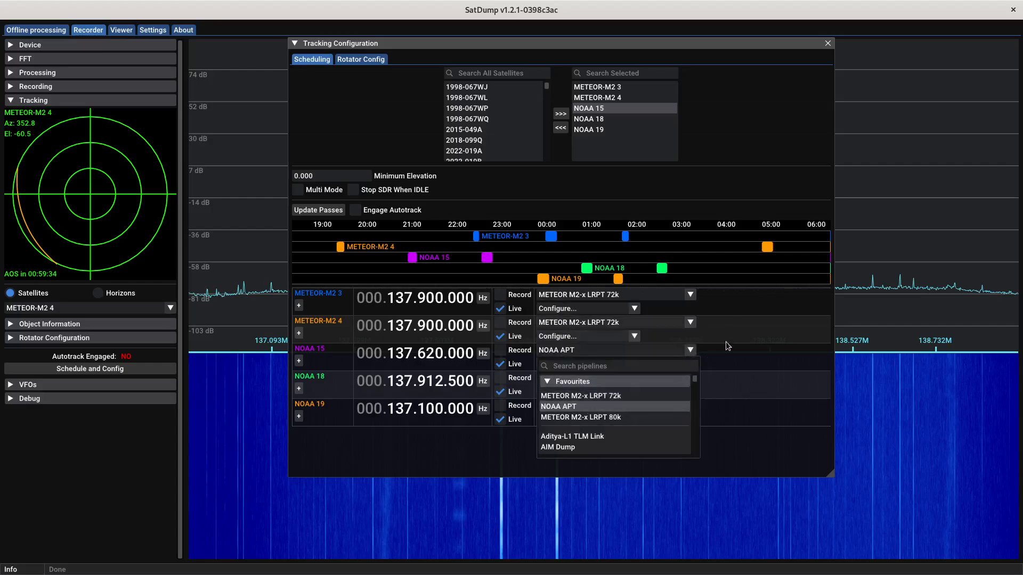
{"action": "left_click", "coordinate": [741, 328]}
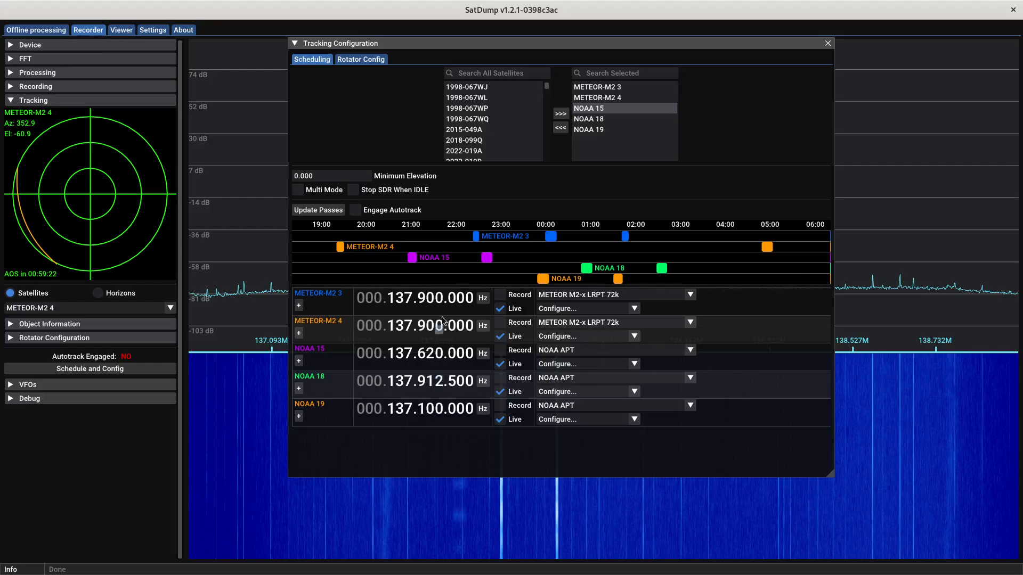
Step: Set the minimum elevation to 20 and update the passes, then check the NOAA pass details on the timeline
{"action": "left_click", "coordinate": [319, 175]}
{"action": "left_click", "coordinate": [334, 177]}
{"action": "mouse_move", "coordinate": [340, 253]}
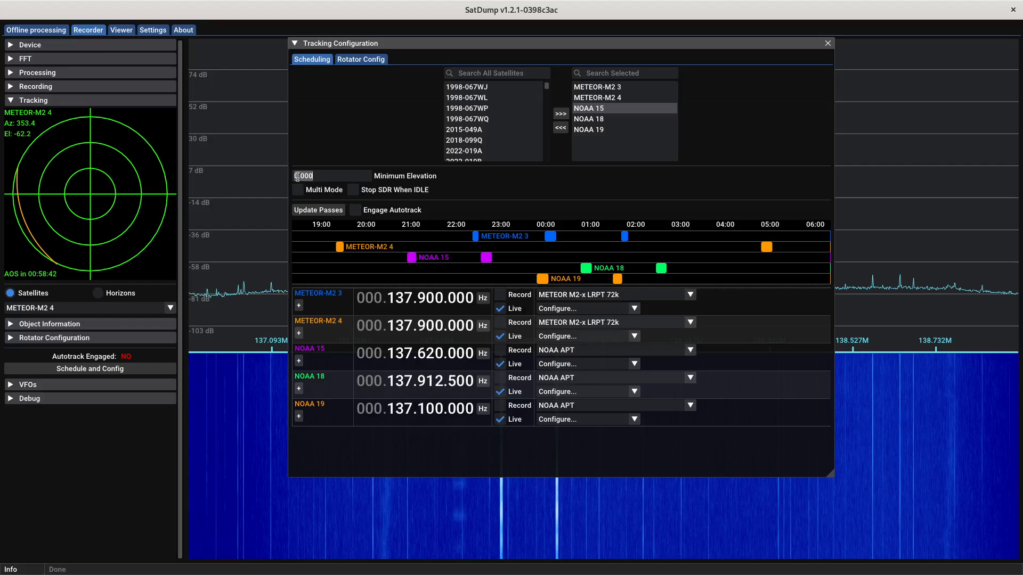
{"action": "key", "text": "Delete"}
{"action": "type", "text": "2"}
{"action": "left_click", "coordinate": [329, 175]}
{"action": "left_click", "coordinate": [326, 213]}
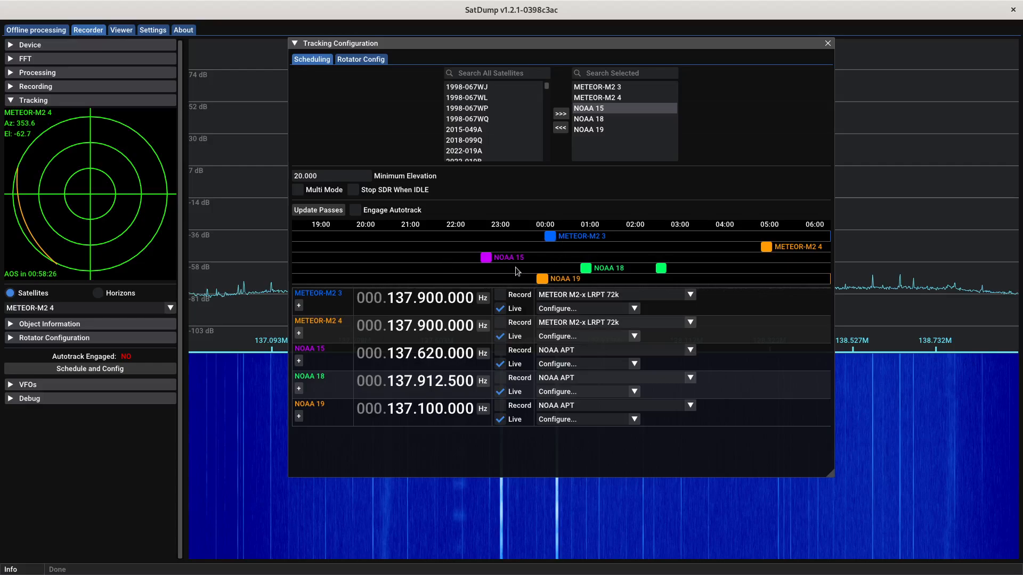
{"action": "mouse_move", "coordinate": [491, 261]}
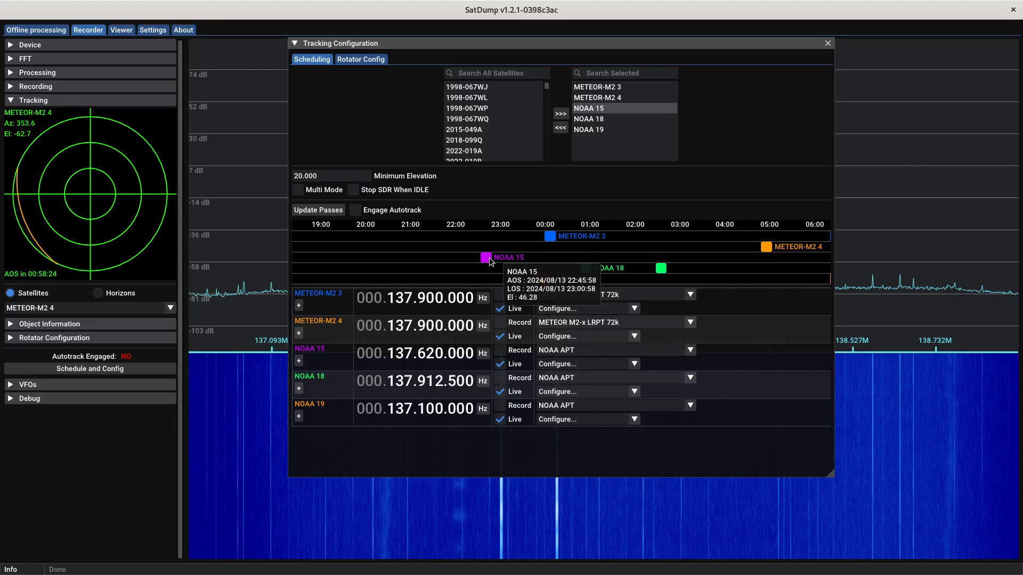
{"action": "mouse_move", "coordinate": [544, 282]}
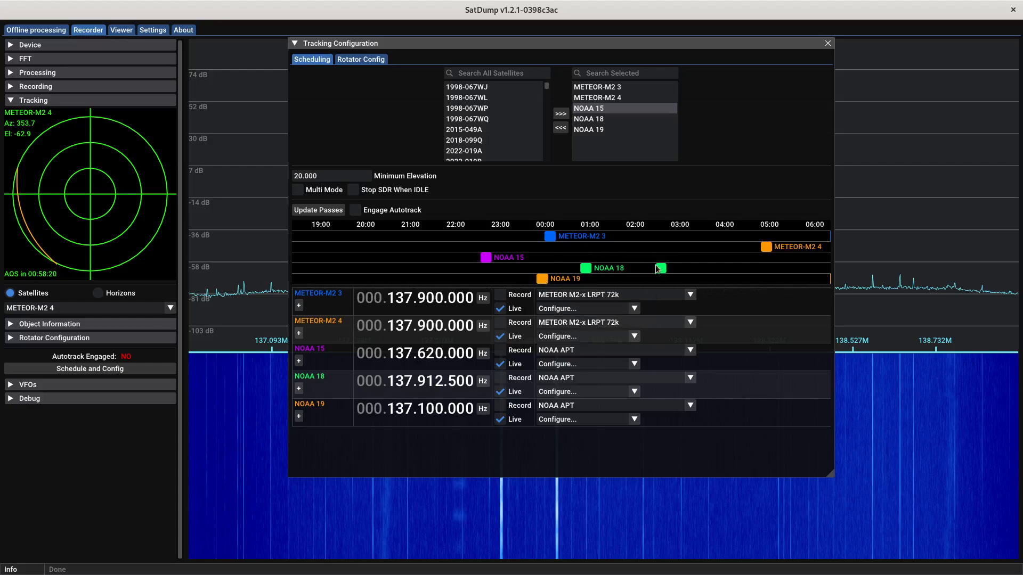
{"action": "mouse_move", "coordinate": [660, 269]}
Step: Reset the minimum elevation to 0 and update the passes
{"action": "left_click", "coordinate": [299, 176]}
{"action": "left_click", "coordinate": [299, 177]}
{"action": "key", "text": "BackSpace"}
{"action": "left_click", "coordinate": [318, 210]}
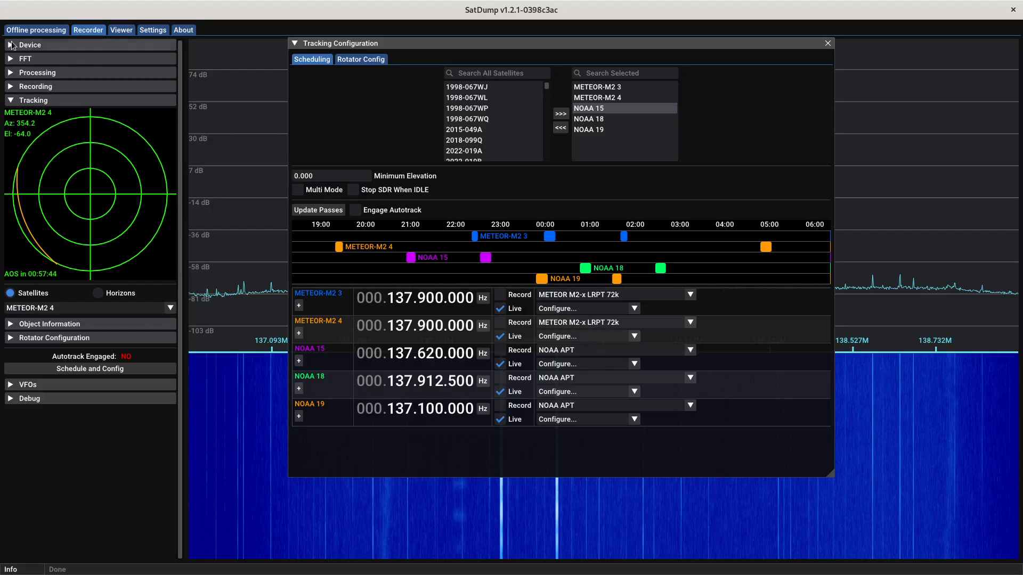
Step: Check the samplerate in the Device section, then enable Multi Mode and Stop SDR When IDLE for tracking
{"action": "left_click", "coordinate": [32, 45]}
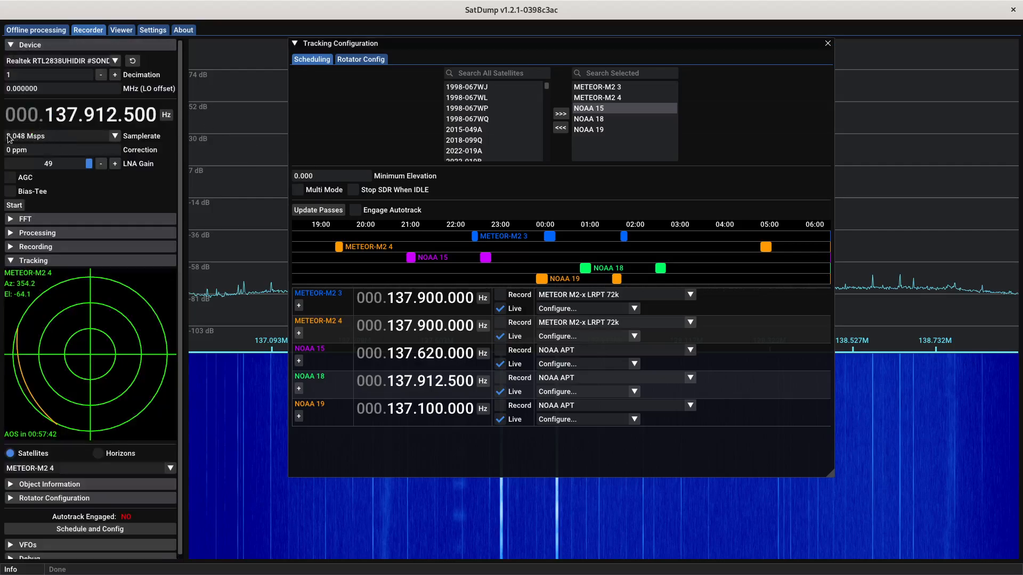
{"action": "left_click", "coordinate": [10, 46]}
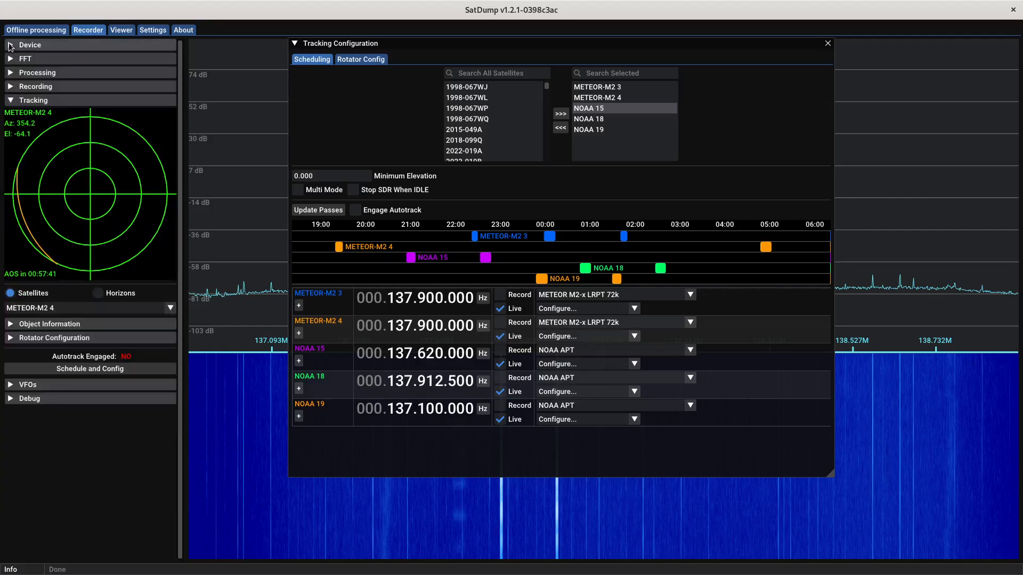
{"action": "left_click", "coordinate": [298, 190]}
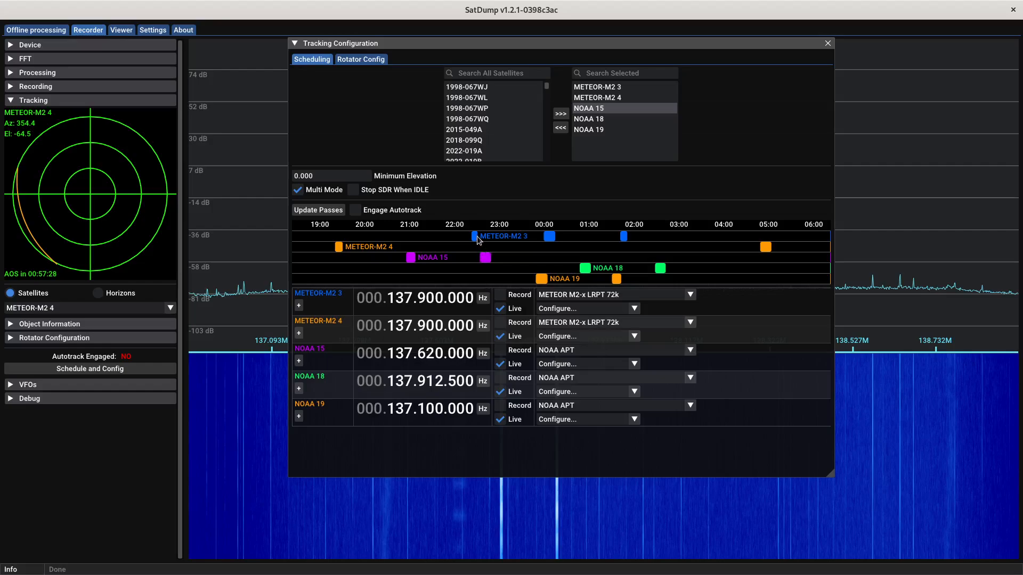
{"action": "mouse_move", "coordinate": [476, 239]}
{"action": "mouse_move", "coordinate": [552, 241]}
{"action": "mouse_move", "coordinate": [543, 281]}
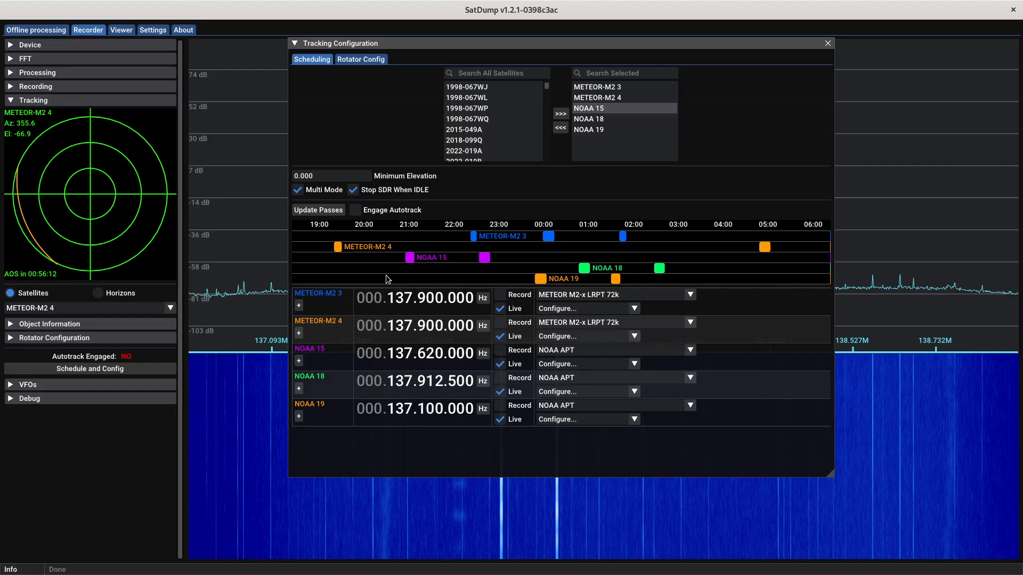
Step: Check the METEOR-M2 4 and NOAA 15 pass times while switching Stop SDR When IDLE off and on again
{"action": "mouse_move", "coordinate": [339, 249]}
{"action": "mouse_move", "coordinate": [410, 263]}
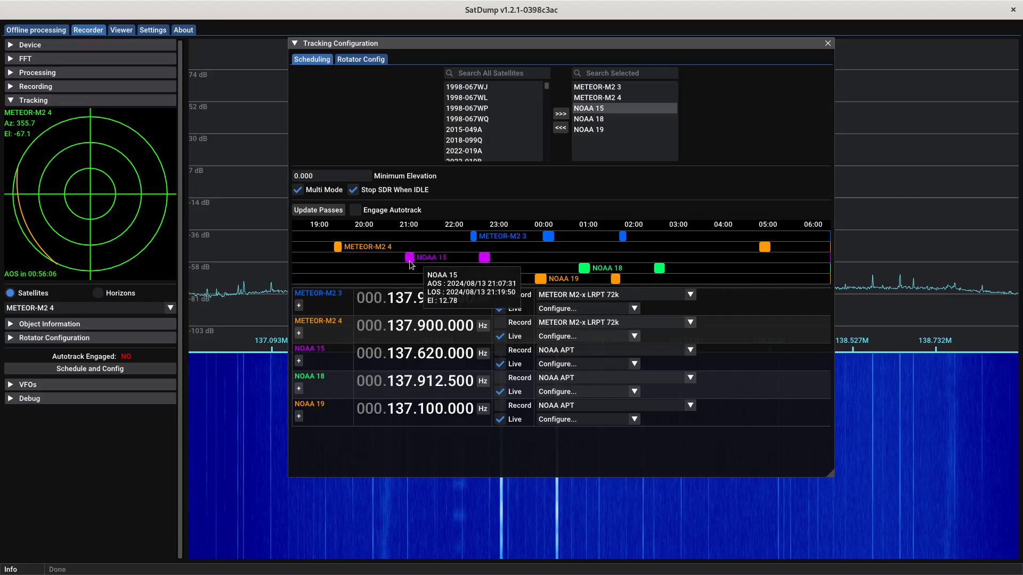
{"action": "left_click", "coordinate": [353, 190]}
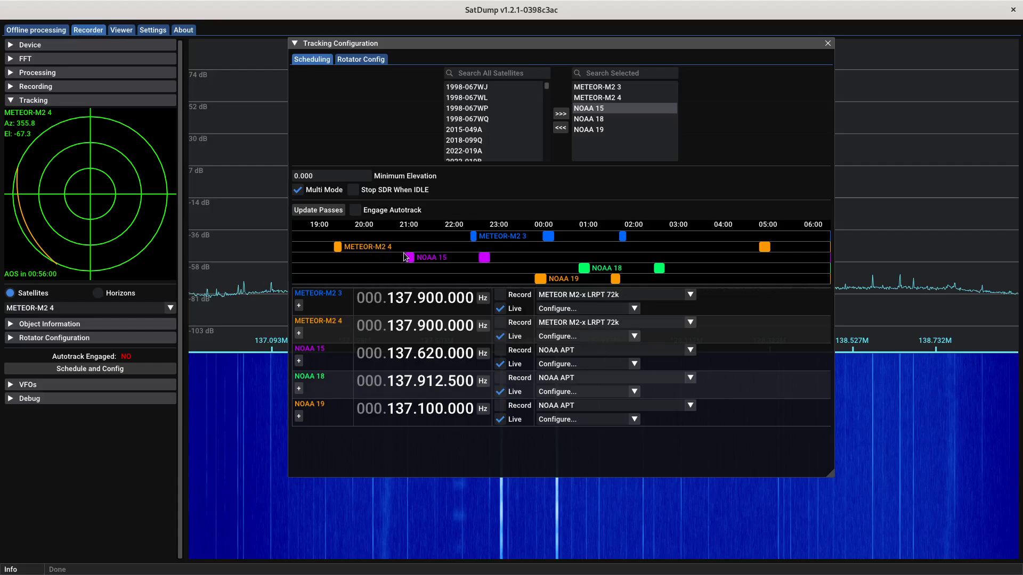
{"action": "mouse_move", "coordinate": [409, 257]}
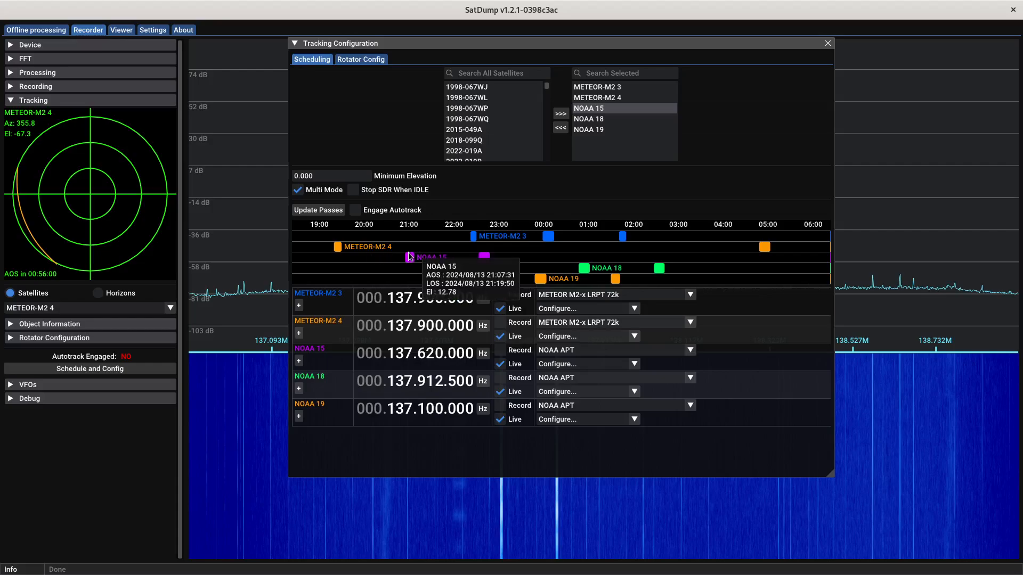
{"action": "left_click", "coordinate": [353, 190]}
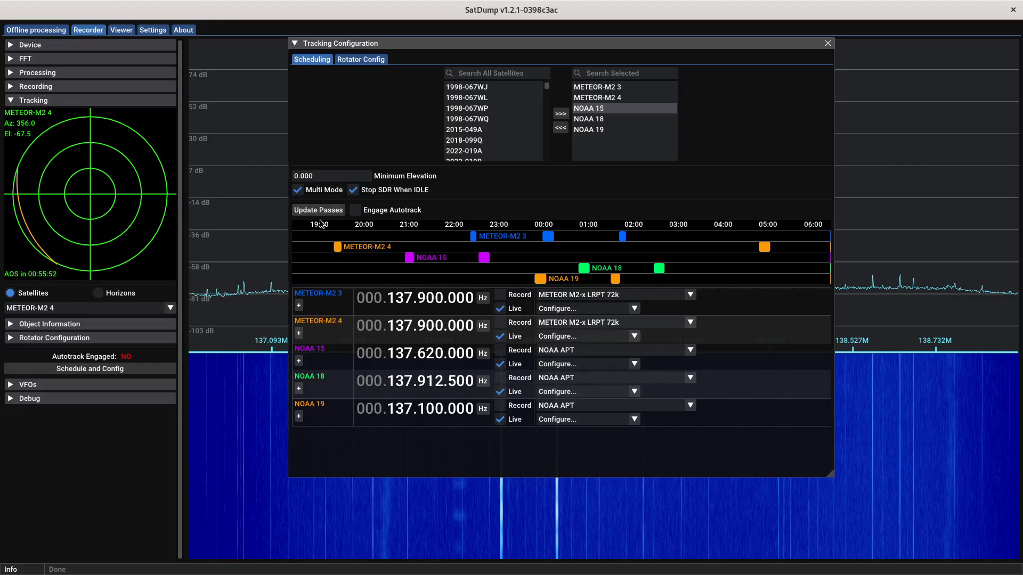
Step: Engage Autotrack for the scheduled satellites and close the Tracking Configuration window
{"action": "left_click", "coordinate": [356, 211]}
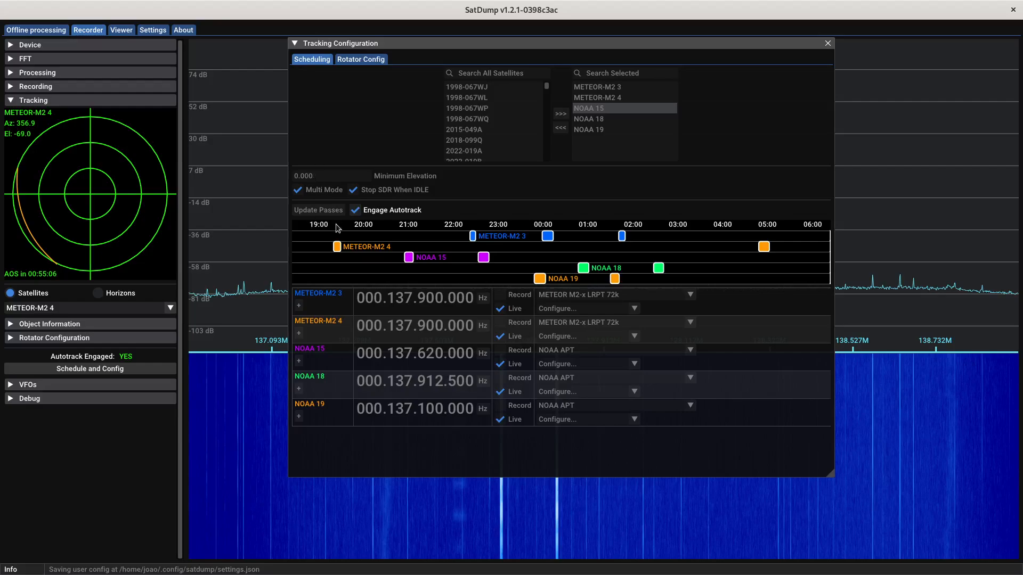
{"action": "left_click", "coordinate": [294, 43]}
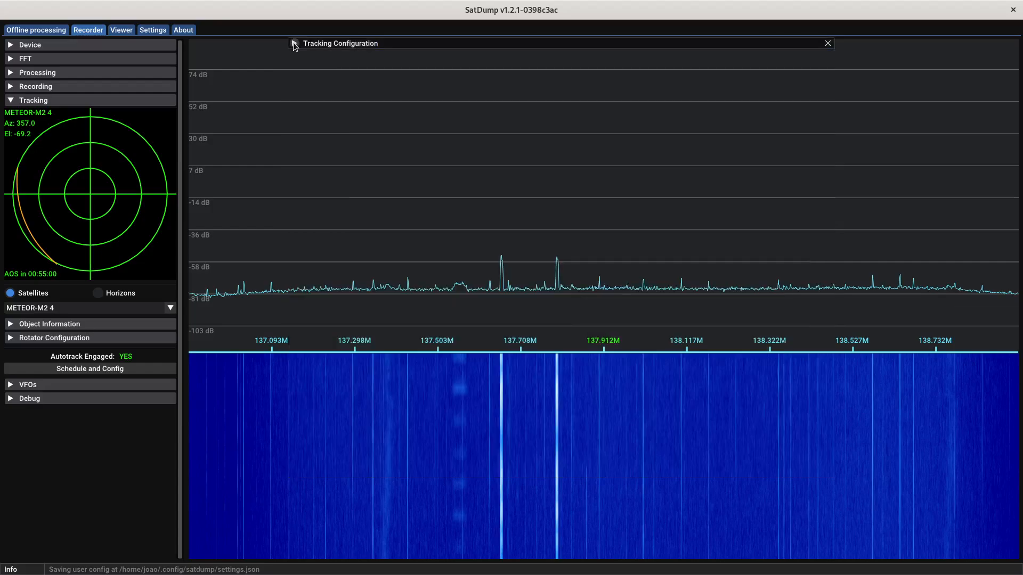
{"action": "left_click", "coordinate": [827, 43]}
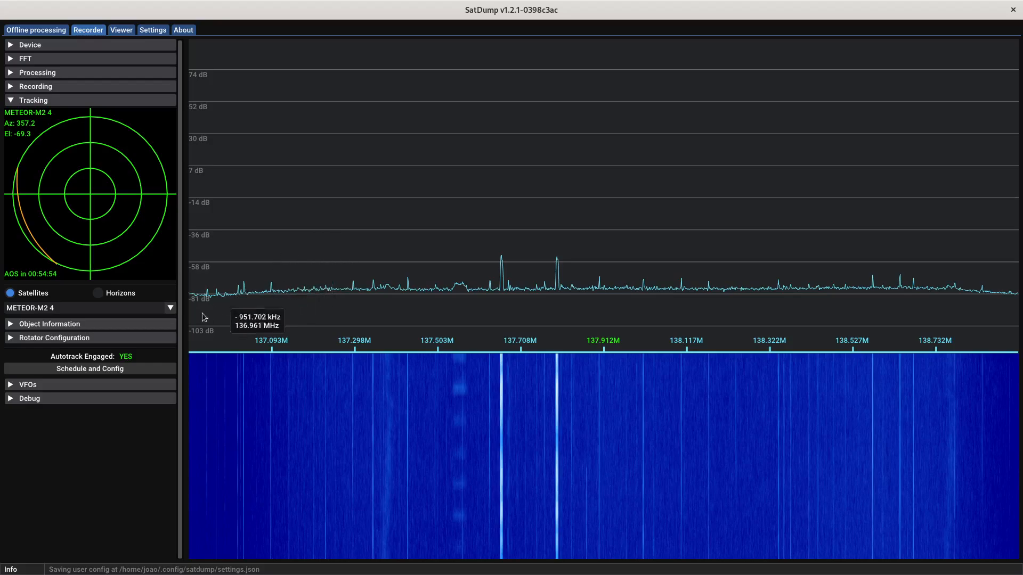
Step: Reopen the Tracking Configuration window, disengage and re-engage Autotrack, and collapse the window
{"action": "left_click", "coordinate": [121, 369]}
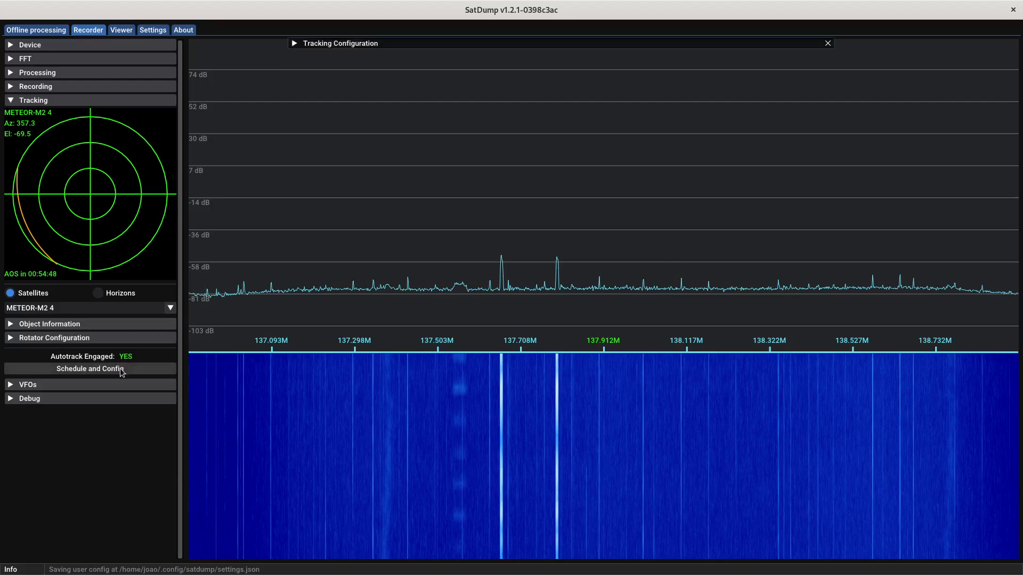
{"action": "left_click", "coordinate": [294, 42]}
{"action": "left_click", "coordinate": [356, 211]}
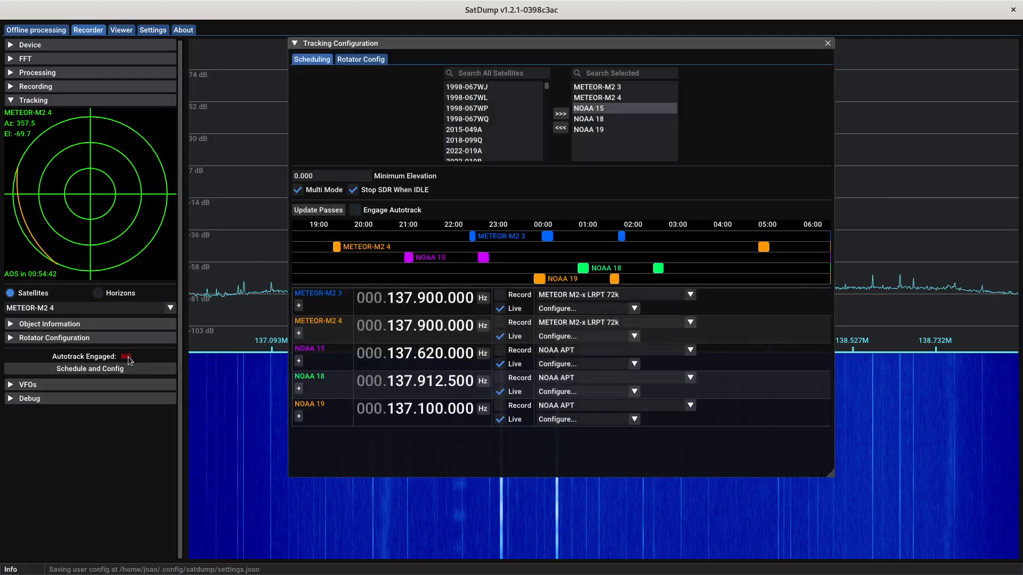
{"action": "left_click", "coordinate": [356, 212]}
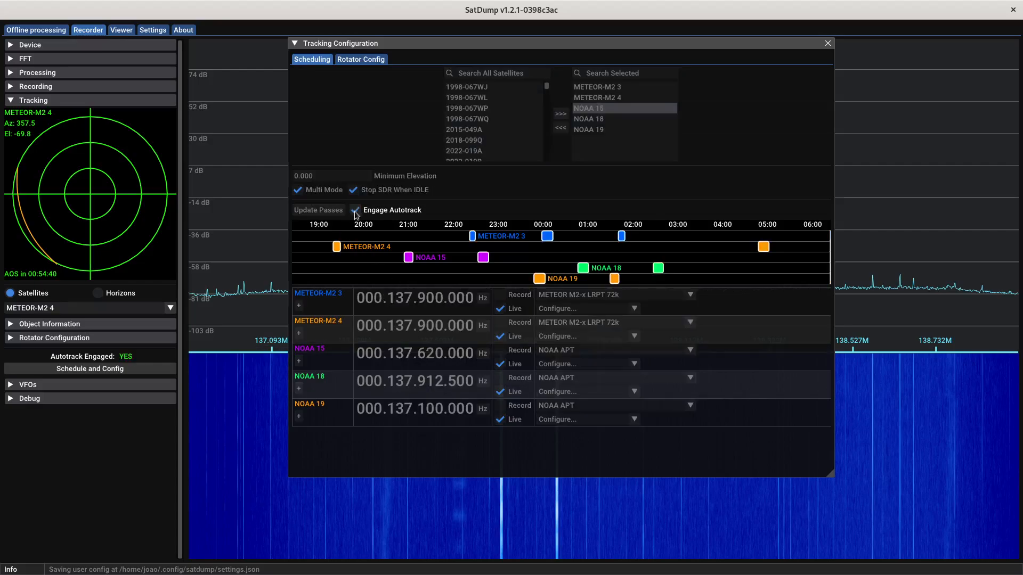
{"action": "left_click", "coordinate": [295, 45]}
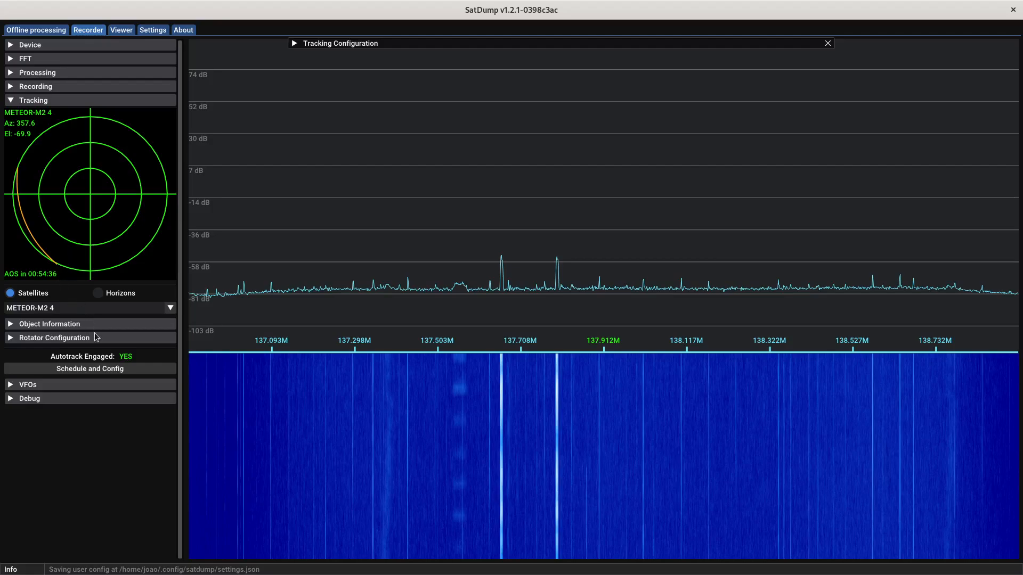
Step: Show the Viewer's processed satellite products and its Projections settings
{"action": "left_click", "coordinate": [122, 30]}
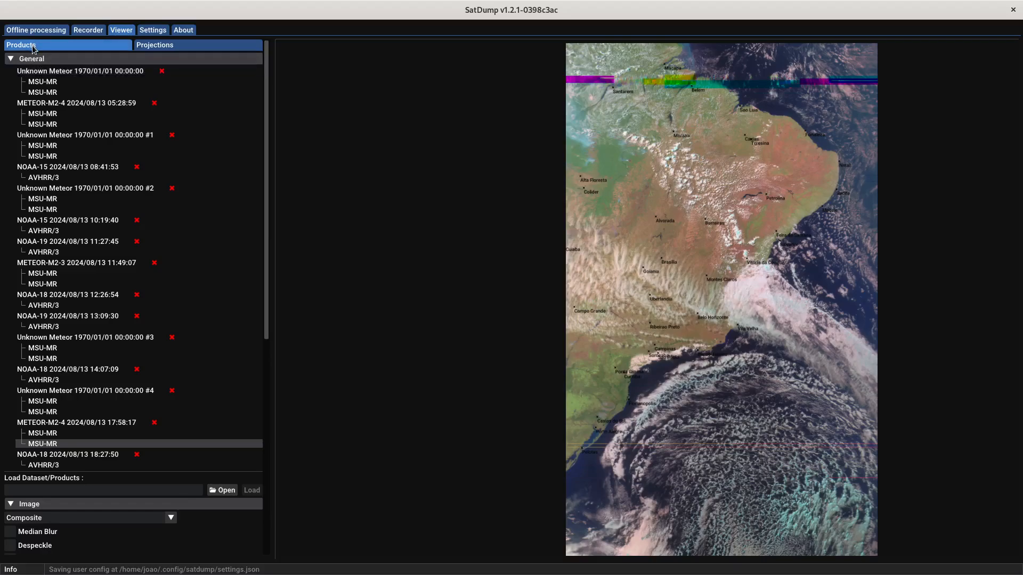
{"action": "left_click", "coordinate": [169, 50]}
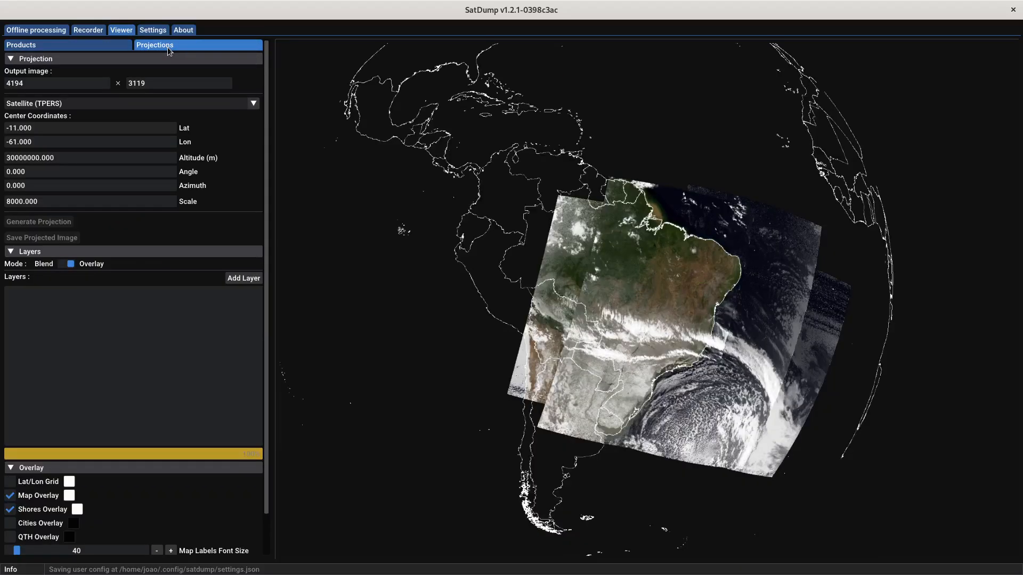
Step: Browse the Viewer's processed products list and display the first MSU-MR product of METEOR-M2-4 2024/08/13 17:58:17
{"action": "left_click", "coordinate": [47, 50]}
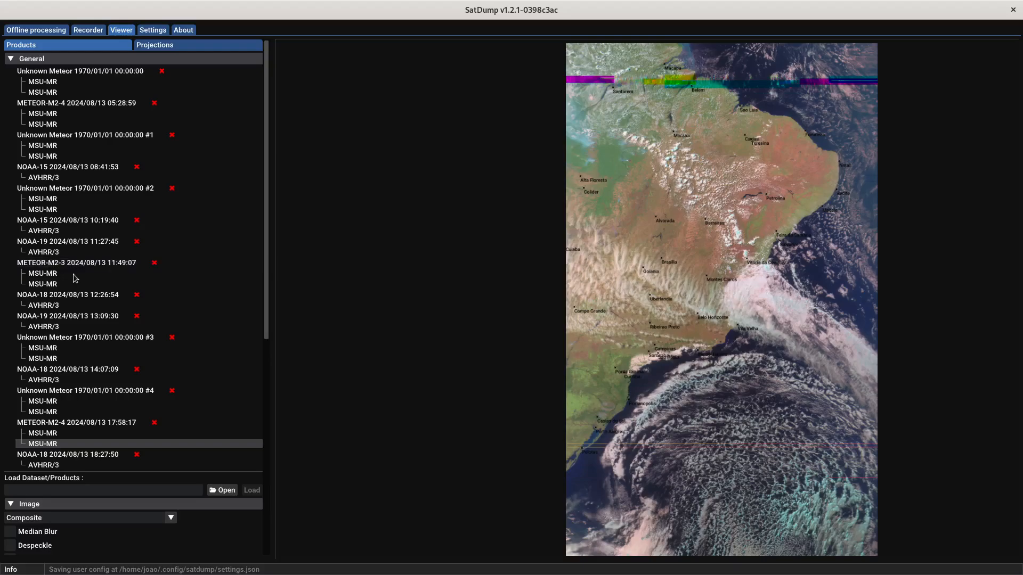
{"action": "scroll", "coordinate": [74, 274], "scroll_direction": "down", "scroll_amount": 4}
{"action": "scroll", "coordinate": [74, 274], "scroll_direction": "up", "scroll_amount": 3}
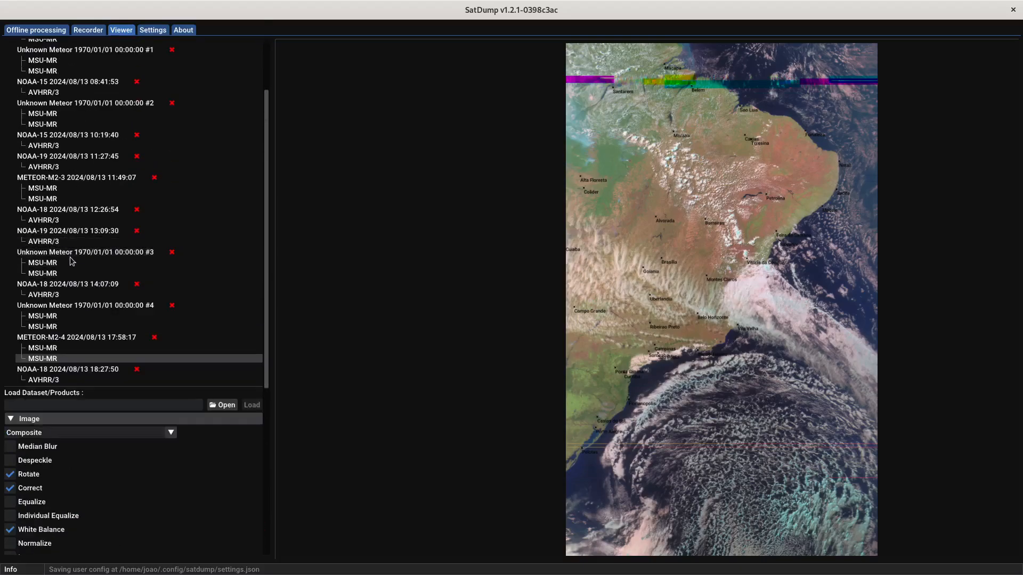
{"action": "scroll", "coordinate": [65, 320], "scroll_direction": "down", "scroll_amount": 3}
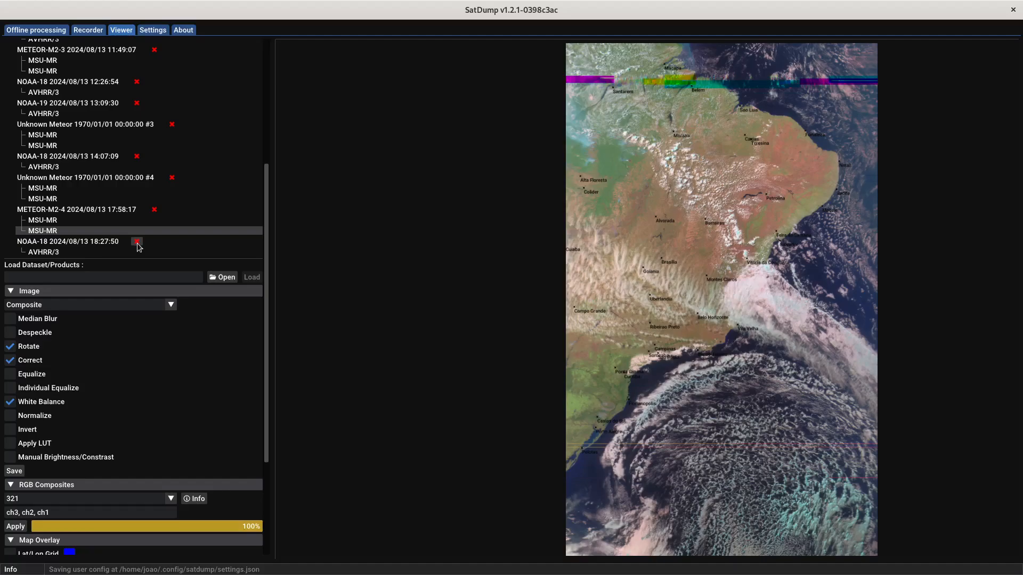
{"action": "scroll", "coordinate": [137, 246], "scroll_direction": "up", "scroll_amount": 4}
{"action": "scroll", "coordinate": [137, 246], "scroll_direction": "down", "scroll_amount": 3}
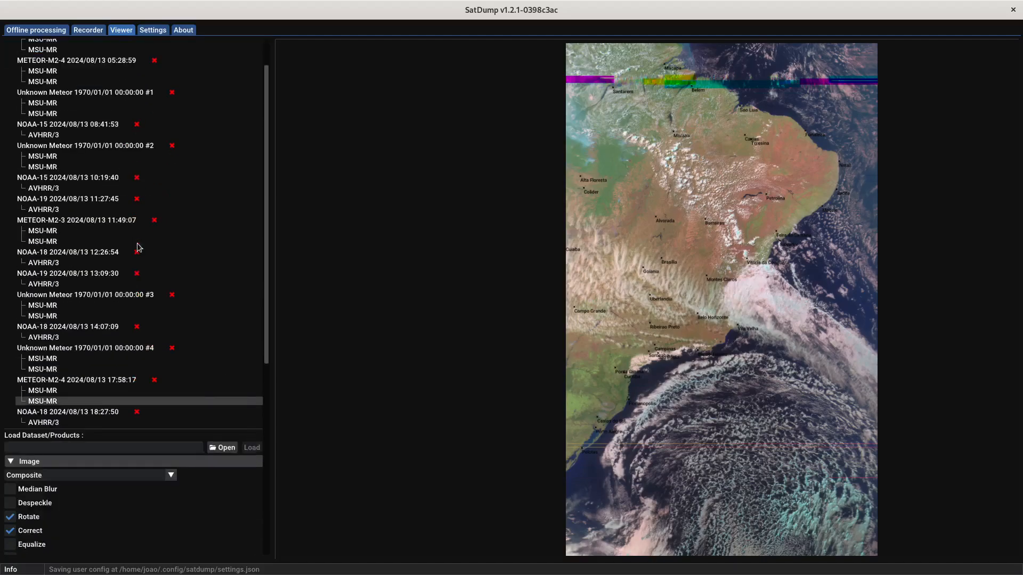
{"action": "scroll", "coordinate": [140, 374], "scroll_direction": "down", "scroll_amount": 1}
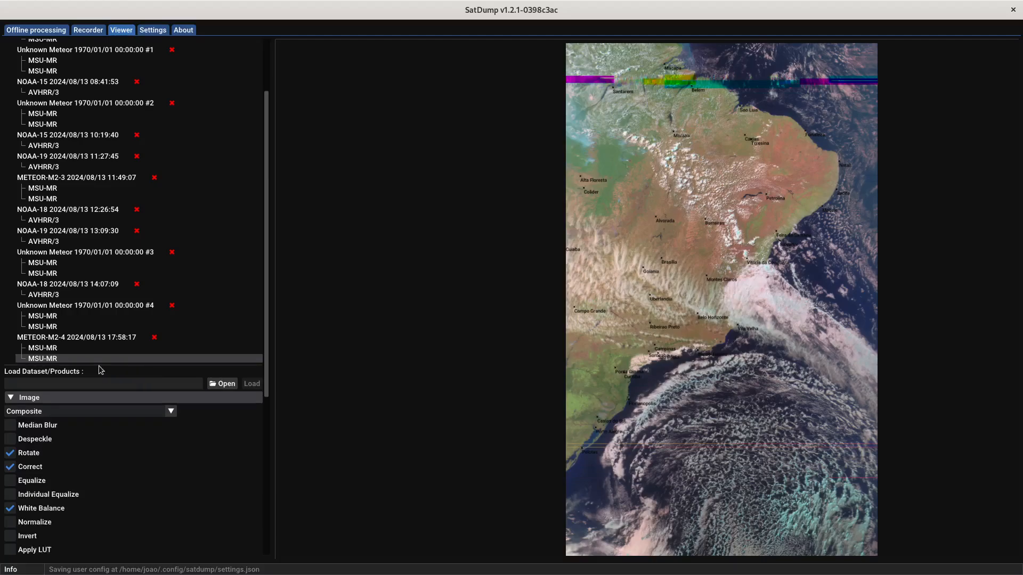
{"action": "left_click", "coordinate": [47, 349]}
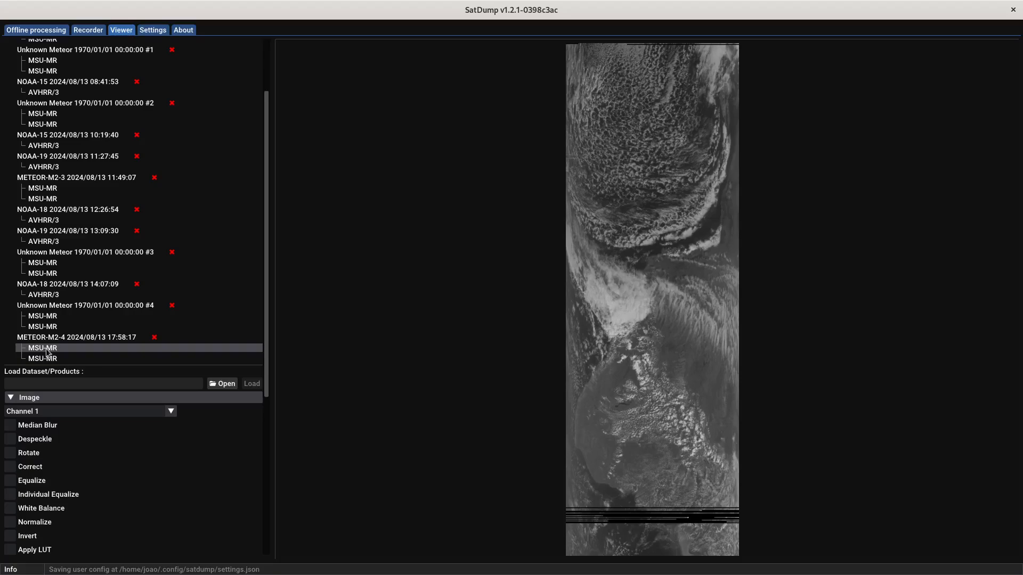
{"action": "scroll", "coordinate": [64, 351], "scroll_direction": "up", "scroll_amount": 2}
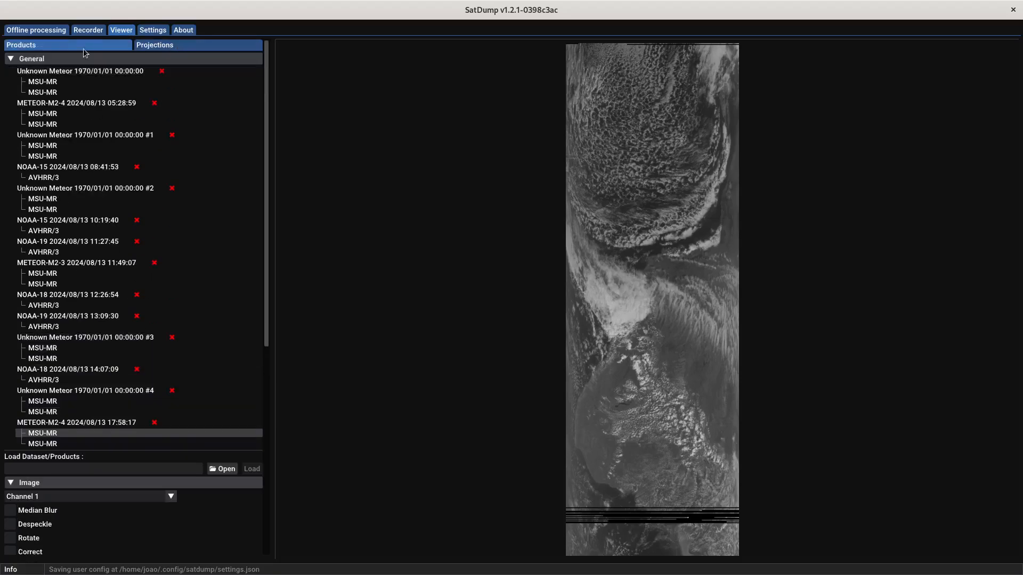
Step: Disengage Autotrack in the recorder's Tracking Configuration and examine the METEOR-M2 3 live pipeline options, including Fill Missing Data and Use RS Check
{"action": "left_click", "coordinate": [87, 30]}
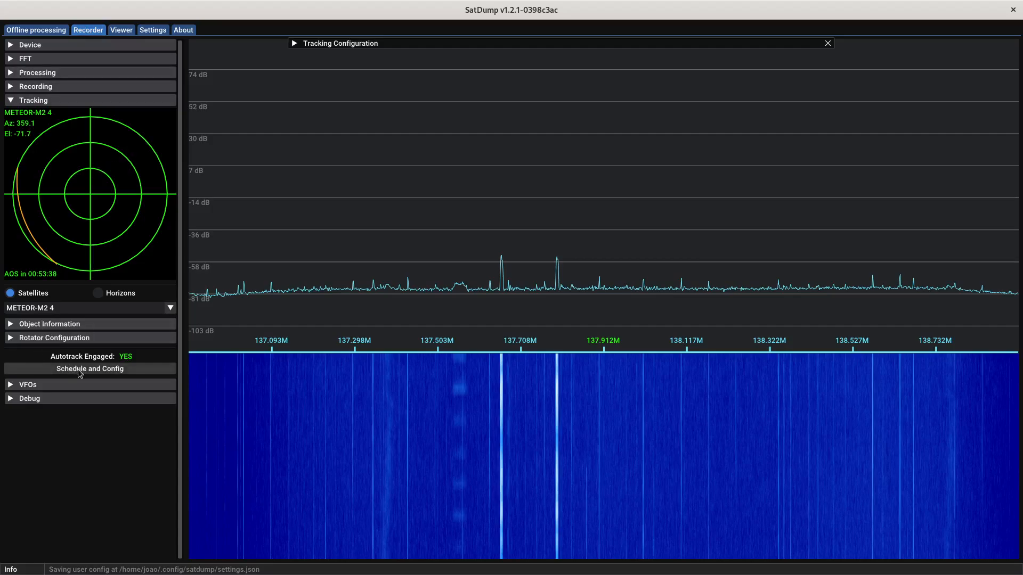
{"action": "left_click", "coordinate": [293, 43]}
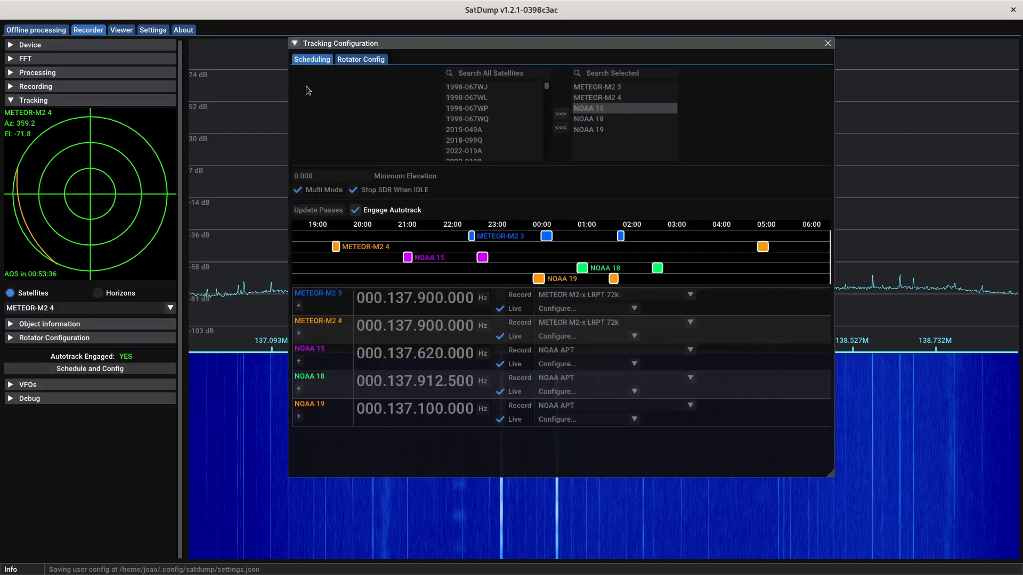
{"action": "left_click", "coordinate": [356, 210]}
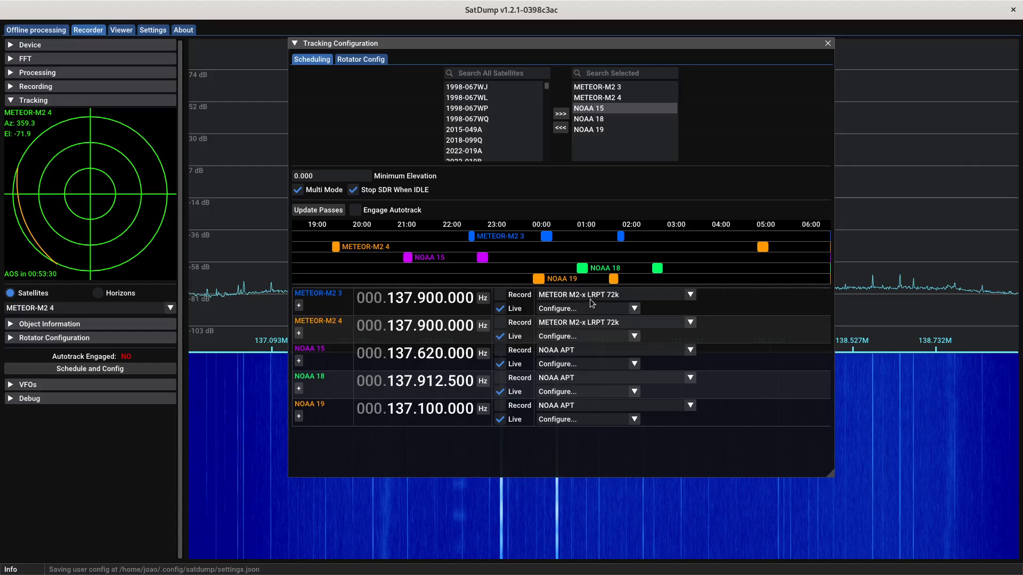
{"action": "left_click", "coordinate": [634, 309]}
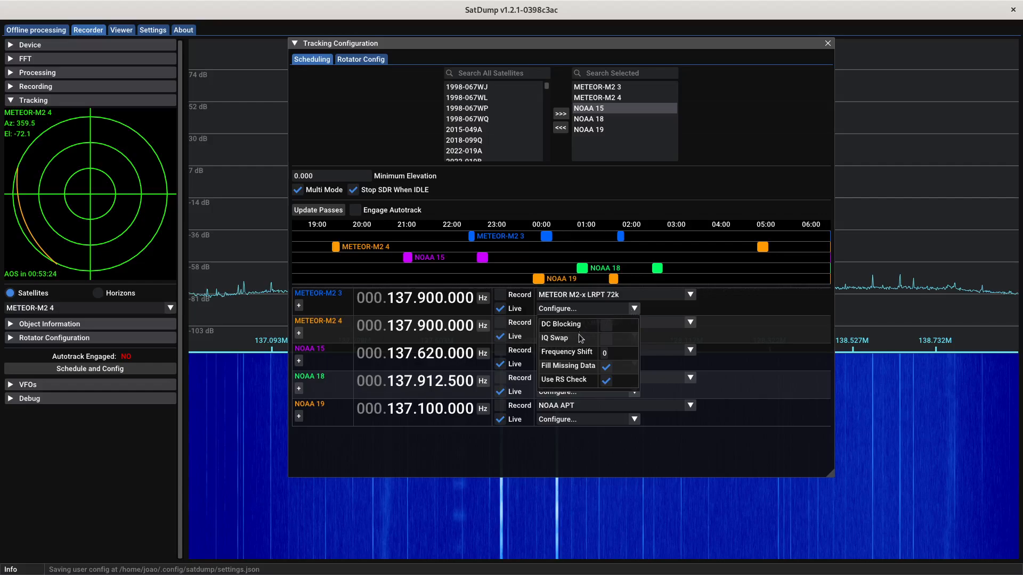
{"action": "mouse_move", "coordinate": [555, 370]}
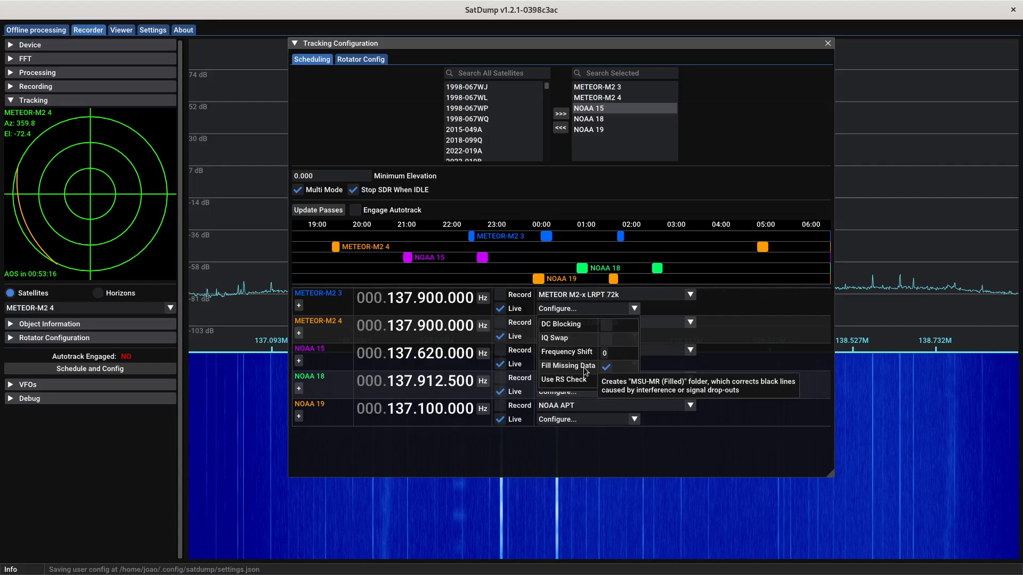
{"action": "left_click", "coordinate": [606, 378]}
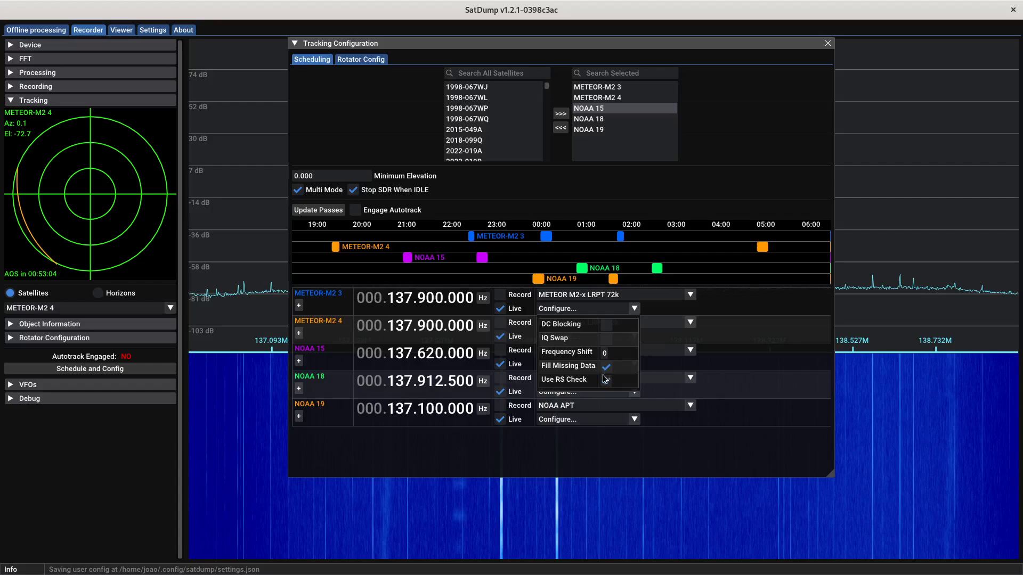
{"action": "mouse_move", "coordinate": [593, 379]}
{"action": "left_click", "coordinate": [740, 304]}
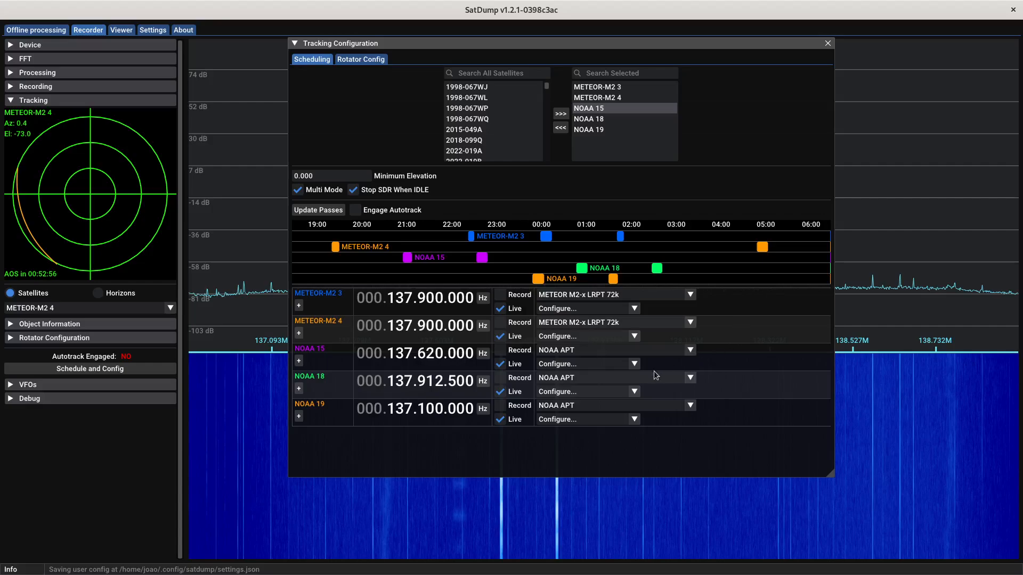
Step: Examine the NOAA 18 APT pipeline options, including Autocrop Pass, NOAA Satellite and SDR++ Noise Reduction
{"action": "left_click", "coordinate": [634, 393]}
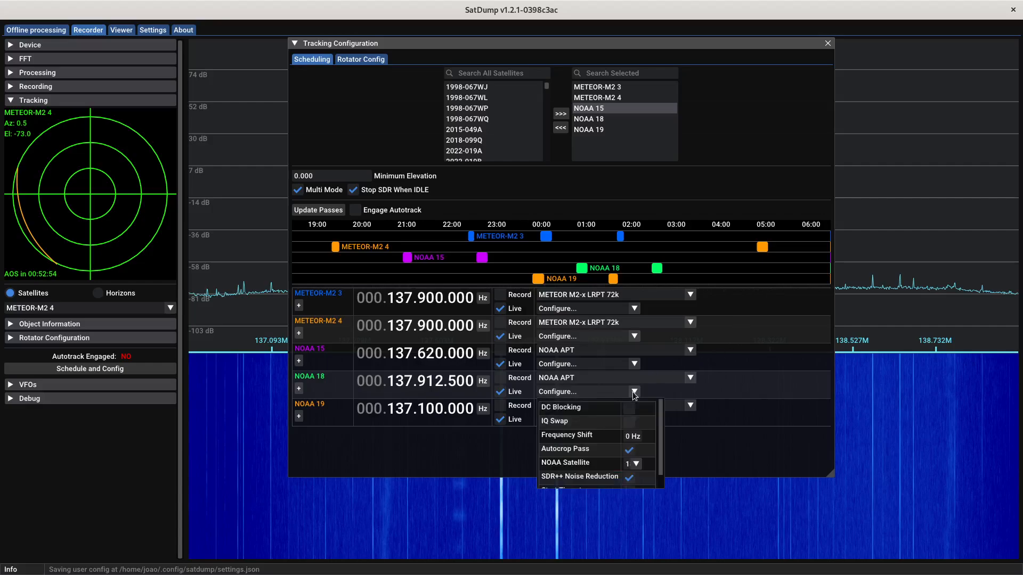
{"action": "mouse_move", "coordinate": [577, 451]}
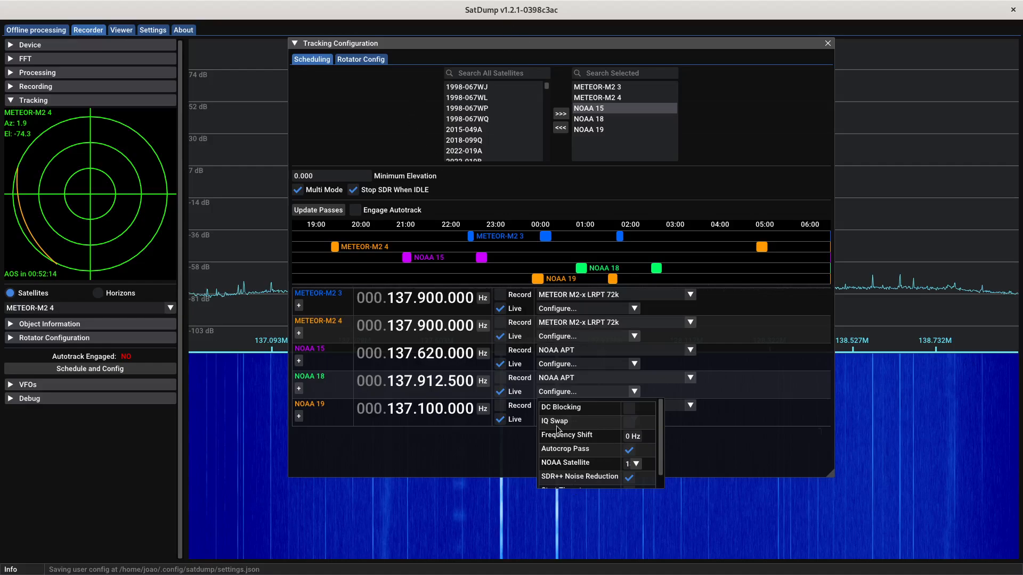
{"action": "left_click", "coordinate": [704, 458]}
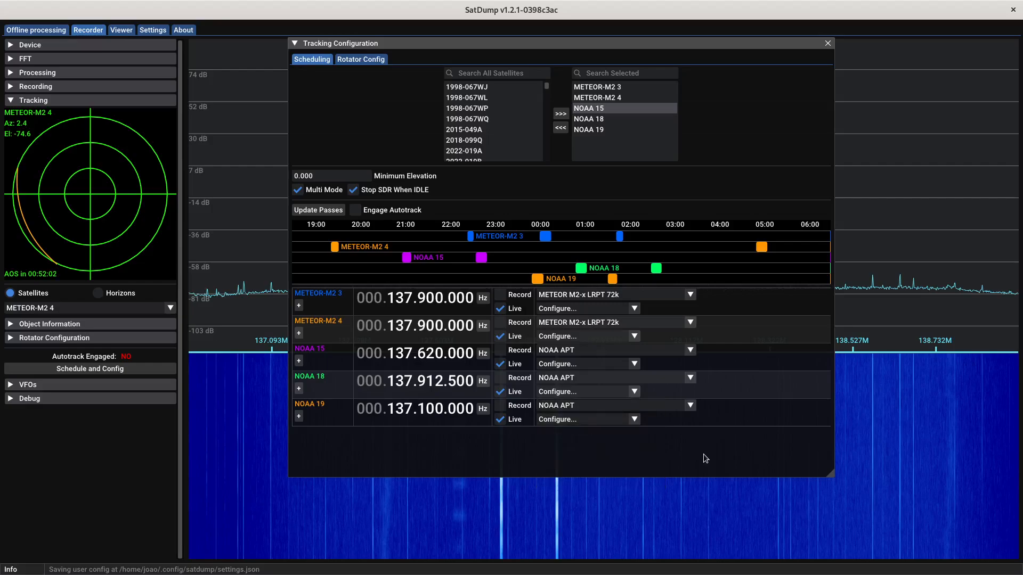
Step: Engage Autotrack again and collapse the Tracking Configuration window
{"action": "left_click", "coordinate": [294, 44]}
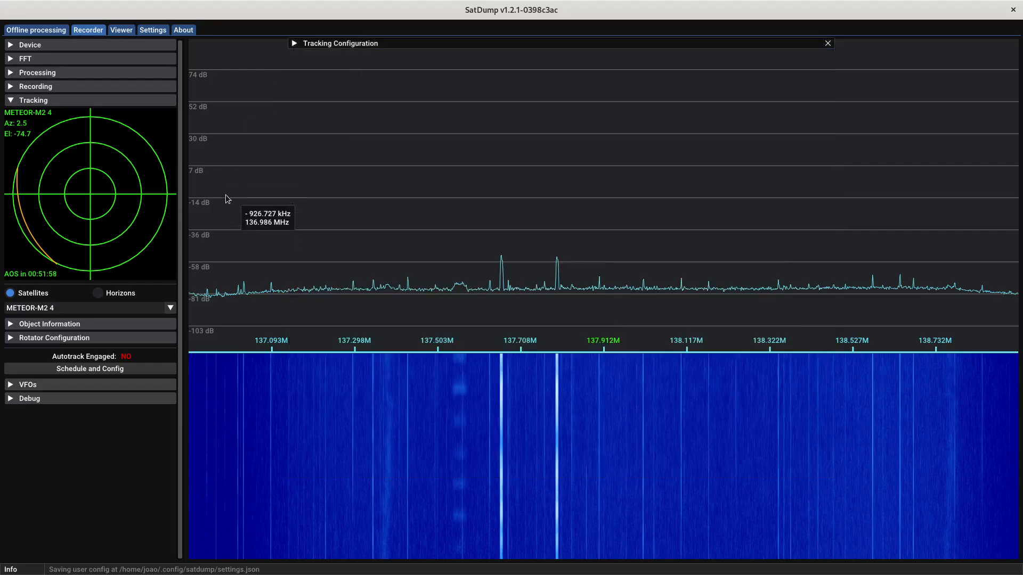
{"action": "left_click", "coordinate": [294, 43]}
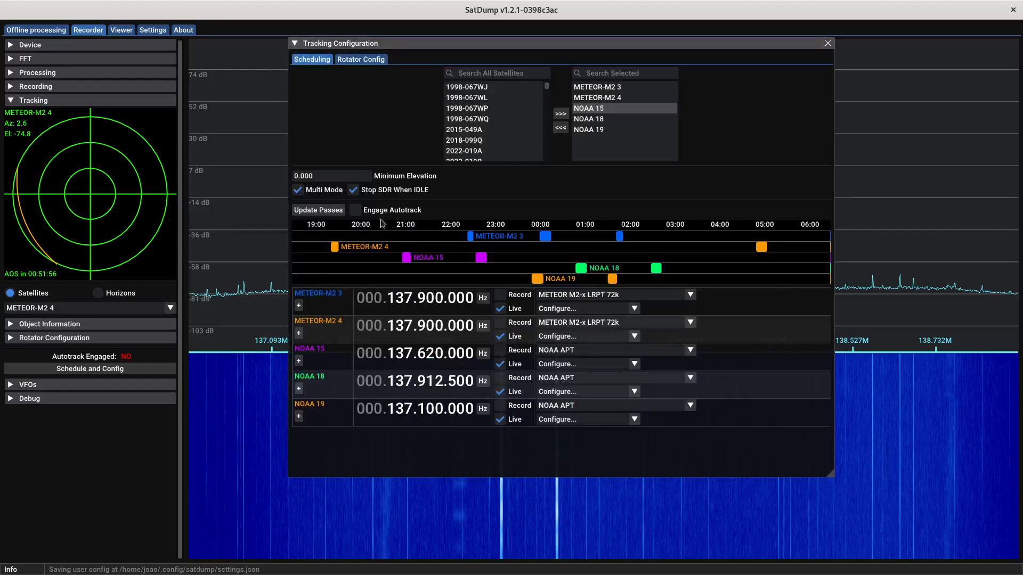
{"action": "left_click", "coordinate": [355, 210]}
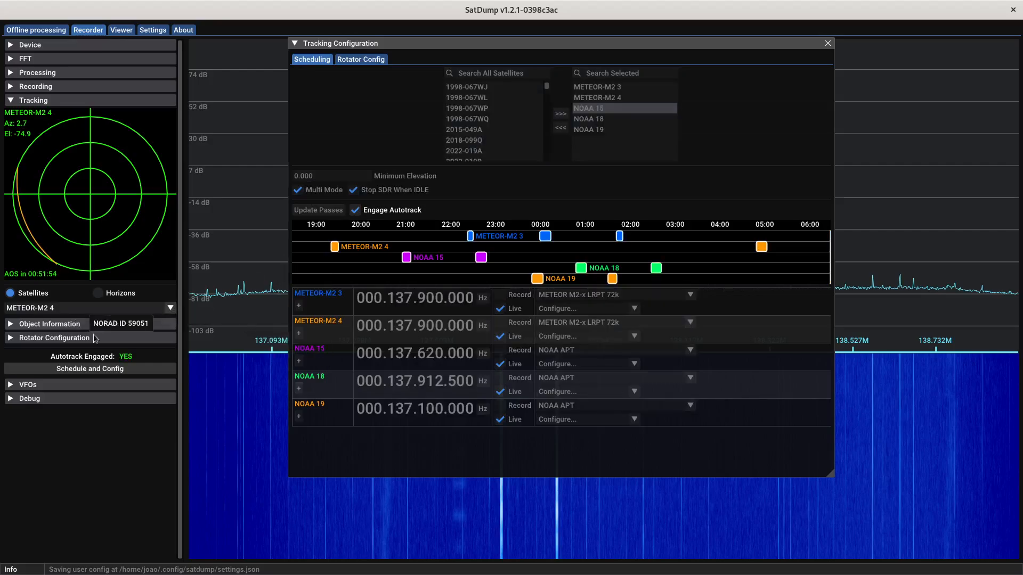
{"action": "left_click", "coordinate": [297, 40]}
Step: Compare the two MSU-MR products of METEOR-M2-4 2024/08/13 17:58:17 in the Viewer, ending on the first one
{"action": "left_click", "coordinate": [123, 30]}
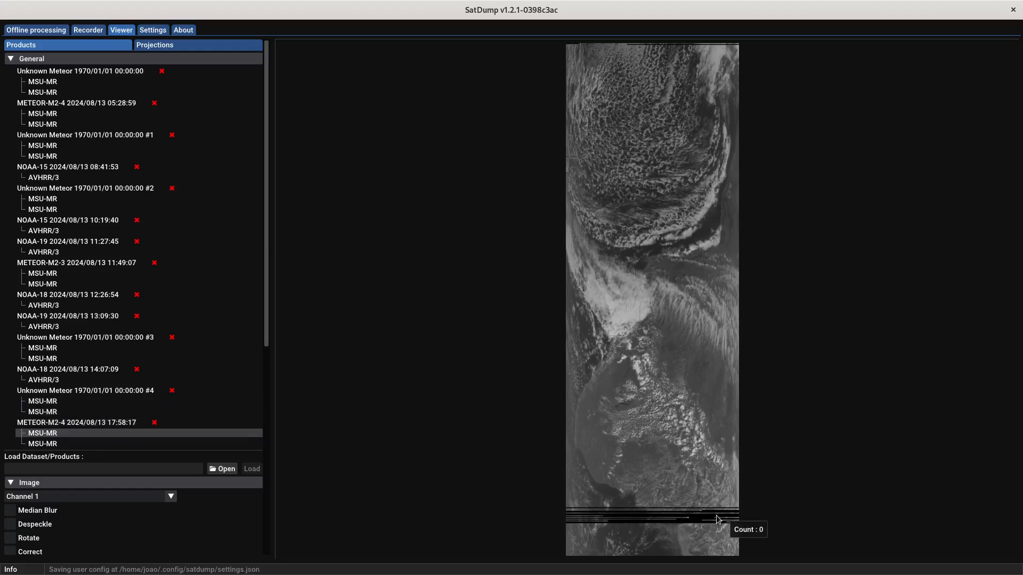
{"action": "left_click", "coordinate": [50, 445]}
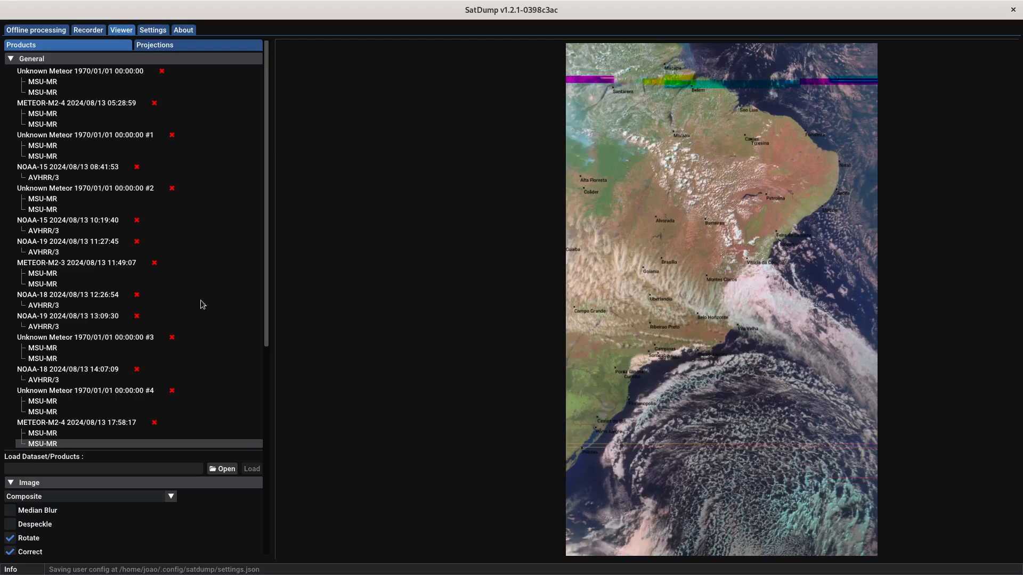
{"action": "left_click", "coordinate": [50, 434]}
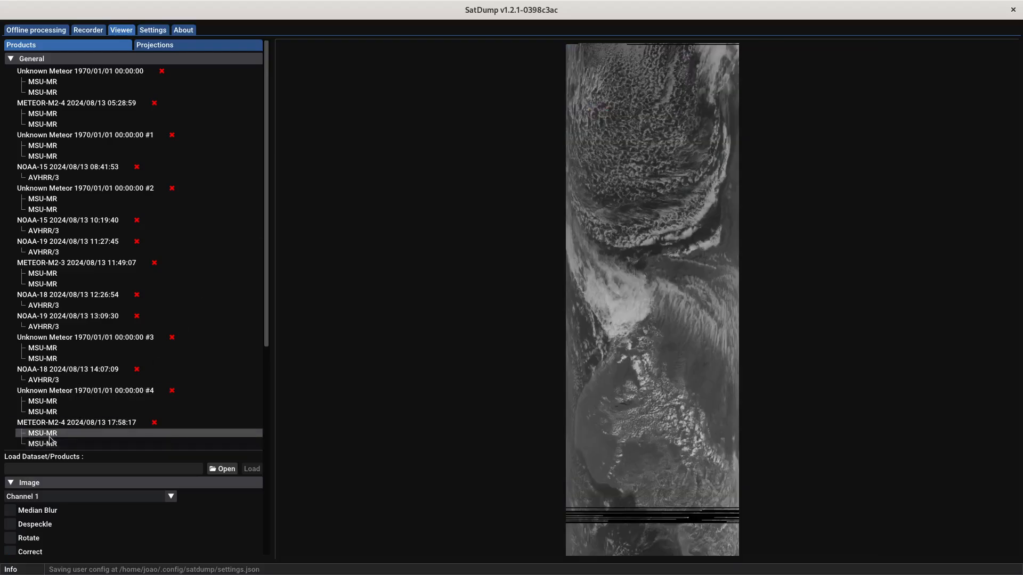
Step: Enable Rotate and Correct for the Channel 1 image of the METEOR-M2-4 pass
{"action": "scroll", "coordinate": [166, 392], "scroll_direction": "down", "scroll_amount": 2}
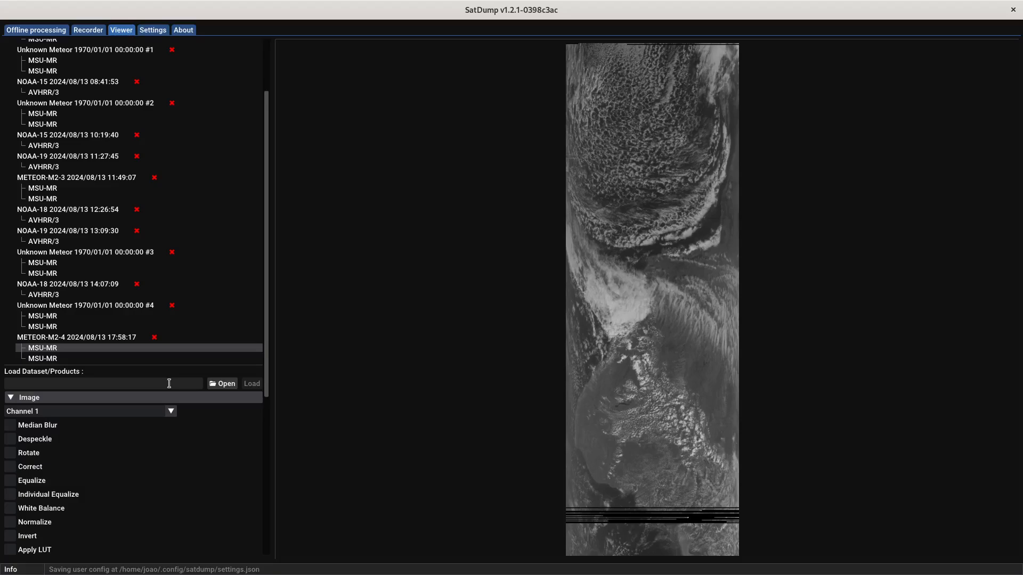
{"action": "scroll", "coordinate": [169, 384], "scroll_direction": "down", "scroll_amount": 2}
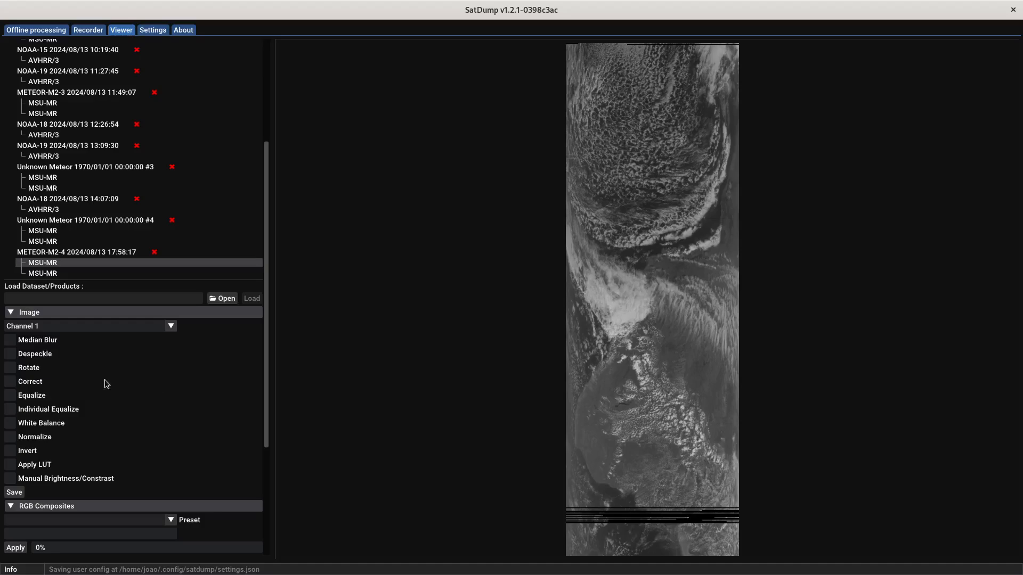
{"action": "left_click", "coordinate": [10, 369]}
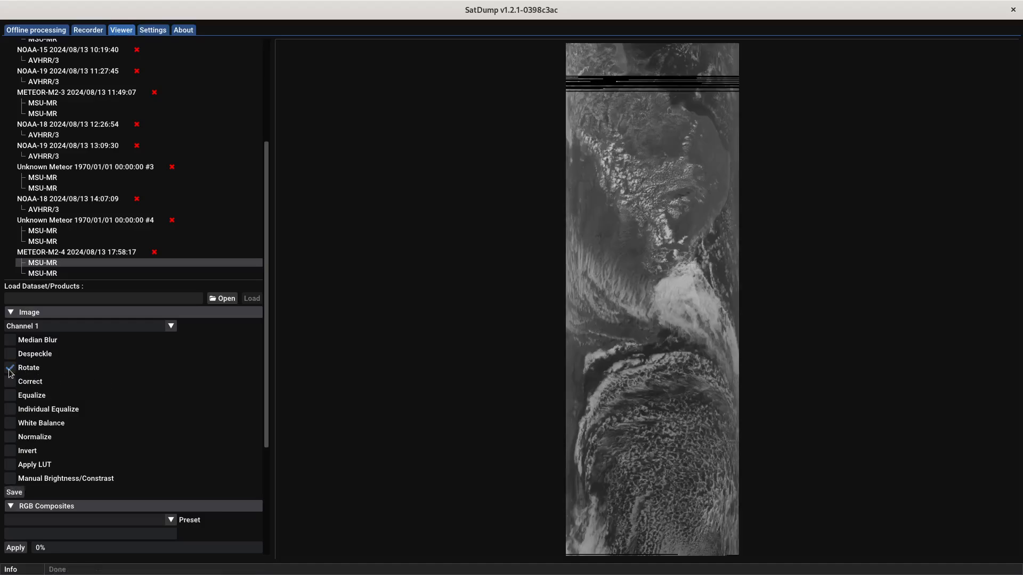
{"action": "left_click", "coordinate": [10, 382]}
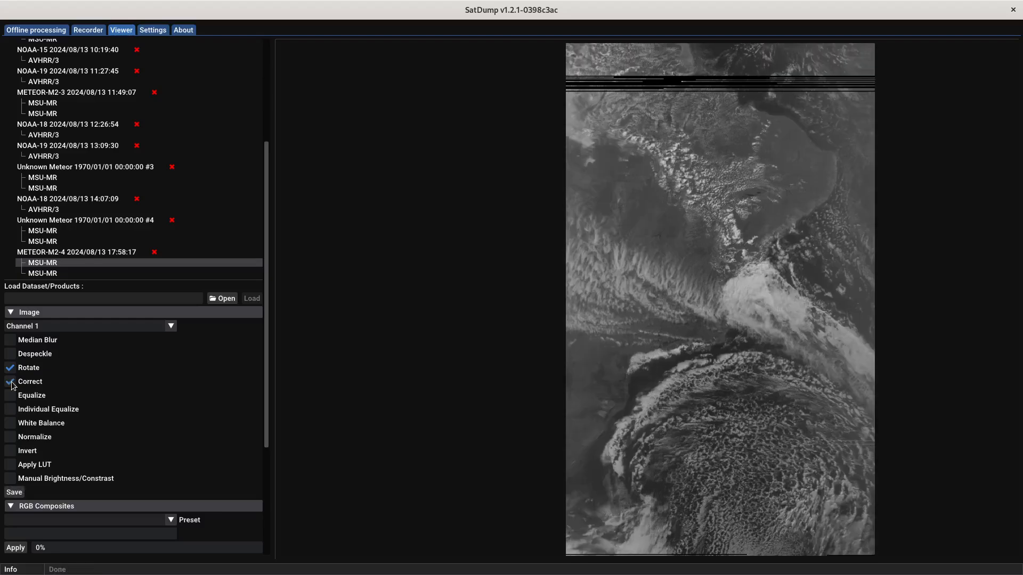
Step: View the pass image in Channel 2 and Channel 3, and return to Channel 1
{"action": "scroll", "coordinate": [143, 408], "scroll_direction": "down", "scroll_amount": 3}
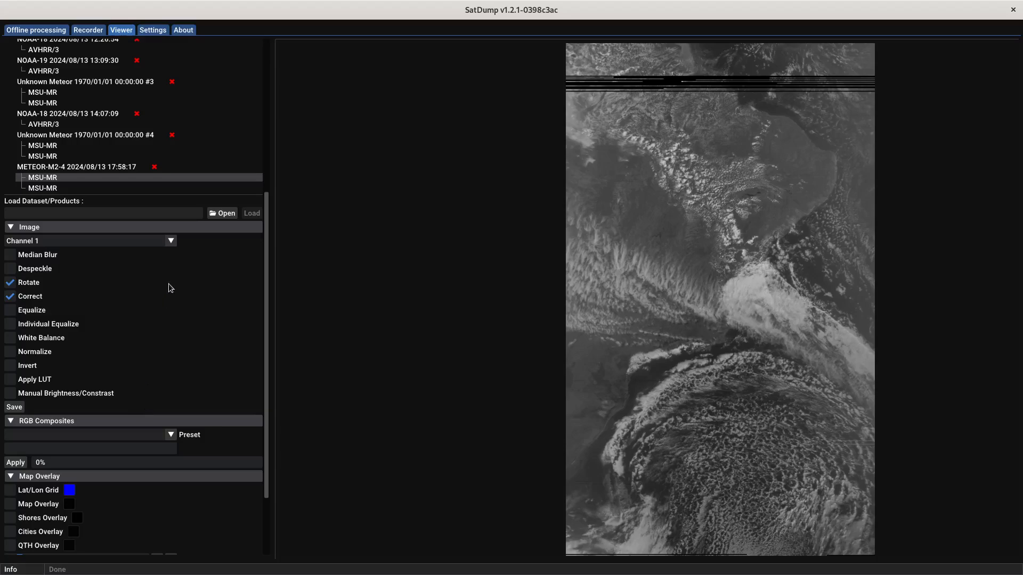
{"action": "left_click", "coordinate": [171, 243]}
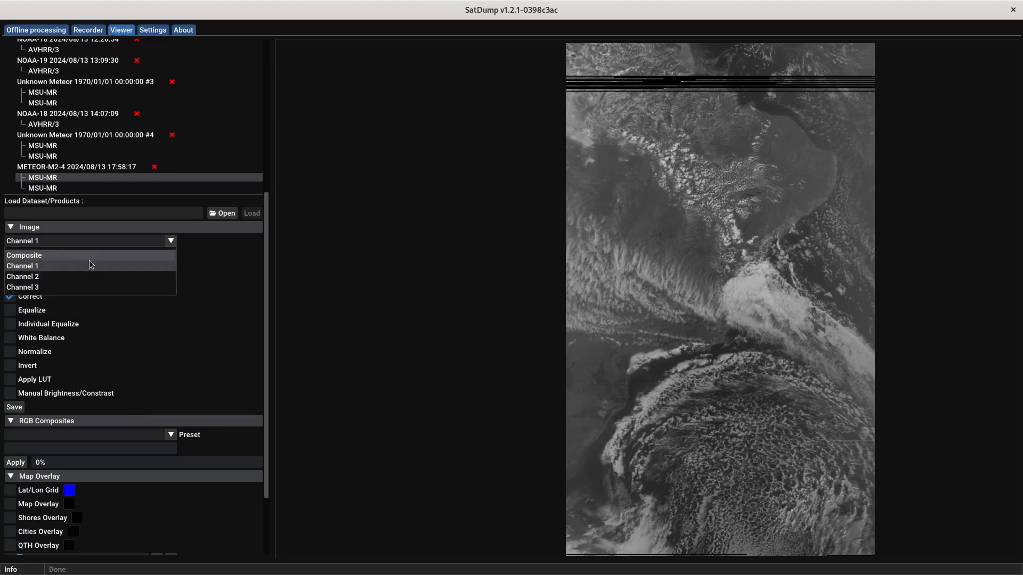
{"action": "left_click", "coordinate": [60, 275]}
{"action": "left_click", "coordinate": [170, 241]}
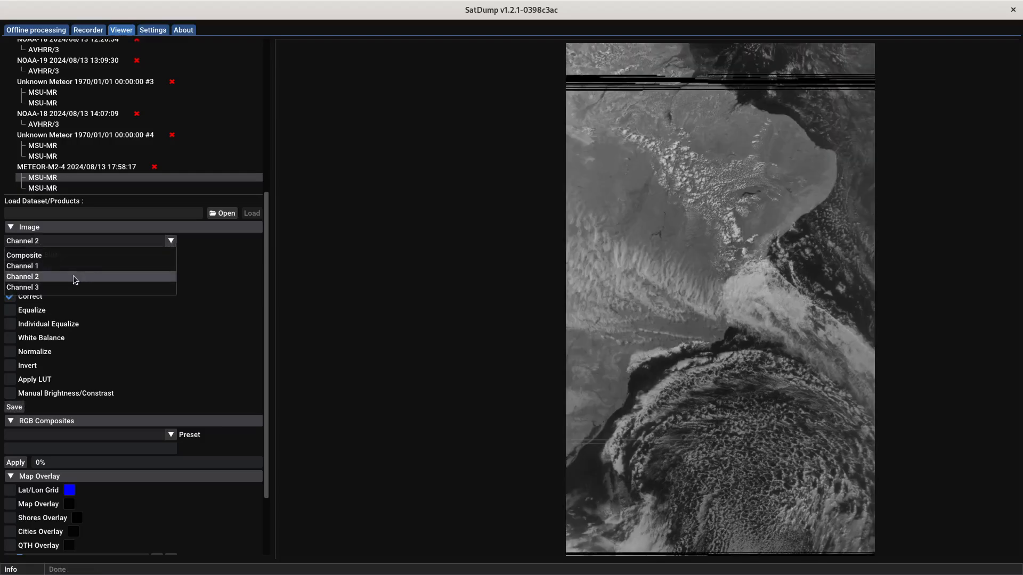
{"action": "left_click", "coordinate": [64, 288]}
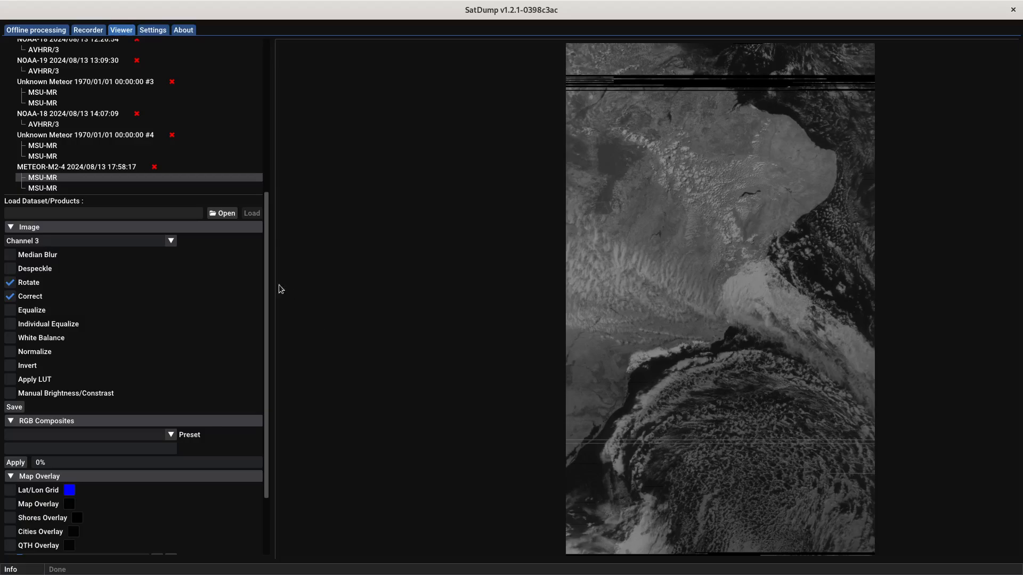
{"action": "left_click", "coordinate": [171, 241]}
{"action": "left_click", "coordinate": [113, 268]}
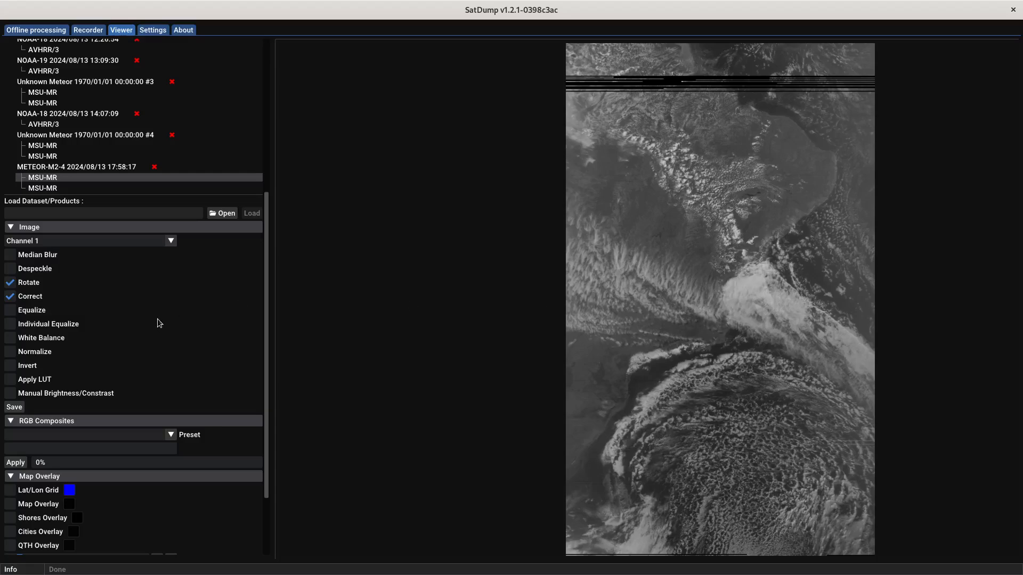
Step: Generate an RGB composite of the METEOR-M2-4 pass with the 221 preset
{"action": "scroll", "coordinate": [165, 343], "scroll_direction": "down", "scroll_amount": 2}
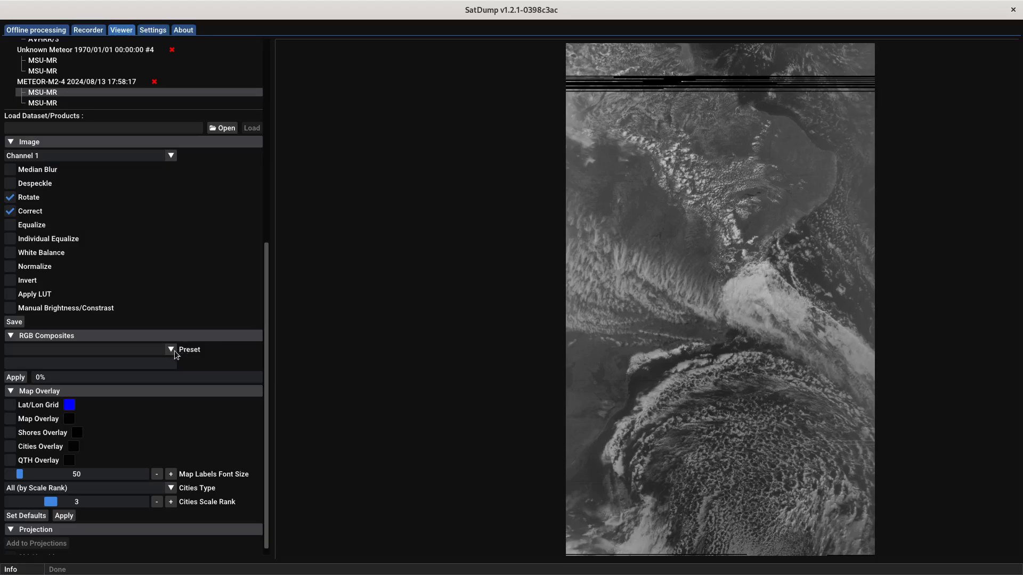
{"action": "left_click", "coordinate": [171, 351]}
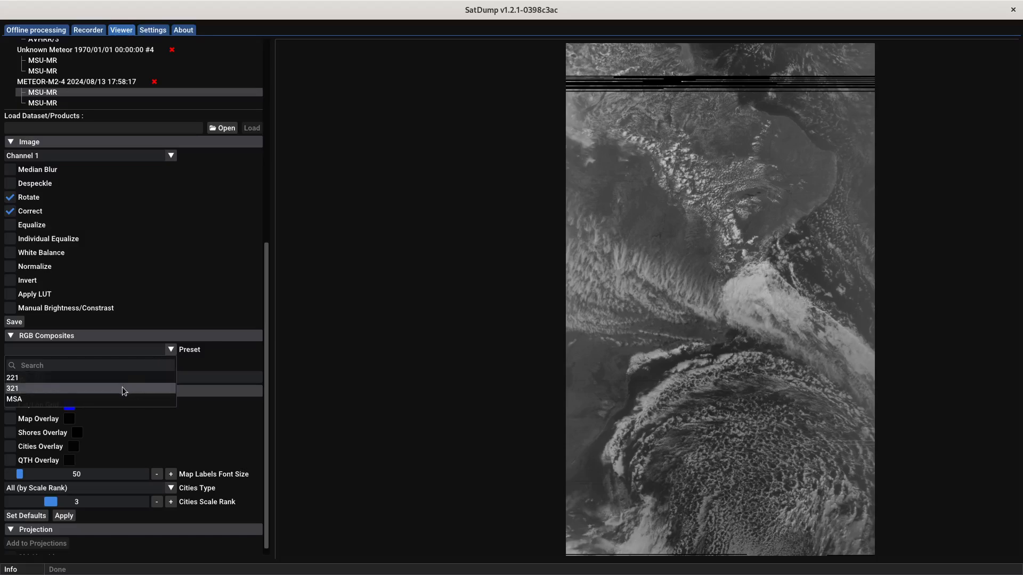
{"action": "left_click", "coordinate": [110, 379]}
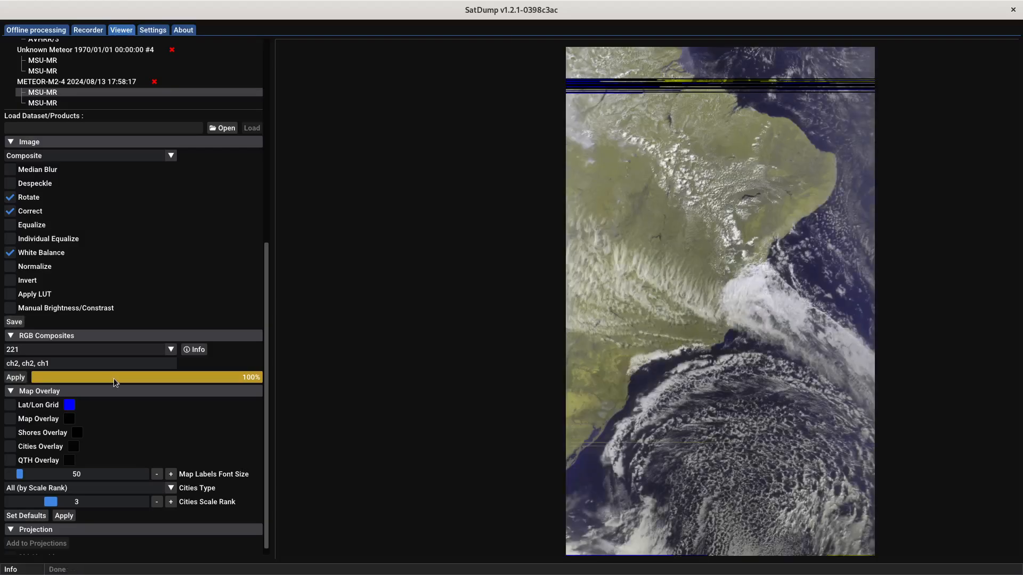
Step: Generate the 321 and MSA composites of the METEOR-M2-4 pass for comparison, ending on the 321 preset
{"action": "left_click", "coordinate": [174, 350]}
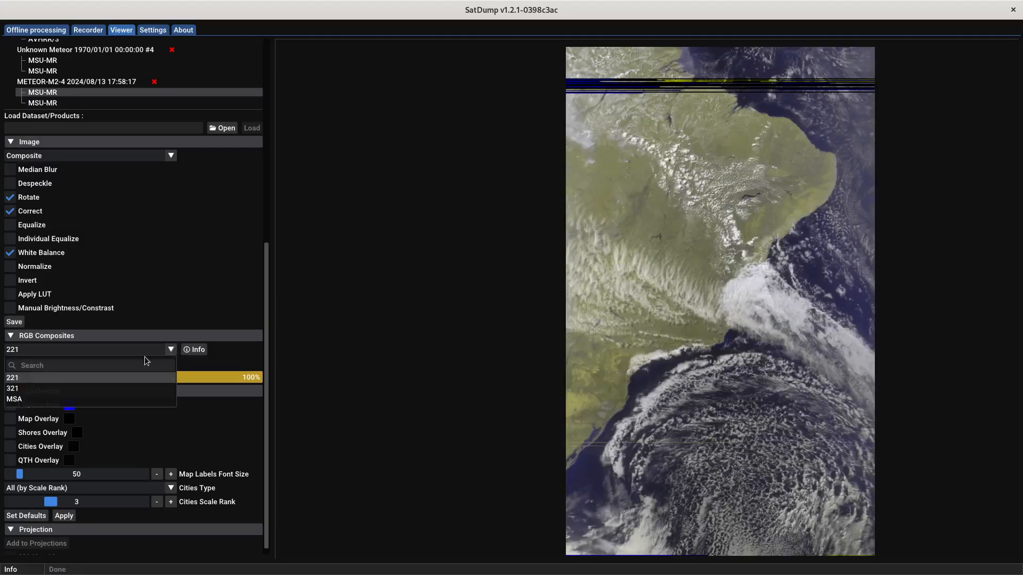
{"action": "left_click", "coordinate": [42, 390]}
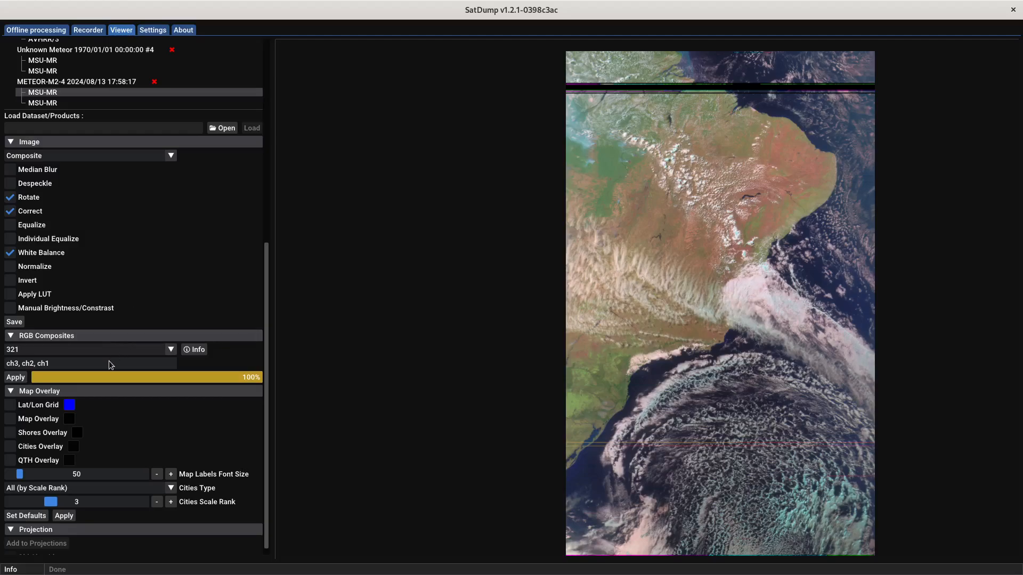
{"action": "left_click", "coordinate": [171, 350]}
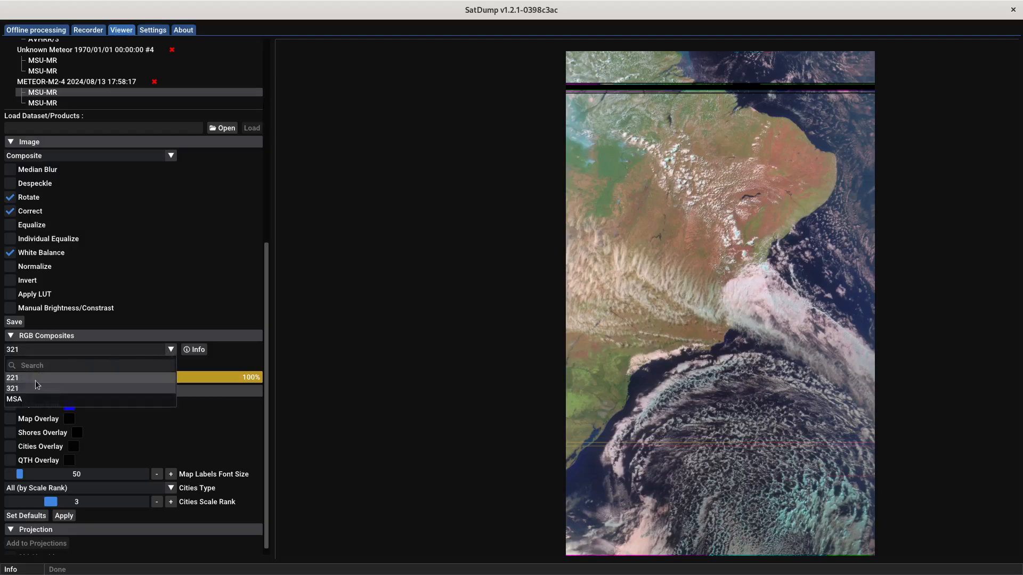
{"action": "left_click", "coordinate": [22, 400]}
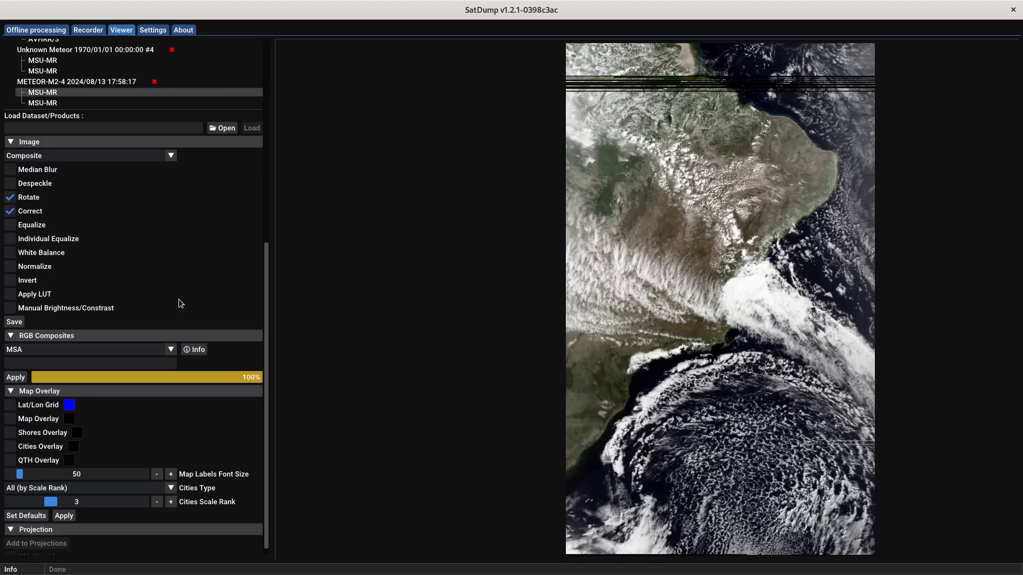
{"action": "left_click", "coordinate": [172, 349]}
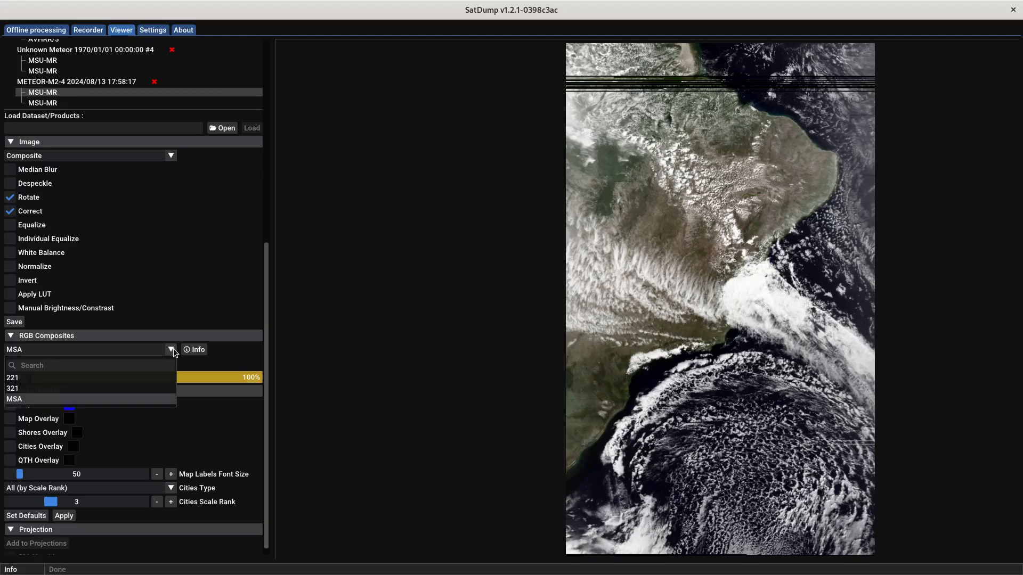
{"action": "left_click", "coordinate": [40, 387]}
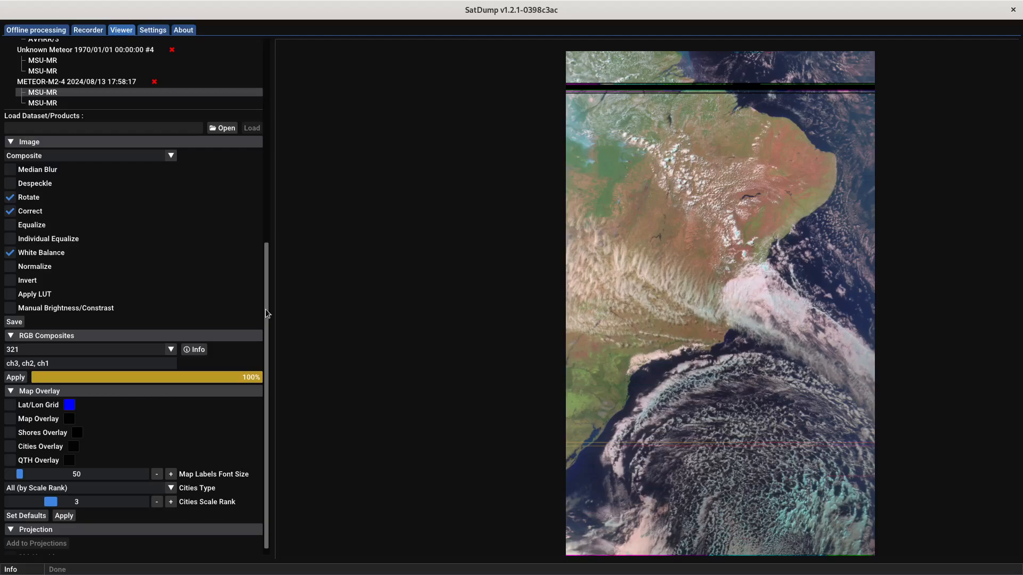
Step: Enable the Lat/Lon Grid, Map, Shores, Cities and QTH overlays, and enter QTH as the QTH label
{"action": "left_click_drag", "start_coordinate": [265, 314], "coordinate": [266, 323]}
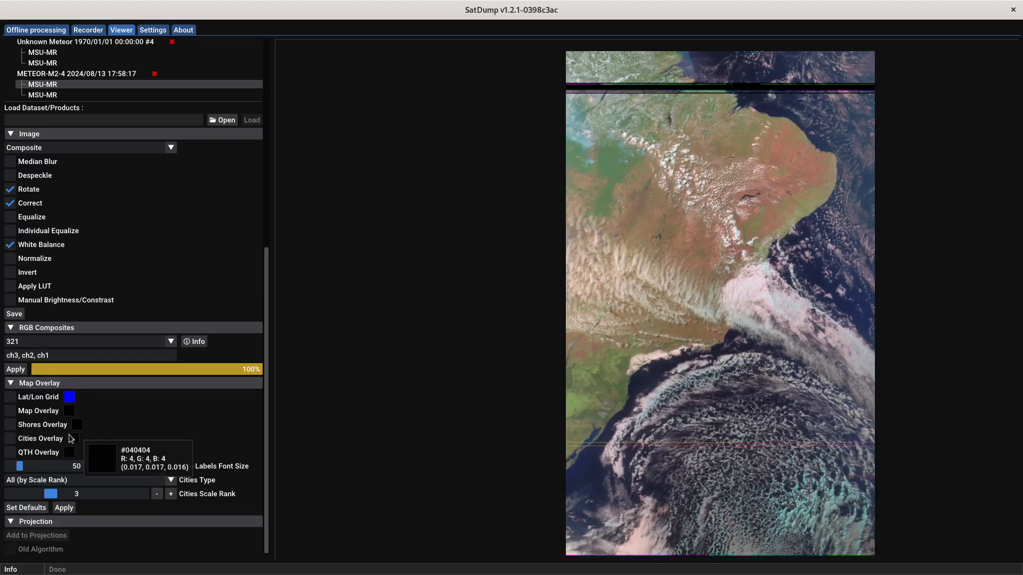
{"action": "left_click", "coordinate": [10, 411]}
{"action": "left_click", "coordinate": [11, 425]}
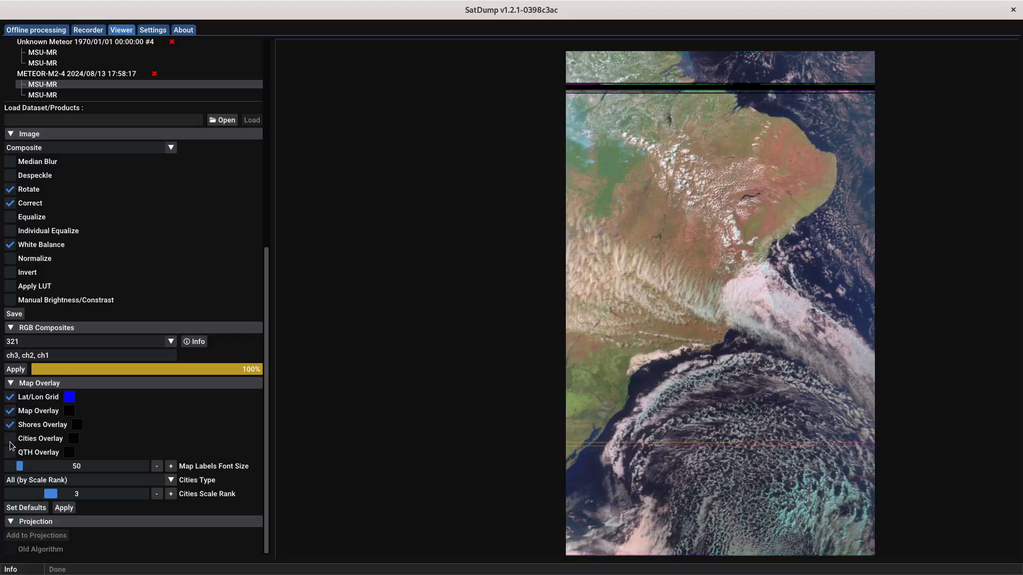
{"action": "left_click", "coordinate": [10, 441]}
{"action": "left_click", "coordinate": [10, 454]}
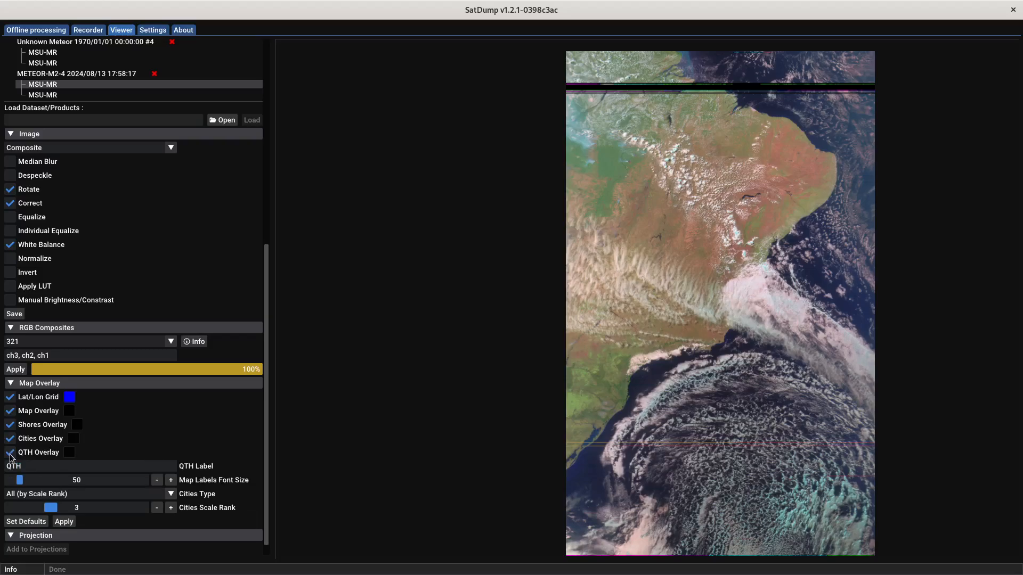
{"action": "double_click", "coordinate": [63, 466]}
{"action": "key", "text": "BackSpace"}
{"action": "type", "text": "QTH"}
Step: Disable the Lat/Lon Grid, Map, Shores and QTH overlays, keeping only the Cities Overlay enabled
{"action": "left_click", "coordinate": [10, 397]}
{"action": "left_click", "coordinate": [10, 411]}
{"action": "left_click", "coordinate": [10, 425]}
{"action": "left_click", "coordinate": [10, 452]}
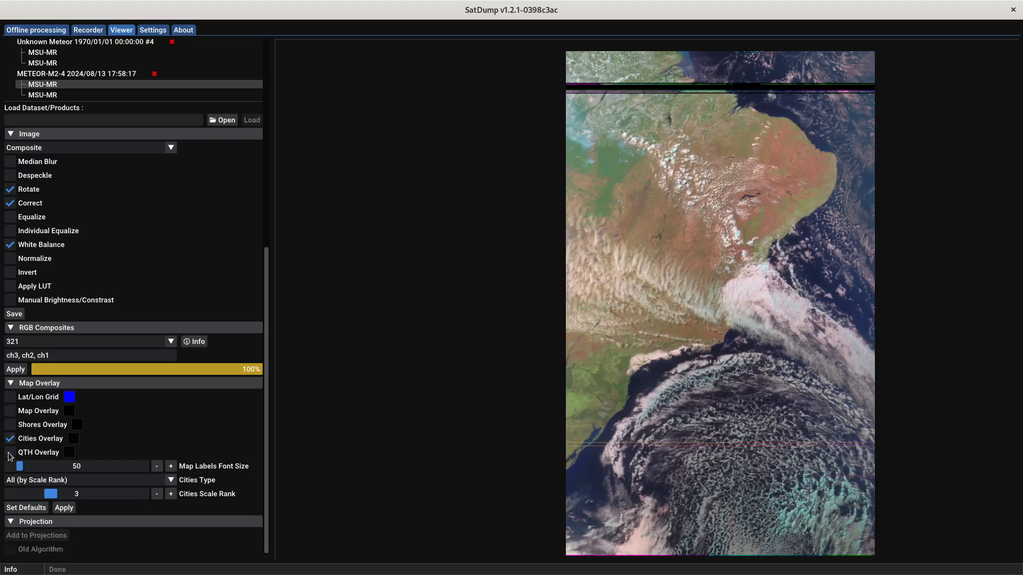
{"action": "left_click", "coordinate": [171, 481]}
{"action": "left_click", "coordinate": [171, 484]}
{"action": "left_click", "coordinate": [9, 441]}
{"action": "left_click", "coordinate": [73, 439]}
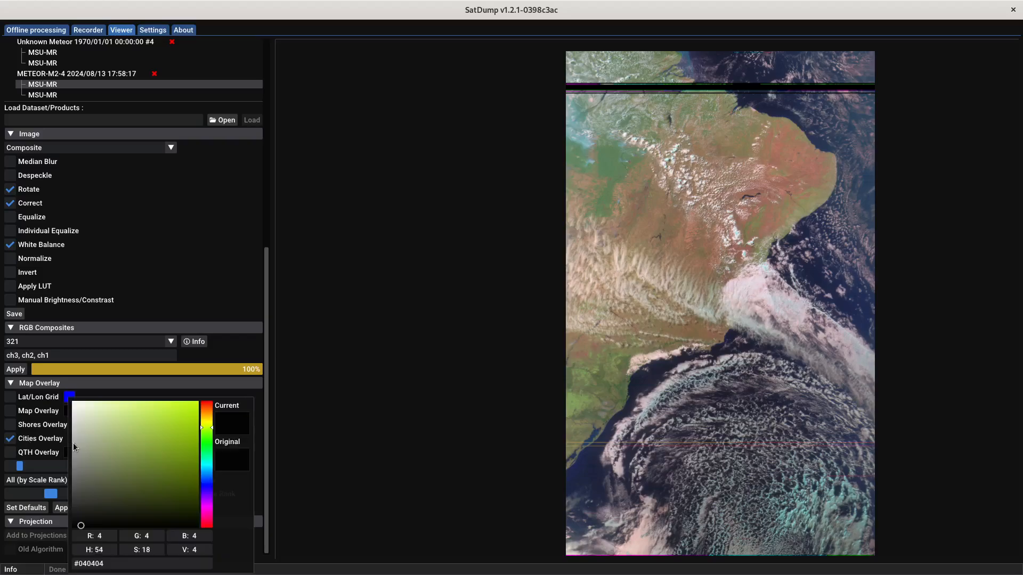
{"action": "left_click", "coordinate": [202, 328]}
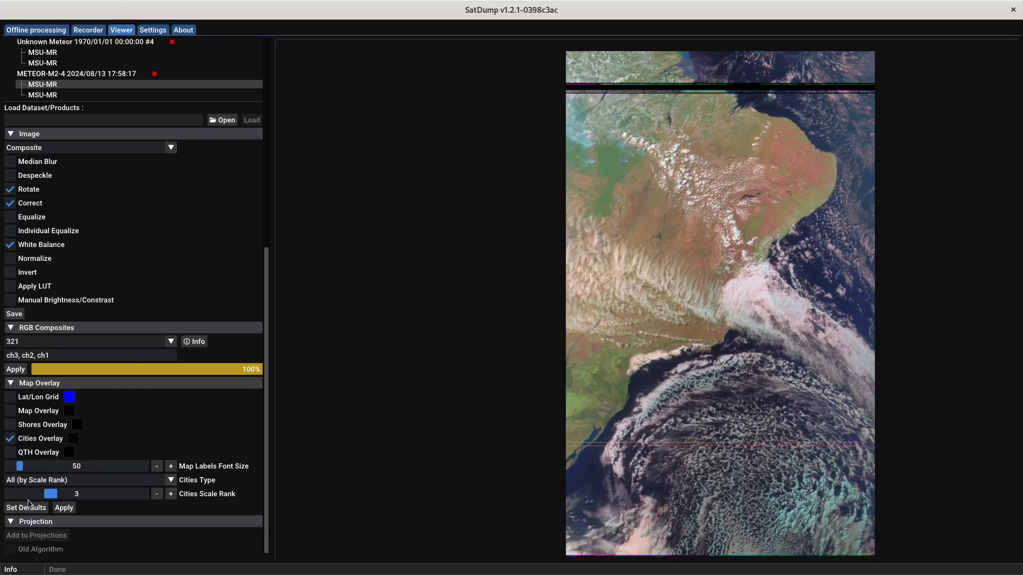
Step: Set the cities type to Capitals Only and apply the overlay to the 321 composite
{"action": "left_click", "coordinate": [171, 482]}
{"action": "left_click", "coordinate": [154, 456]}
{"action": "left_click", "coordinate": [169, 478]}
{"action": "left_click", "coordinate": [74, 493]}
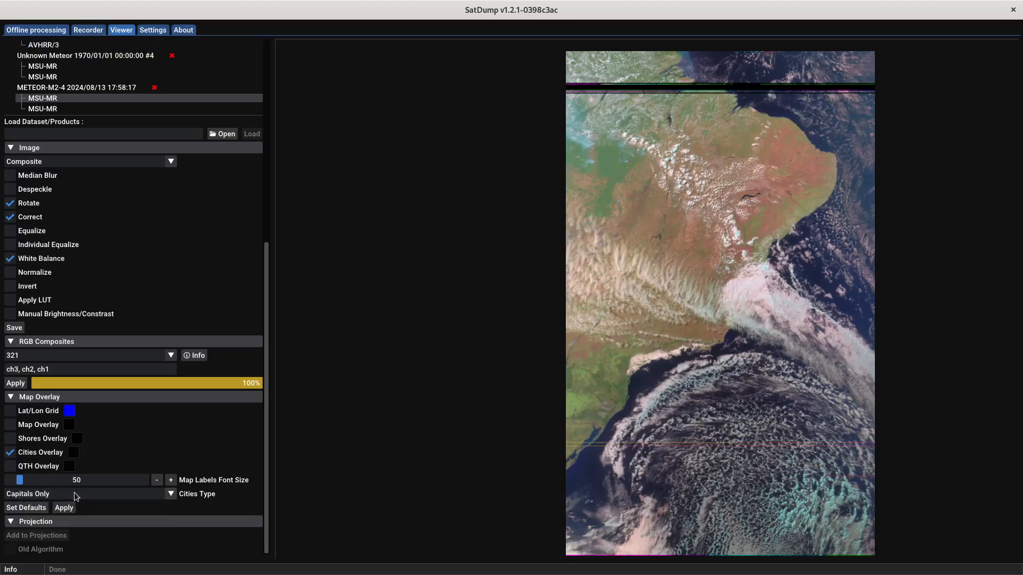
{"action": "left_click", "coordinate": [68, 512]}
Step: Set the cities type to Capitals + Regional Capitals and reapply the map overlay
{"action": "left_click", "coordinate": [175, 494]}
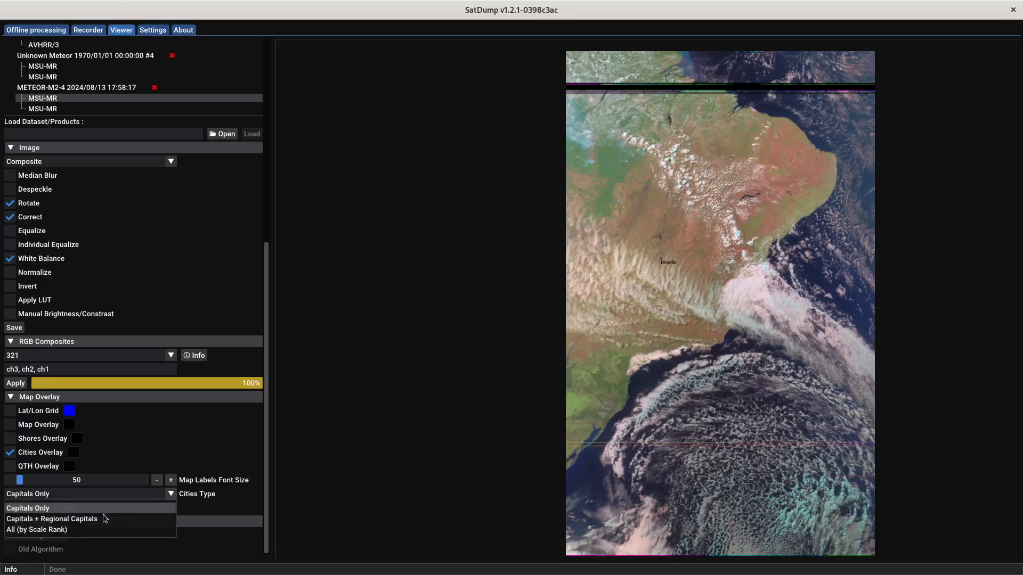
{"action": "left_click", "coordinate": [88, 520]}
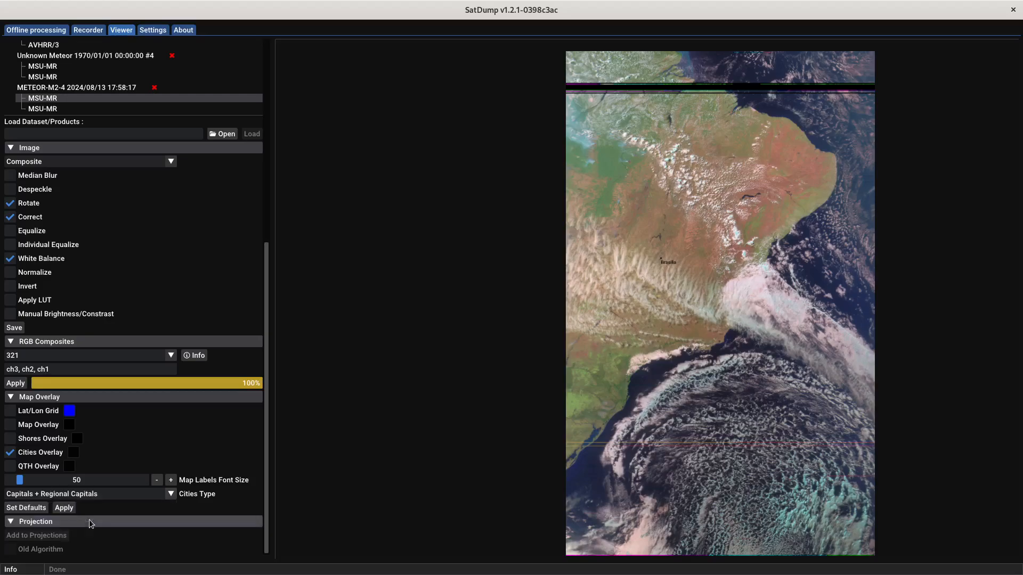
{"action": "left_click", "coordinate": [65, 508]}
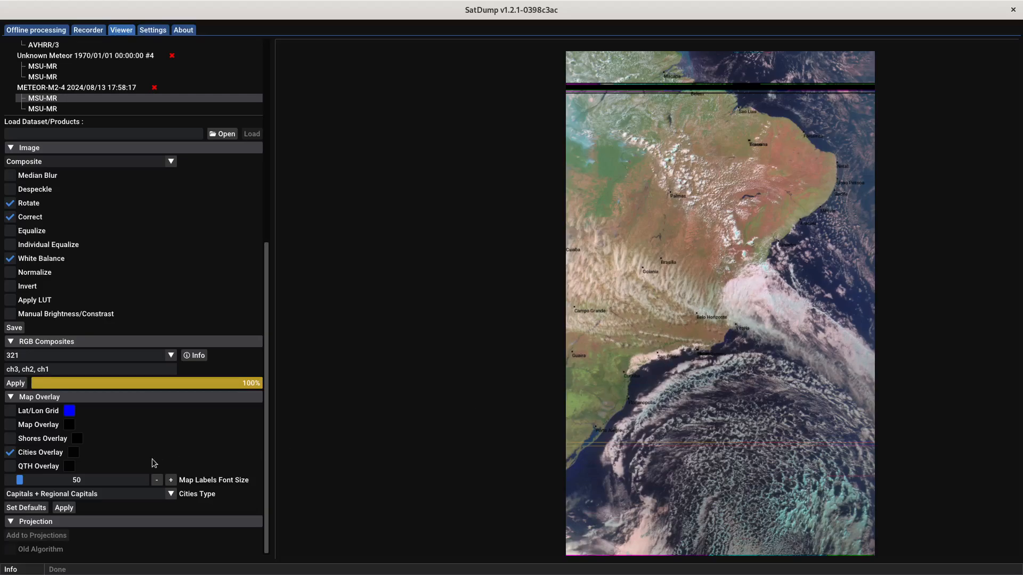
Step: Set the cities type to All (by Scale Rank), apply the overlay and examine the city labels on the image
{"action": "left_click", "coordinate": [166, 491]}
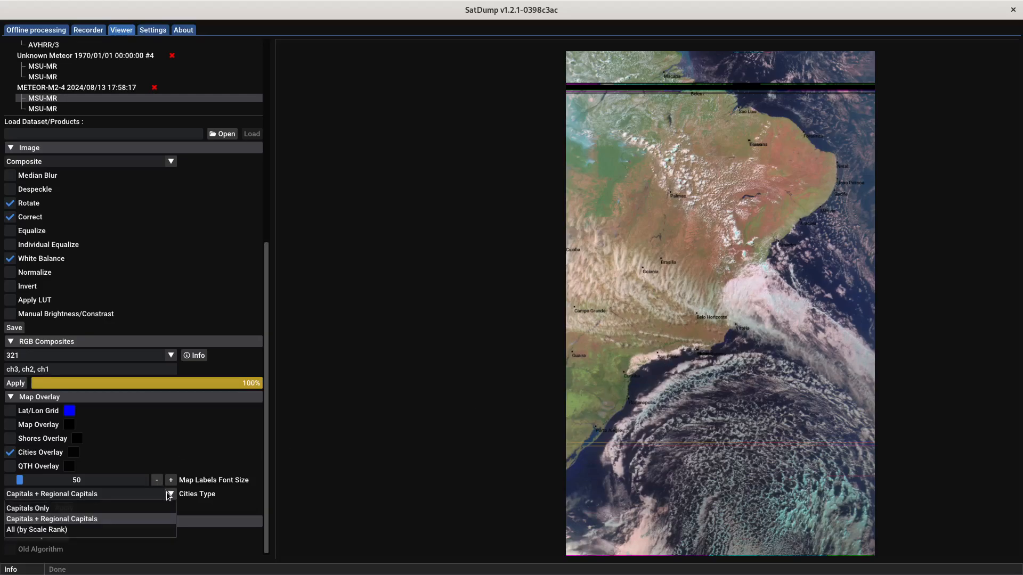
{"action": "left_click", "coordinate": [66, 528]}
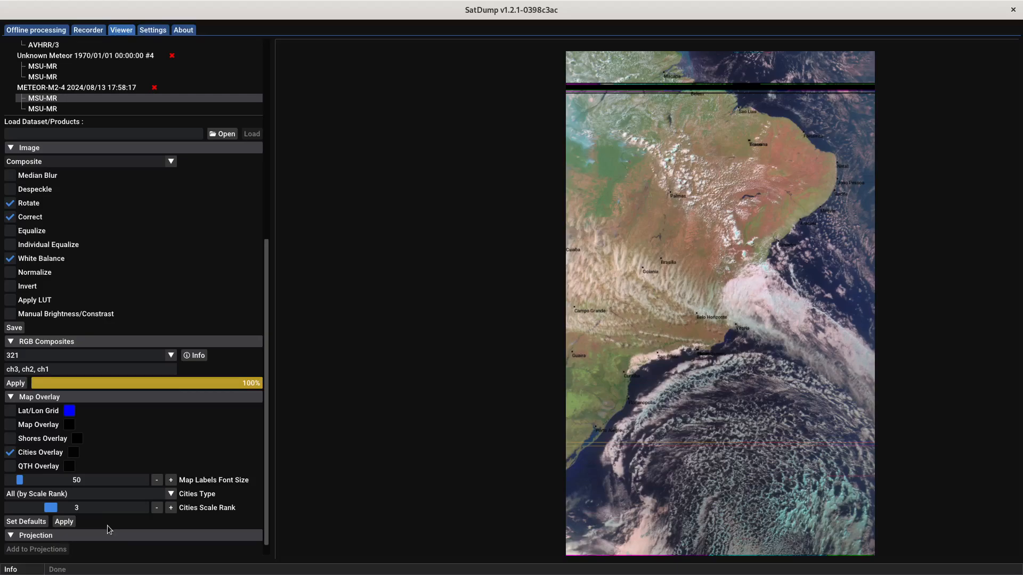
{"action": "left_click", "coordinate": [71, 523]}
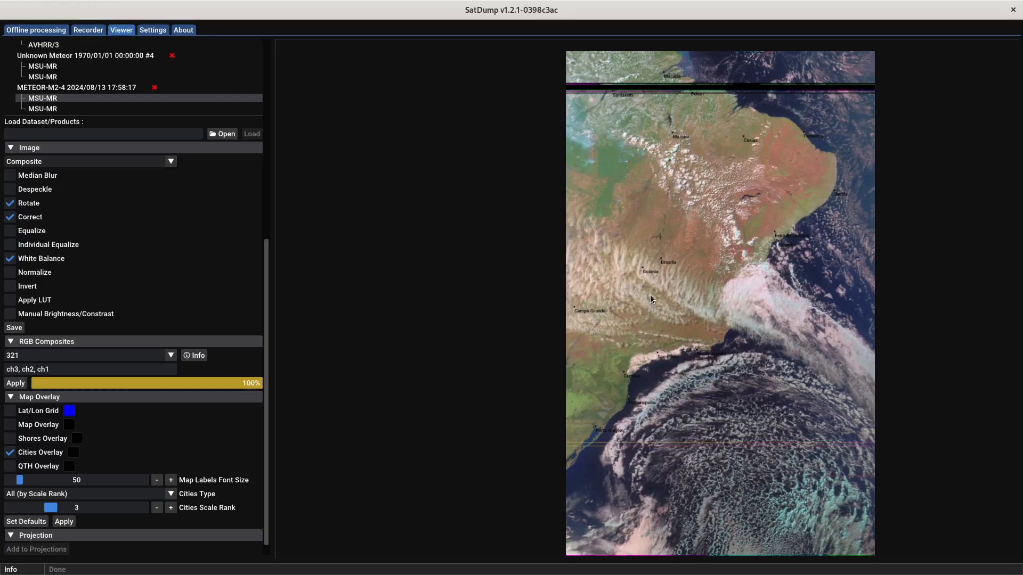
{"action": "scroll", "coordinate": [660, 268], "scroll_direction": "up", "scroll_amount": 5}
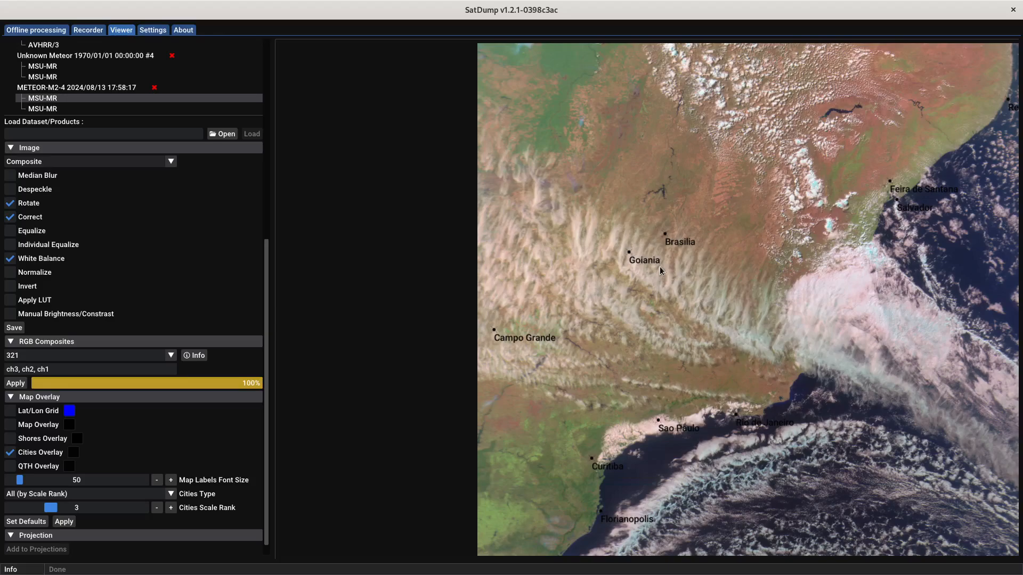
{"action": "scroll", "coordinate": [659, 267], "scroll_direction": "down", "scroll_amount": 5}
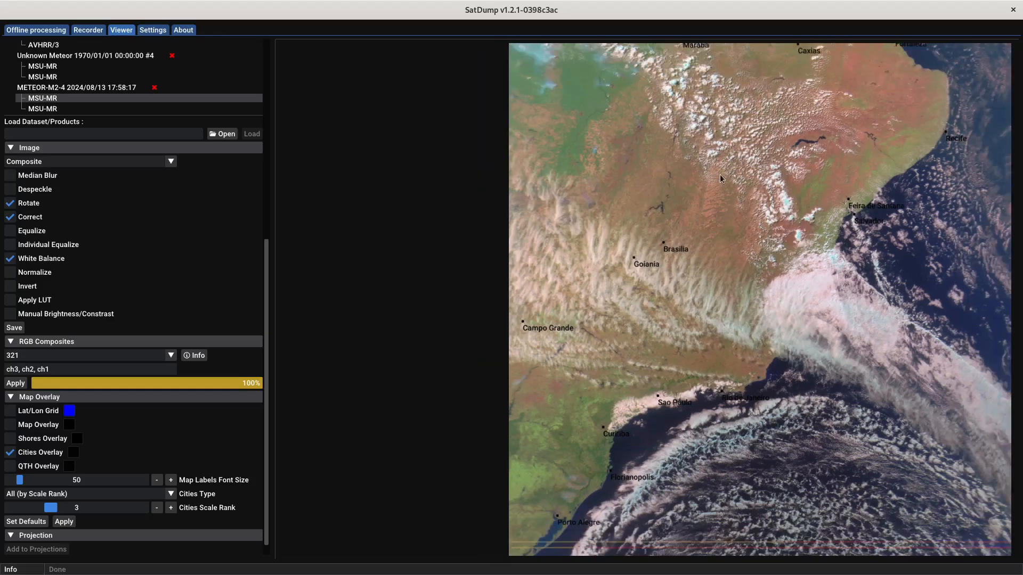
{"action": "left_click_drag", "start_coordinate": [720, 174], "coordinate": [606, 241]}
{"action": "scroll", "coordinate": [649, 338], "scroll_direction": "down", "scroll_amount": 3}
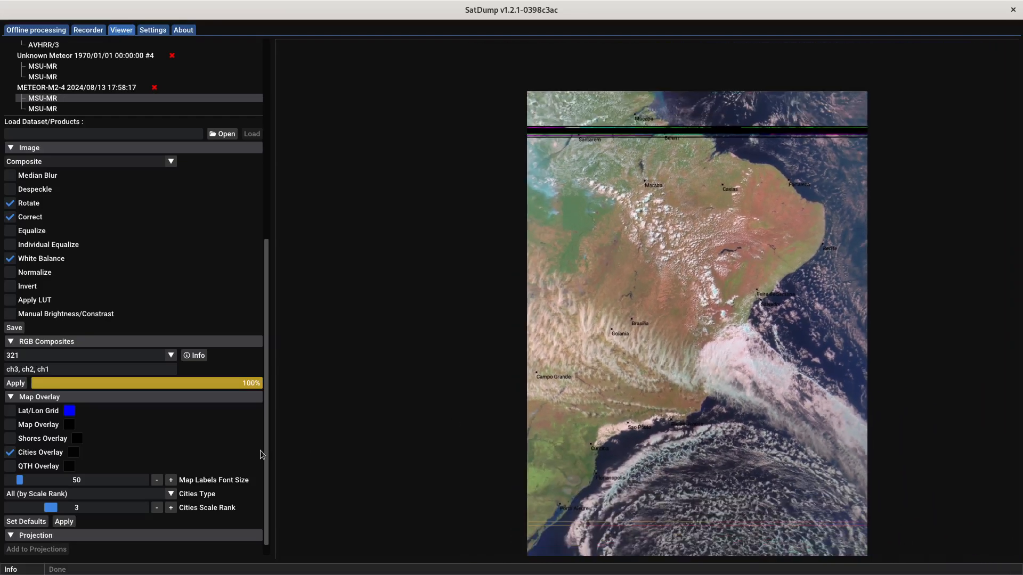
Step: Raise the Cities Scale Rank to 4, apply the overlay and check the added city labels
{"action": "left_click", "coordinate": [170, 509]}
{"action": "left_click", "coordinate": [64, 522]}
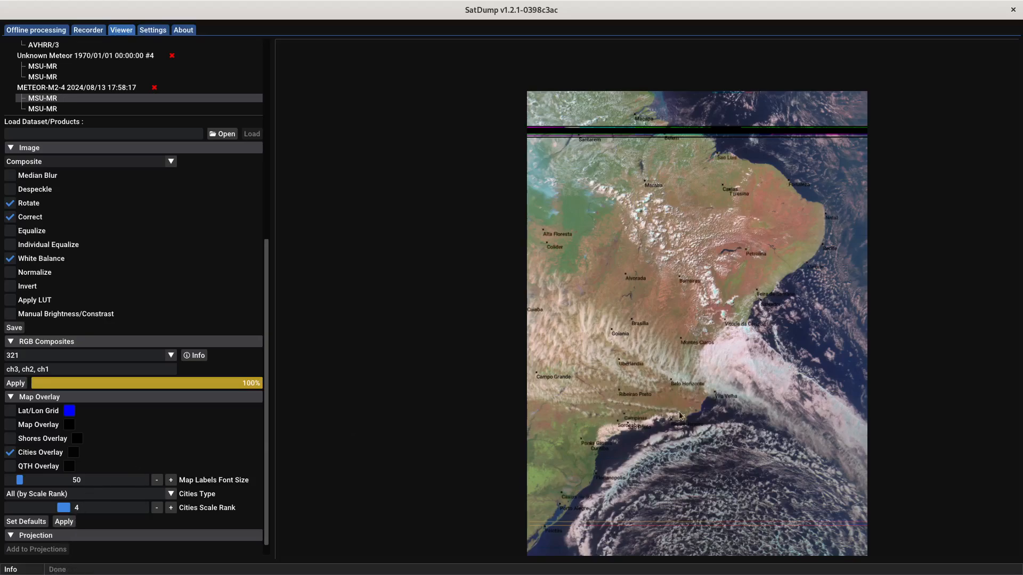
{"action": "scroll", "coordinate": [676, 408], "scroll_direction": "up", "scroll_amount": 5}
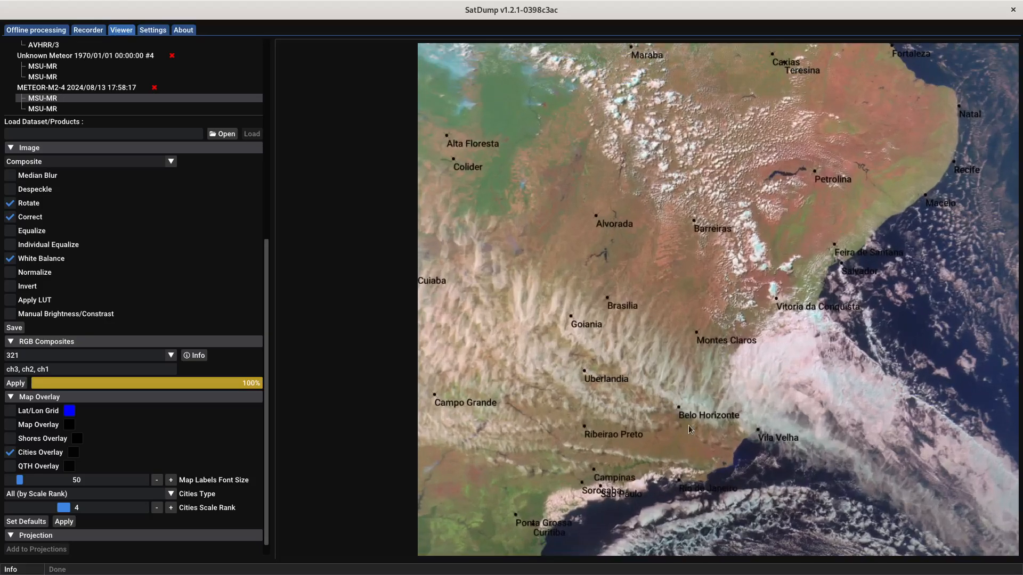
{"action": "scroll", "coordinate": [547, 307], "scroll_direction": "down", "scroll_amount": 3}
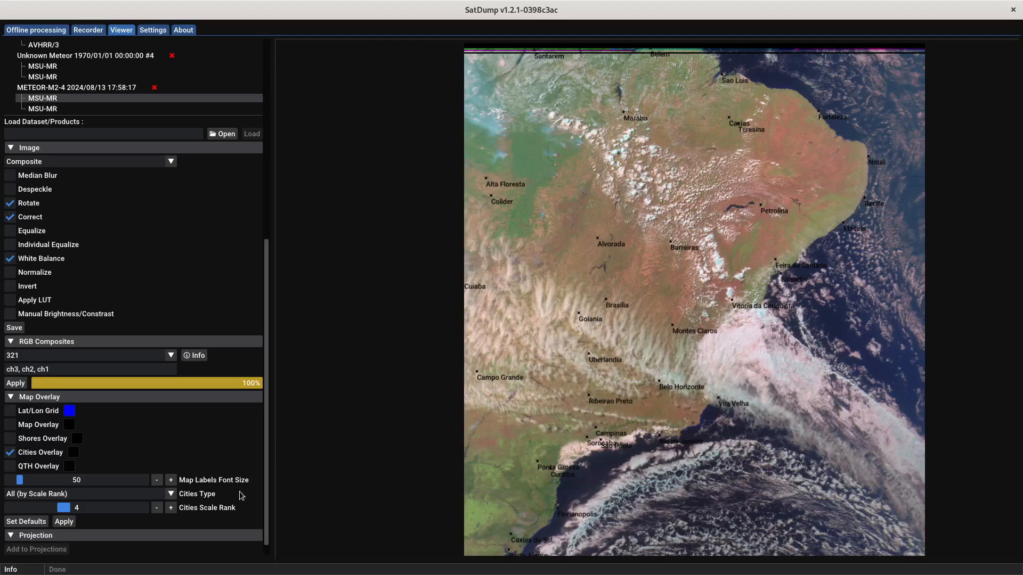
Step: Change the Cities Overlay color to bright yellow-green and apply it to the composite
{"action": "left_click", "coordinate": [74, 457]}
{"action": "left_click", "coordinate": [206, 427]}
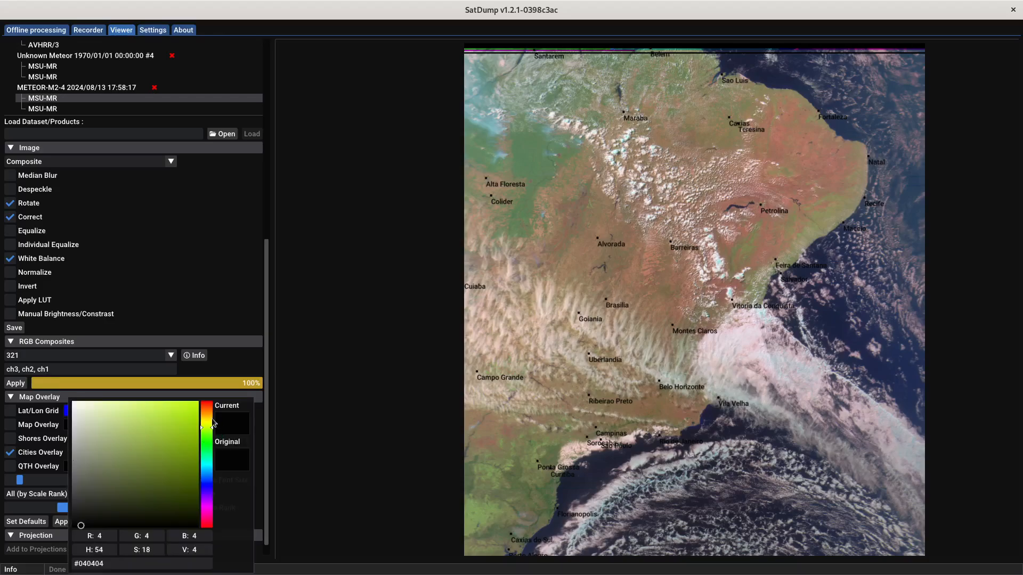
{"action": "left_click", "coordinate": [192, 406]}
{"action": "left_click", "coordinate": [221, 303]}
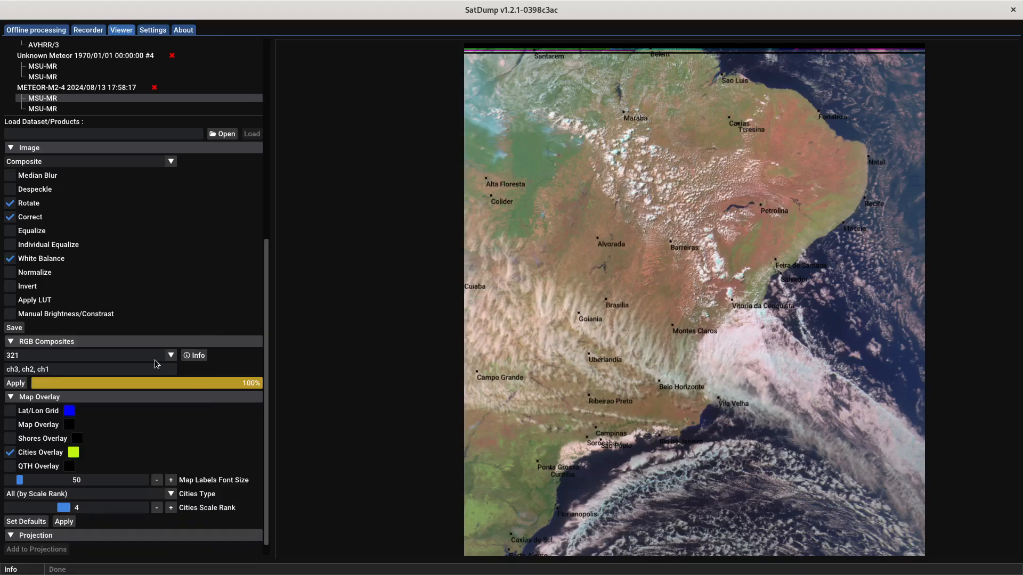
{"action": "left_click", "coordinate": [65, 523]}
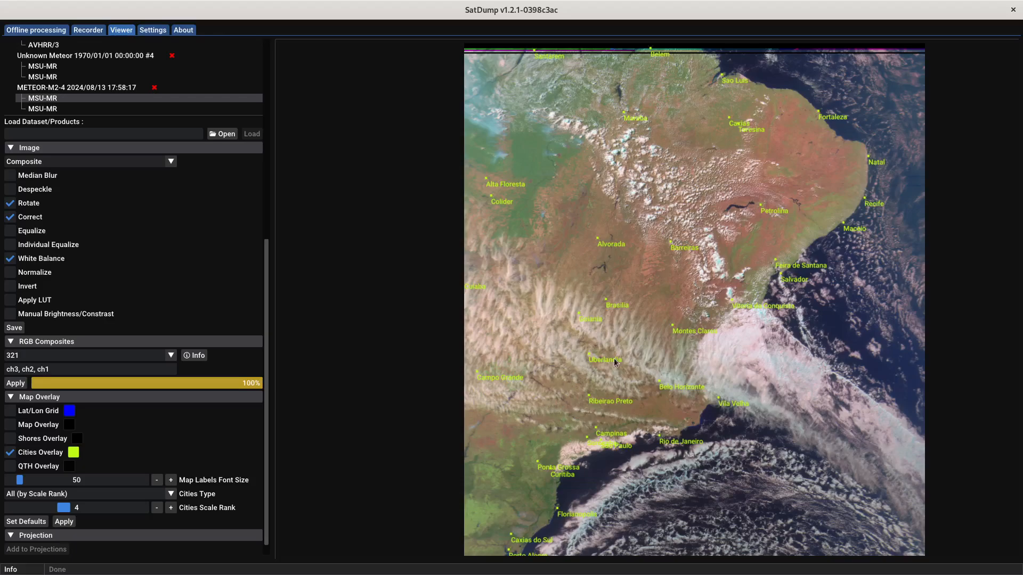
{"action": "scroll", "coordinate": [453, 267], "scroll_direction": "down", "scroll_amount": 2}
{"action": "scroll", "coordinate": [206, 426], "scroll_direction": "down", "scroll_amount": 1}
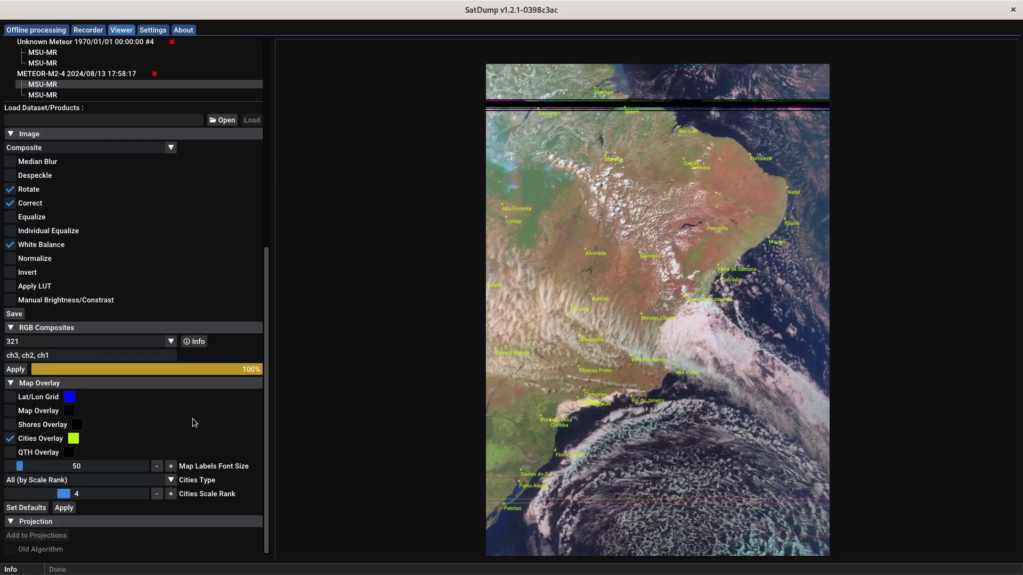
Step: Display the AVHRR/3 product of the NOAA-19 2024/08/13 11:27:45 pass
{"action": "scroll", "coordinate": [140, 381], "scroll_direction": "up", "scroll_amount": 5}
{"action": "scroll", "coordinate": [150, 422], "scroll_direction": "down", "scroll_amount": 5}
{"action": "scroll", "coordinate": [159, 263], "scroll_direction": "up", "scroll_amount": 3}
{"action": "scroll", "coordinate": [134, 219], "scroll_direction": "up", "scroll_amount": 3}
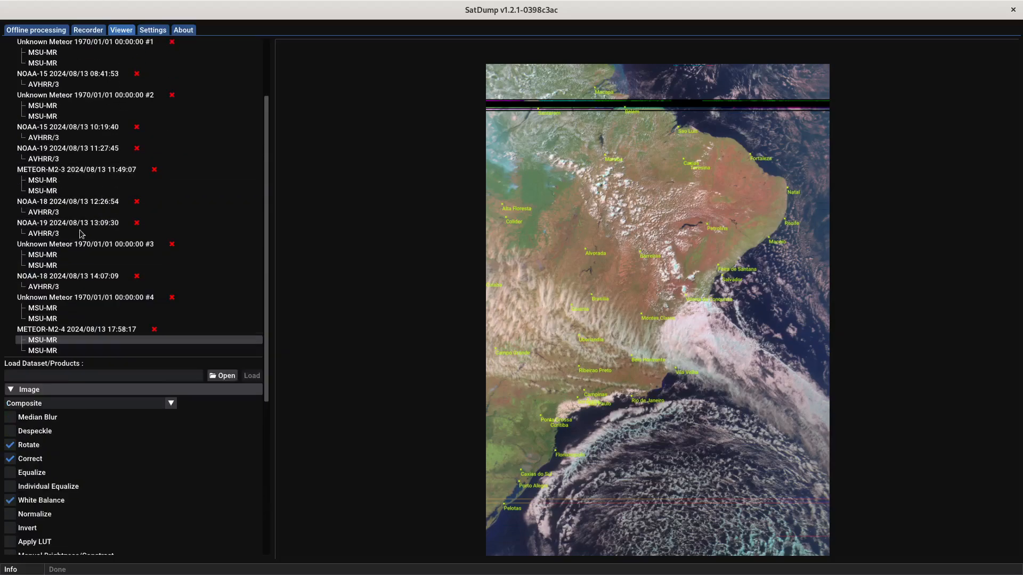
{"action": "scroll", "coordinate": [85, 223], "scroll_direction": "up", "scroll_amount": 1}
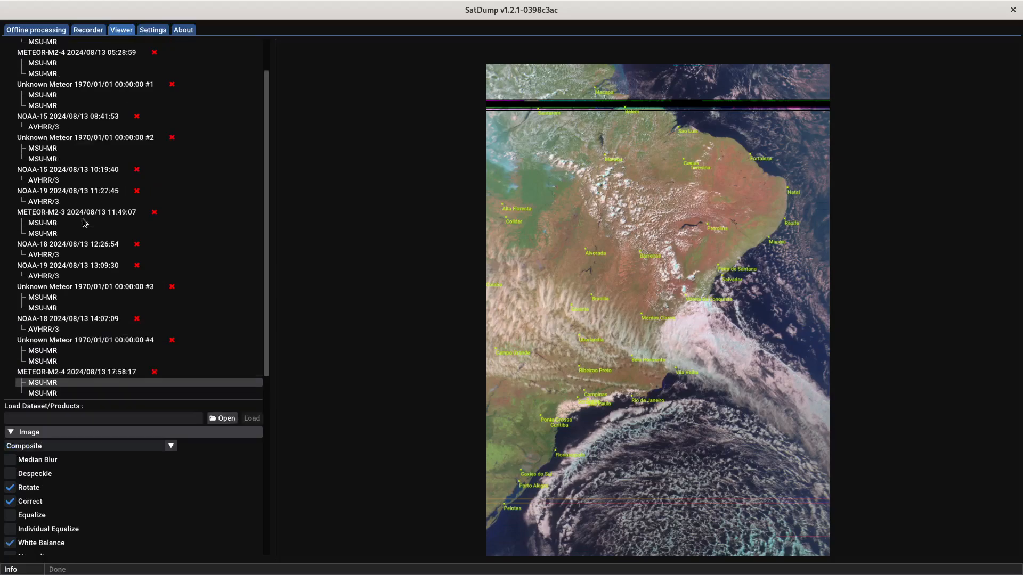
{"action": "left_click", "coordinate": [53, 203]}
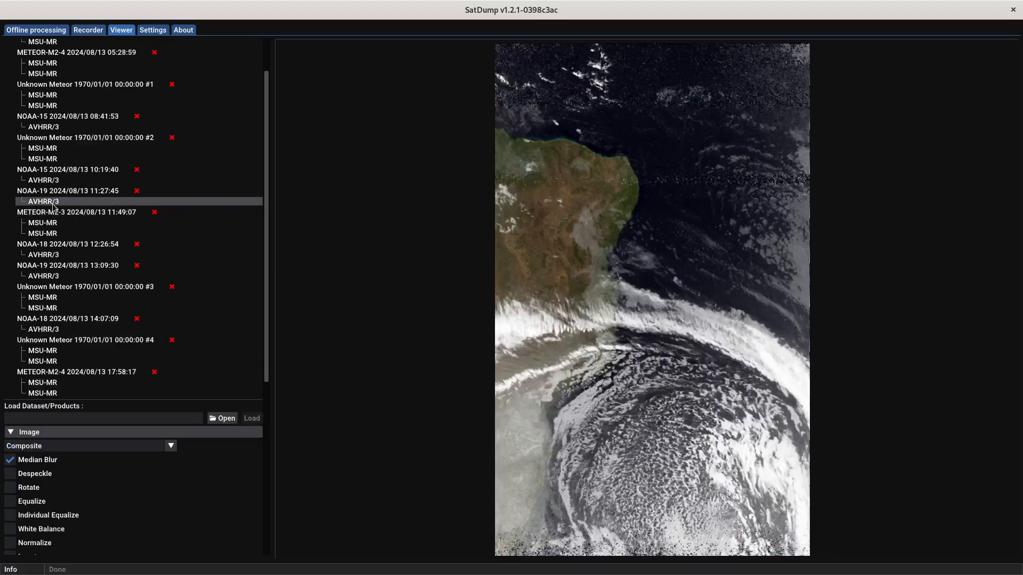
Step: Check which single channels can be displayed for the NOAA-19 image and leave it on Composite
{"action": "scroll", "coordinate": [159, 496], "scroll_direction": "down", "scroll_amount": 1}
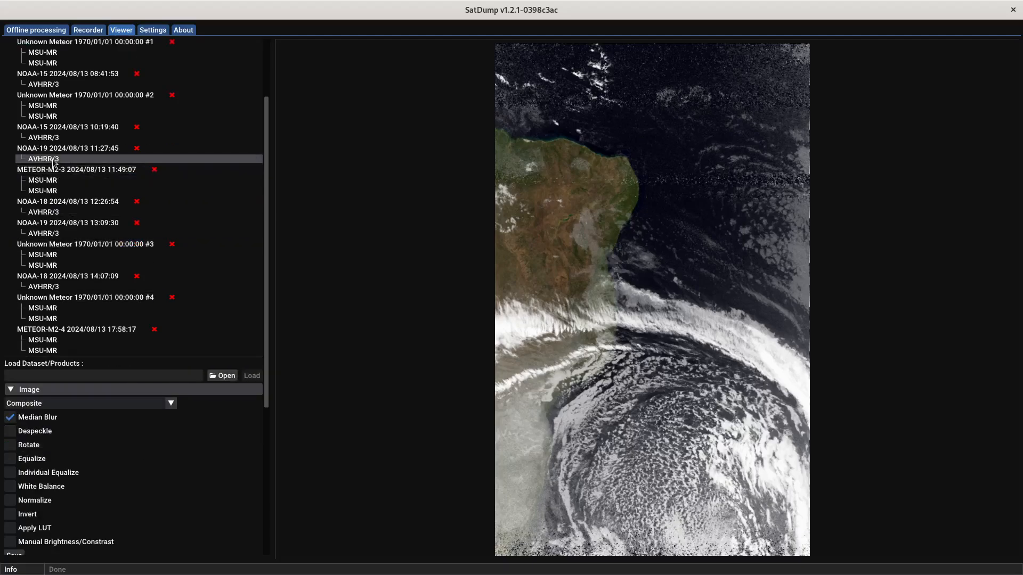
{"action": "scroll", "coordinate": [29, 261], "scroll_direction": "down", "scroll_amount": 3}
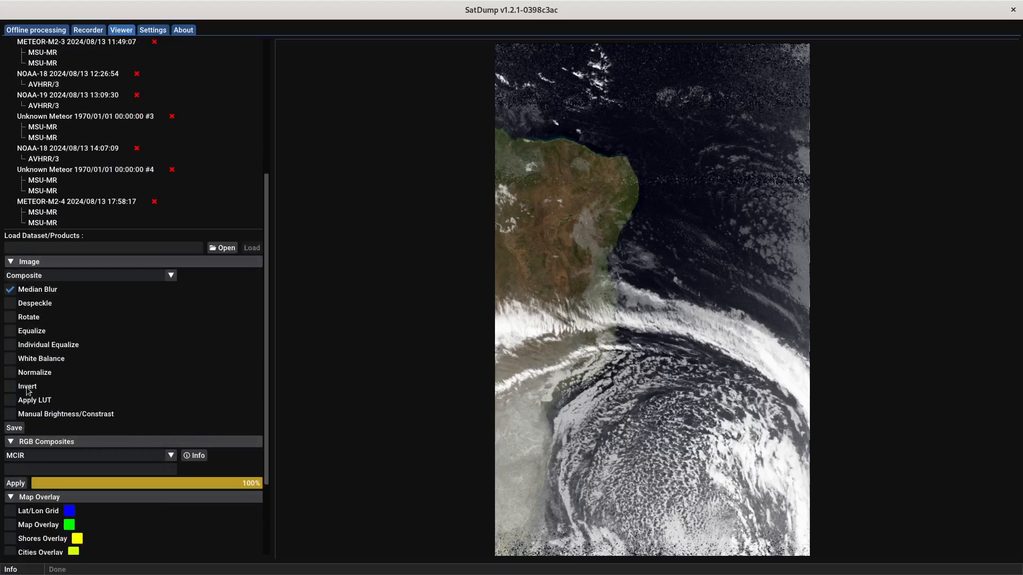
{"action": "left_click", "coordinate": [171, 276]}
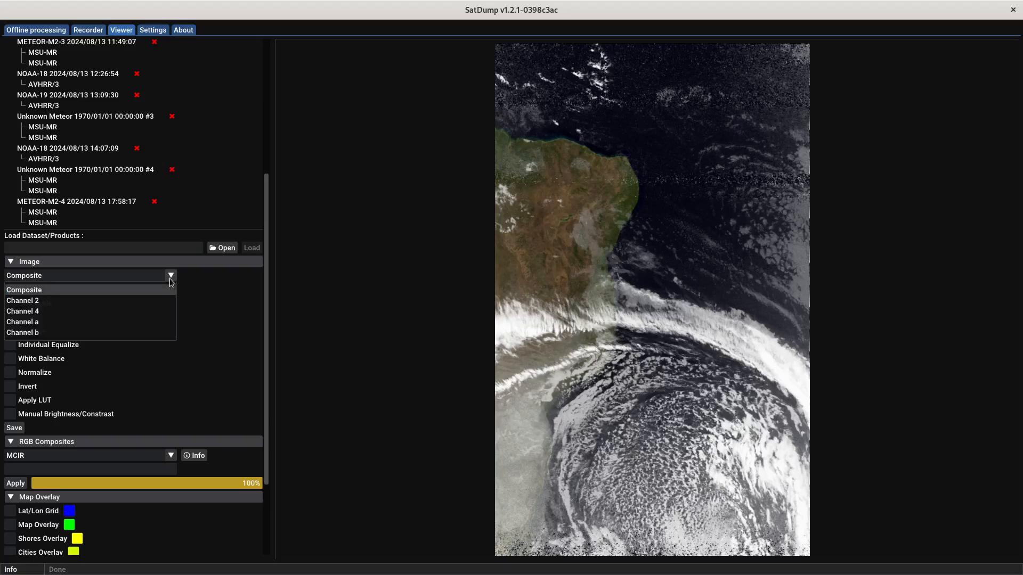
{"action": "left_click", "coordinate": [169, 278]}
{"action": "scroll", "coordinate": [174, 341], "scroll_direction": "down", "scroll_amount": 2}
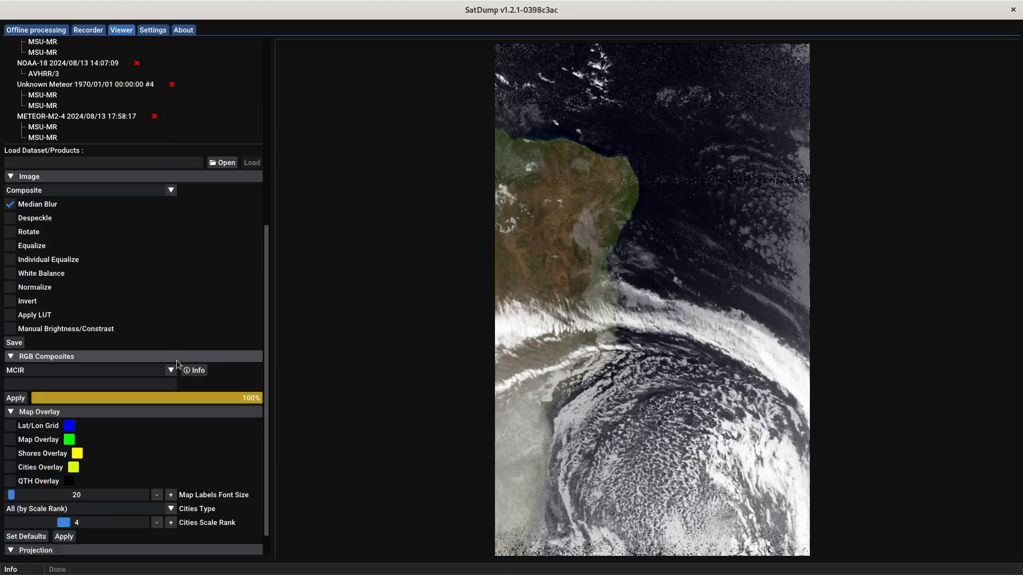
Step: Preview the Thermal Channel RGB composite for the NOAA-19 pass and switch back to MCIR
{"action": "left_click", "coordinate": [170, 370]}
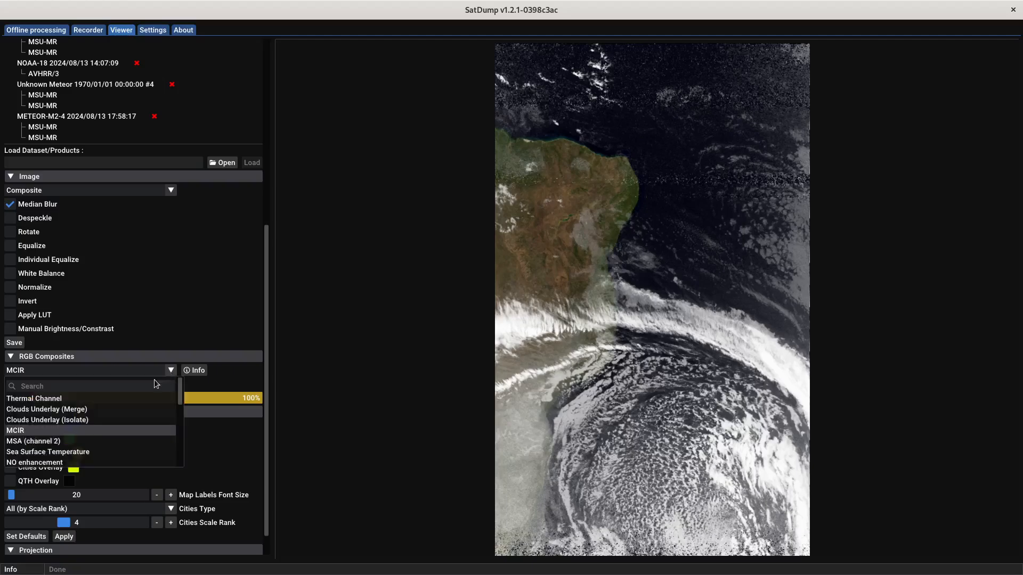
{"action": "left_click", "coordinate": [109, 400]}
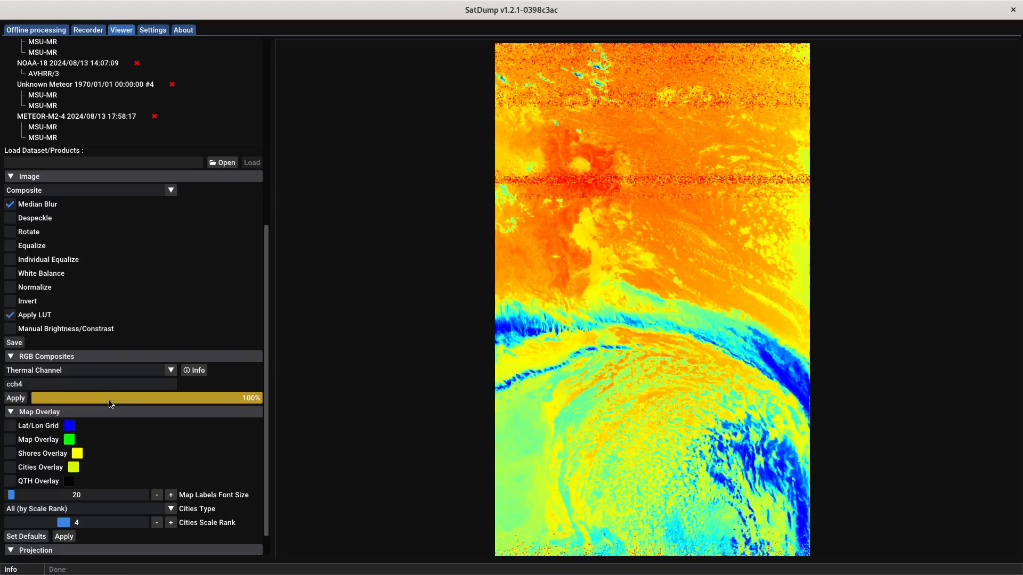
{"action": "left_click", "coordinate": [173, 372]}
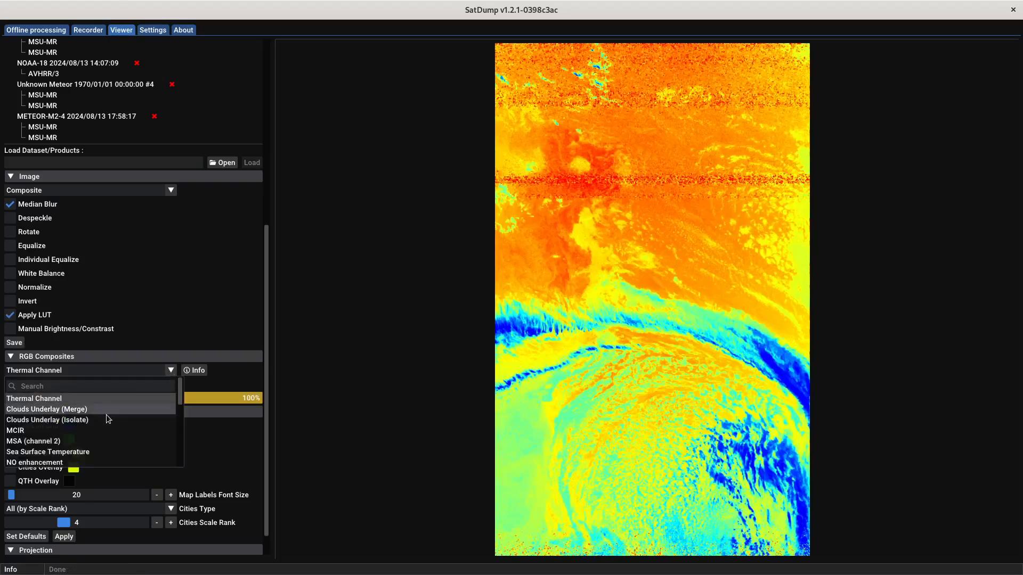
{"action": "left_click", "coordinate": [81, 430]}
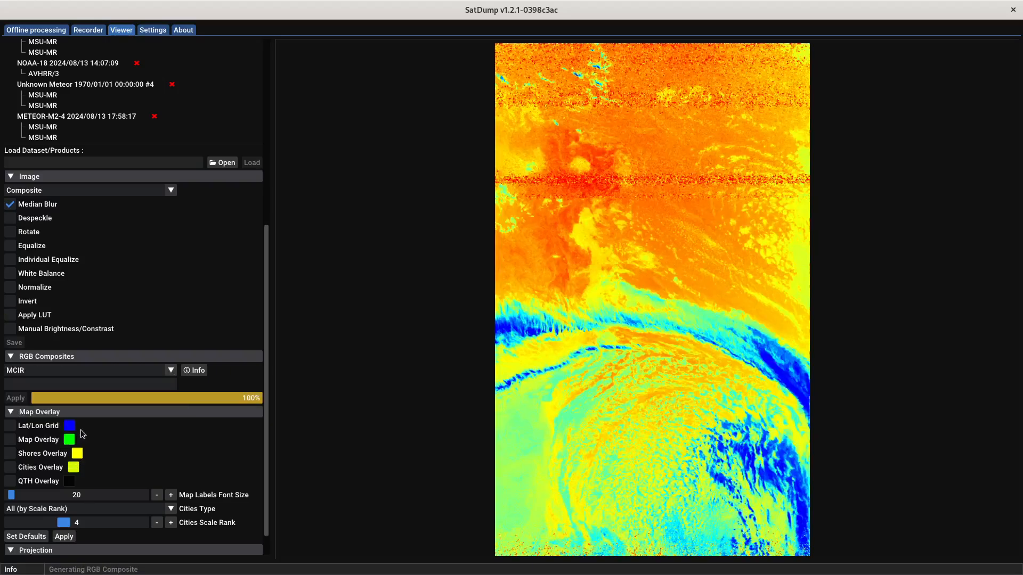
Step: Display the MCIR Rain (Uncalibrated) composite for the NOAA-19 pass
{"action": "left_click", "coordinate": [170, 370]}
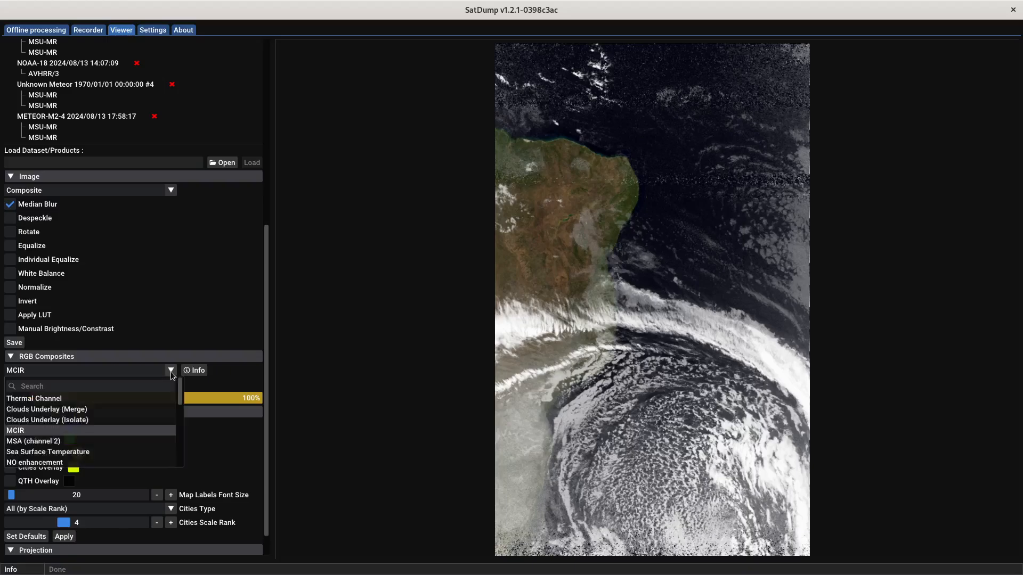
{"action": "scroll", "coordinate": [126, 430], "scroll_direction": "down", "scroll_amount": 3}
{"action": "scroll", "coordinate": [126, 430], "scroll_direction": "down", "scroll_amount": 5}
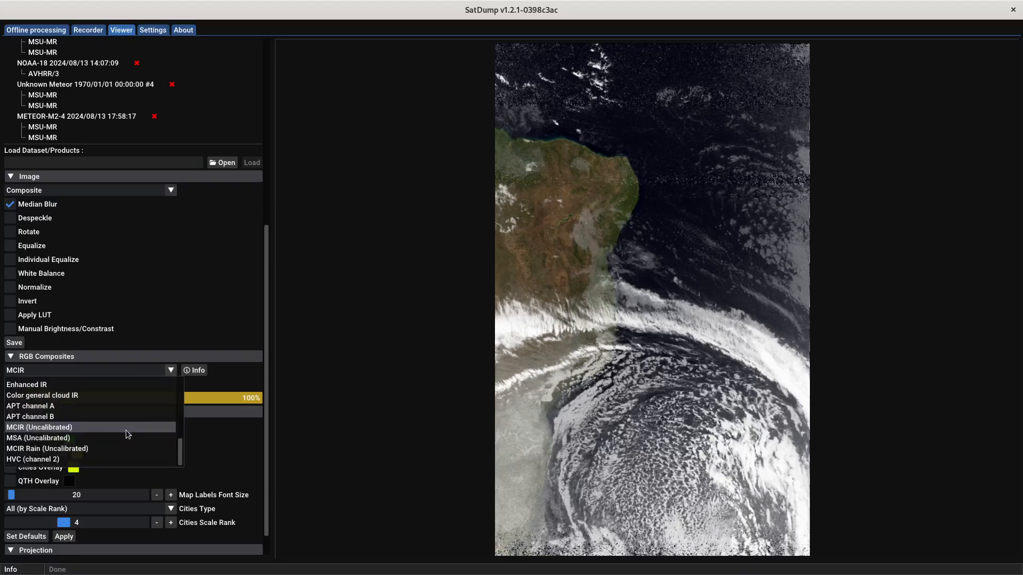
{"action": "left_click", "coordinate": [95, 452]}
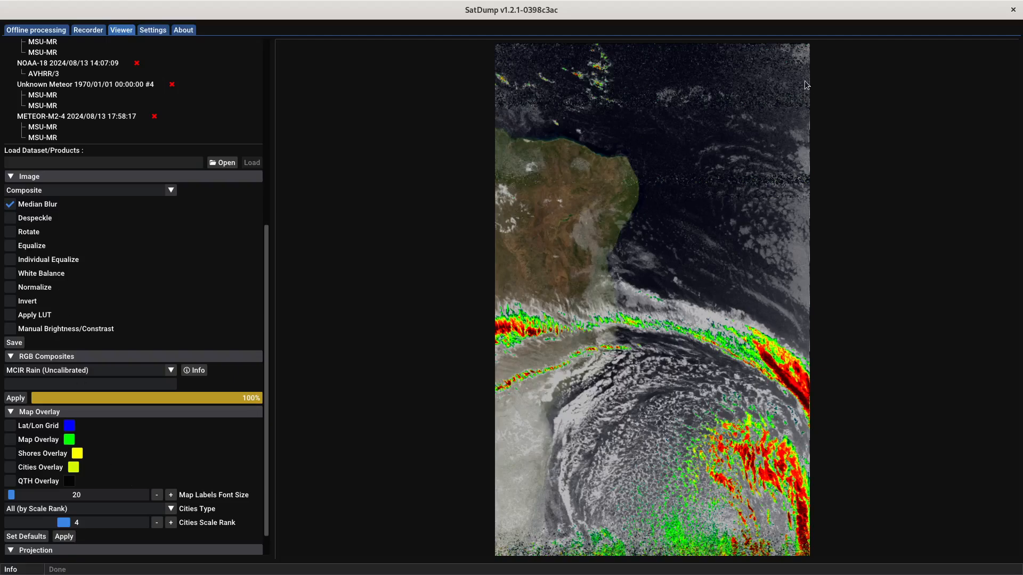
Step: Compare the rain composite with Median Blur off and on, and return to the MCIR composite
{"action": "left_click", "coordinate": [10, 205]}
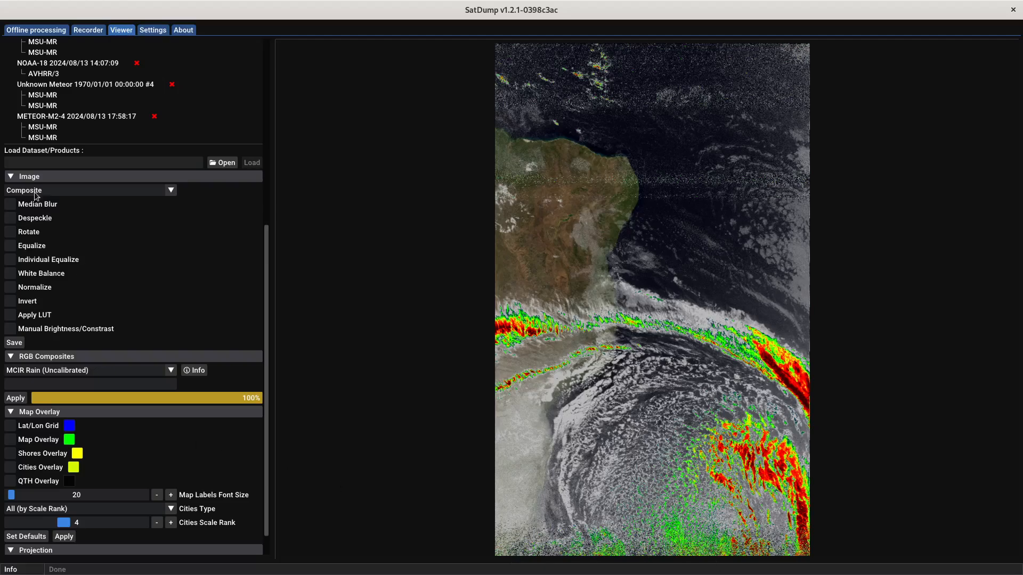
{"action": "left_click", "coordinate": [15, 207]}
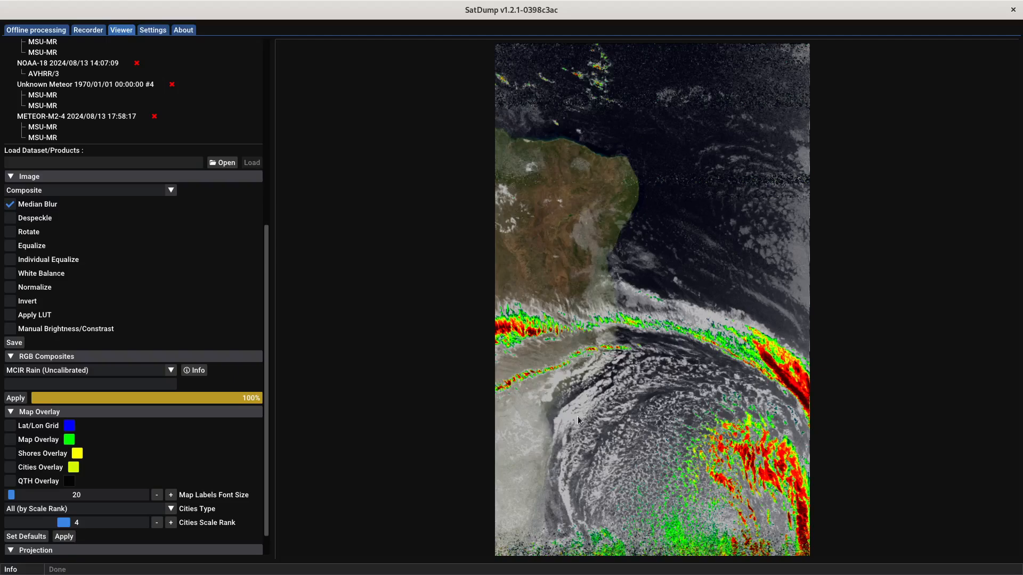
{"action": "left_click", "coordinate": [171, 371]}
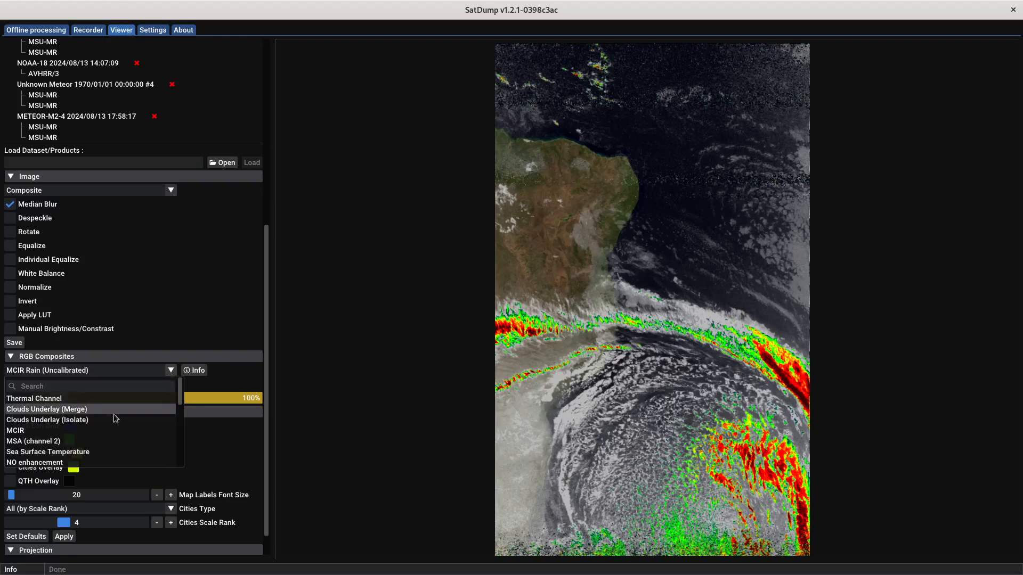
{"action": "left_click", "coordinate": [69, 430]}
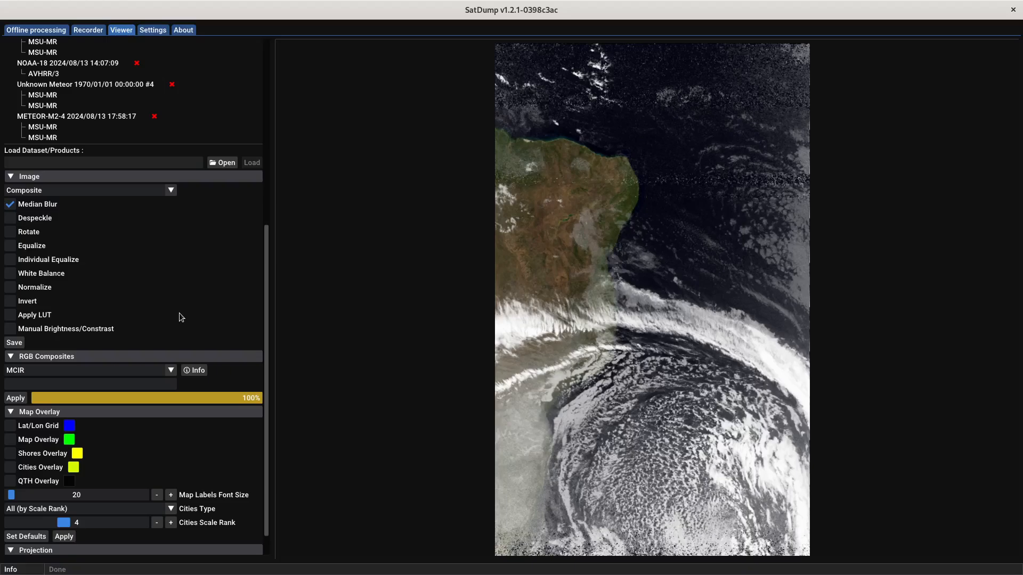
Step: Switch to the file manager, open the live_output folder in Home and browse the recorded pass folders
{"action": "scroll", "coordinate": [179, 312], "scroll_direction": "up", "scroll_amount": 6}
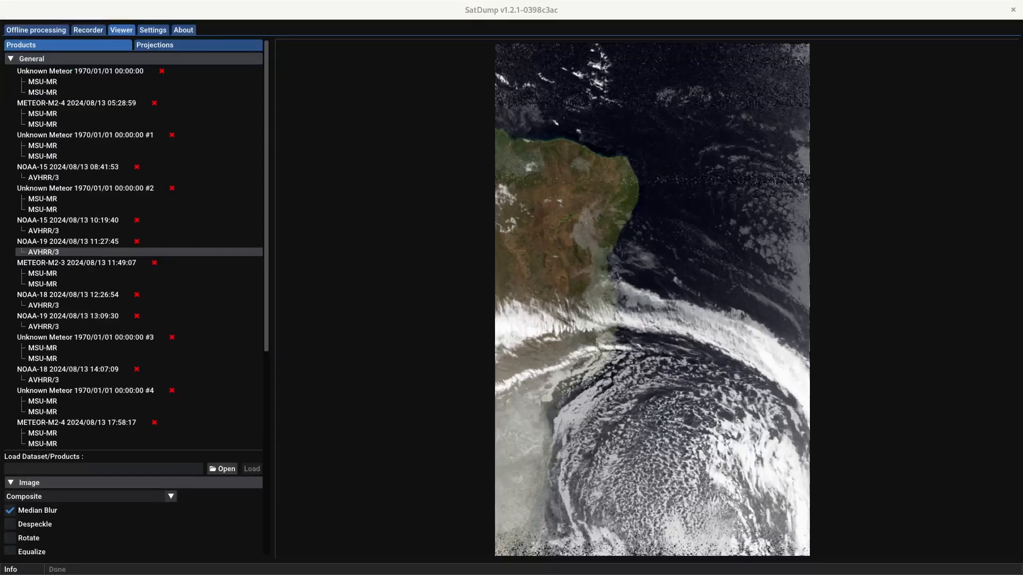
{"action": "left_click_drag", "start_coordinate": [1022, 99], "coordinate": [261, 100]}
{"action": "double_click", "coordinate": [260, 100]}
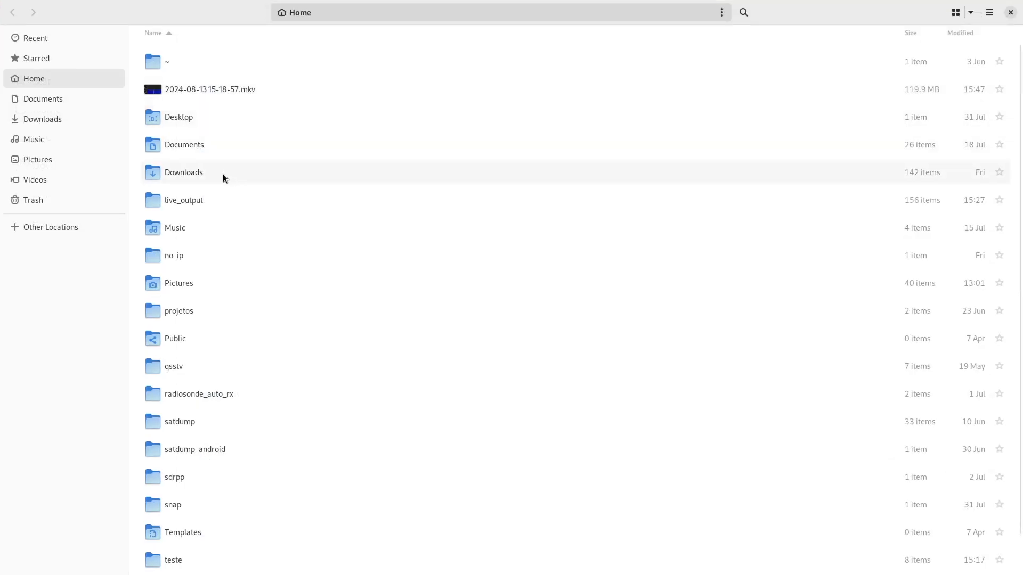
{"action": "double_click", "coordinate": [196, 208]}
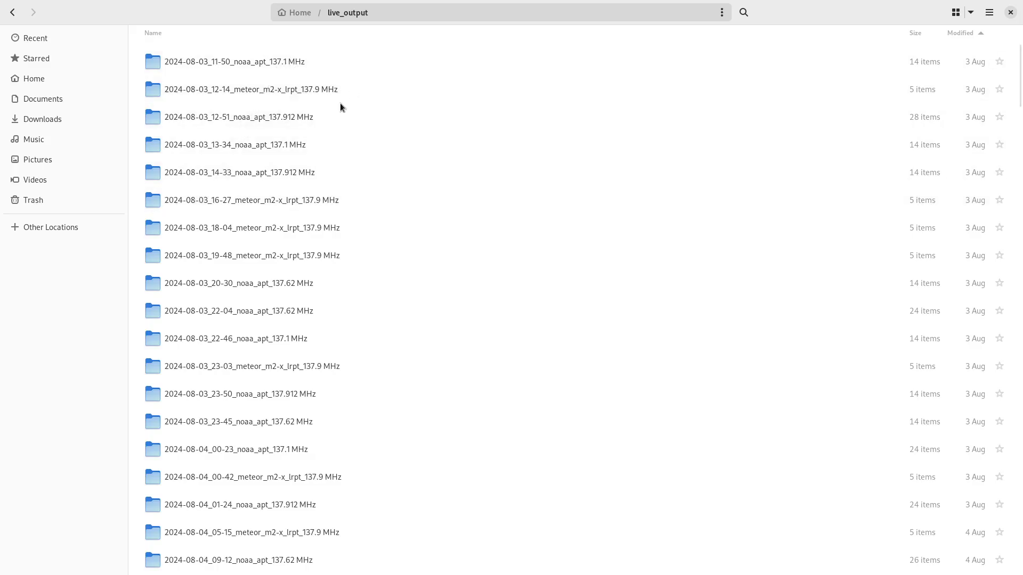
{"action": "scroll", "coordinate": [295, 293], "scroll_direction": "down", "scroll_amount": 20}
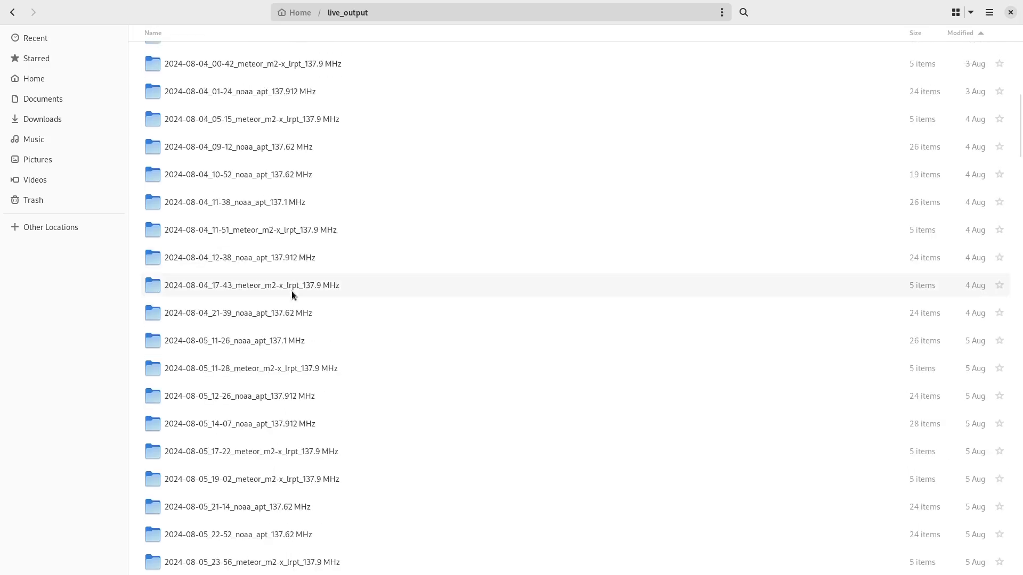
{"action": "scroll", "coordinate": [292, 291], "scroll_direction": "down", "scroll_amount": 13}
{"action": "scroll", "coordinate": [293, 284], "scroll_direction": "up", "scroll_amount": 11}
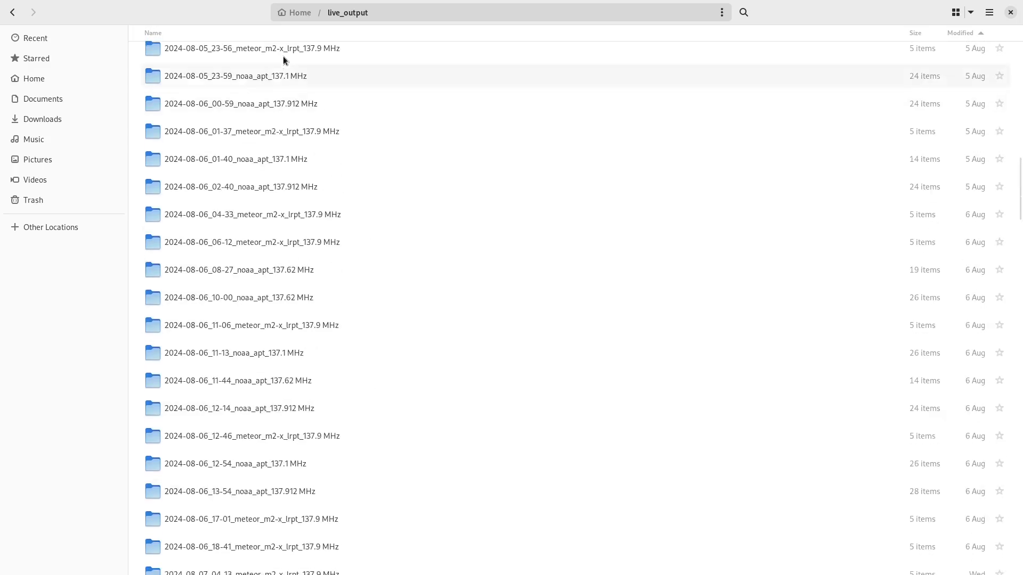
Step: Check the total size of the live_output folder in its properties
{"action": "left_click", "coordinate": [299, 14]}
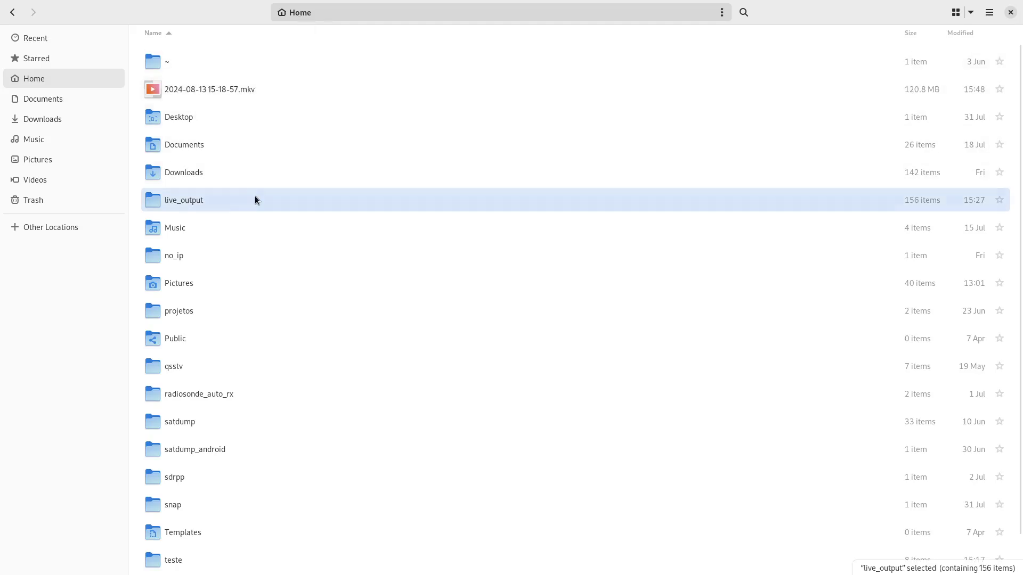
{"action": "right_click", "coordinate": [188, 202]}
{"action": "left_click", "coordinate": [218, 414]}
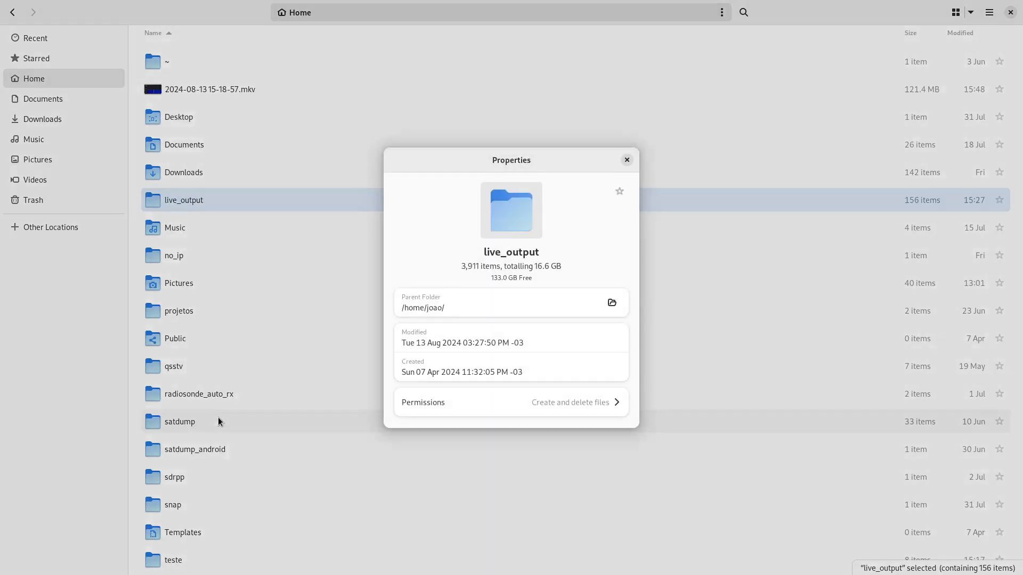
{"action": "left_click_drag", "start_coordinate": [533, 267], "coordinate": [563, 269]}
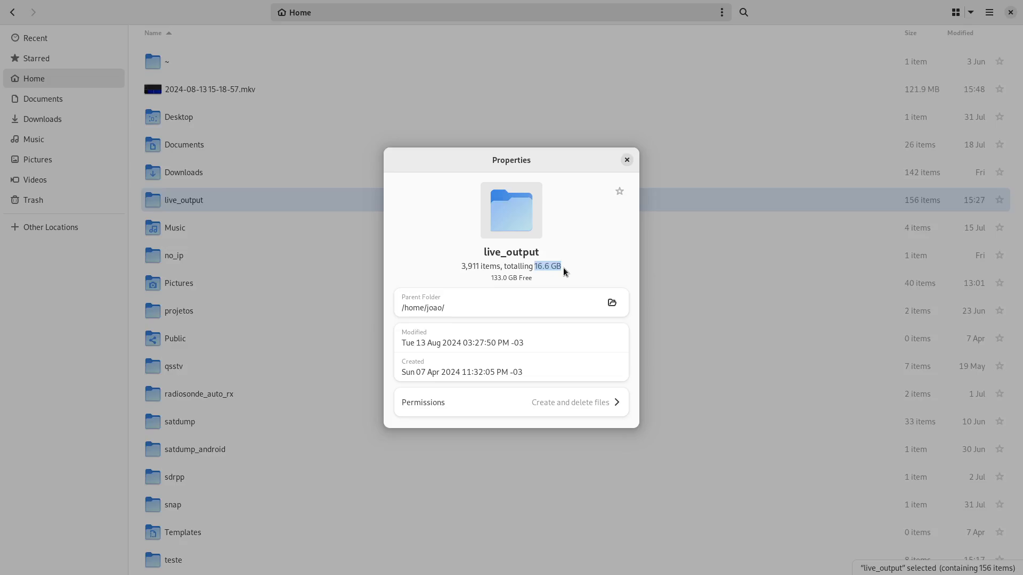
{"action": "left_click", "coordinate": [627, 161]}
Step: Open the MSU-MR folder inside live_output's 2024-08-13_17-50_meteor_m2-x_lrpt_137.9 MHz pass folder
{"action": "double_click", "coordinate": [192, 201]}
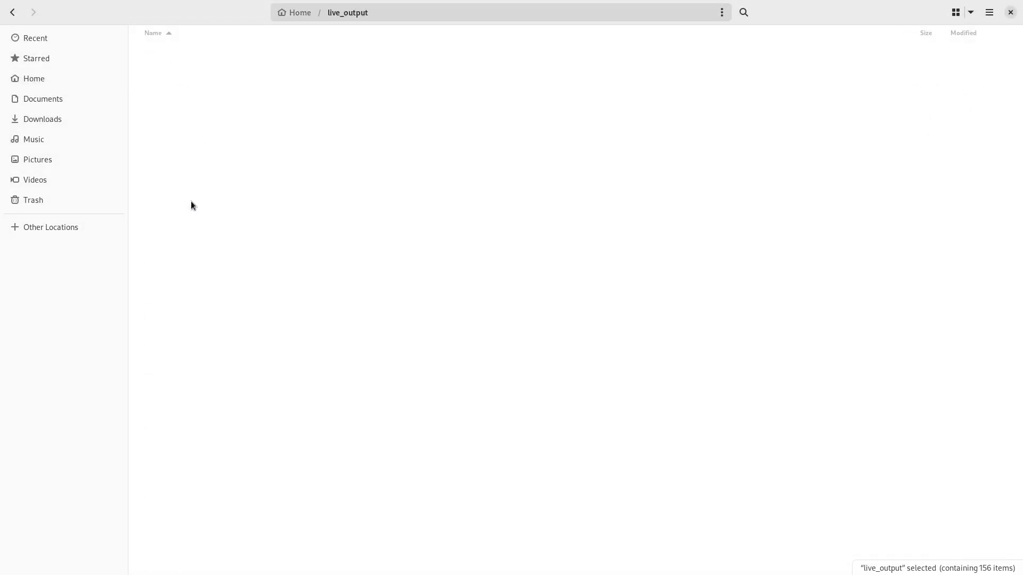
{"action": "scroll", "coordinate": [336, 388], "scroll_direction": "down", "scroll_amount": 5}
{"action": "right_click", "coordinate": [324, 367]}
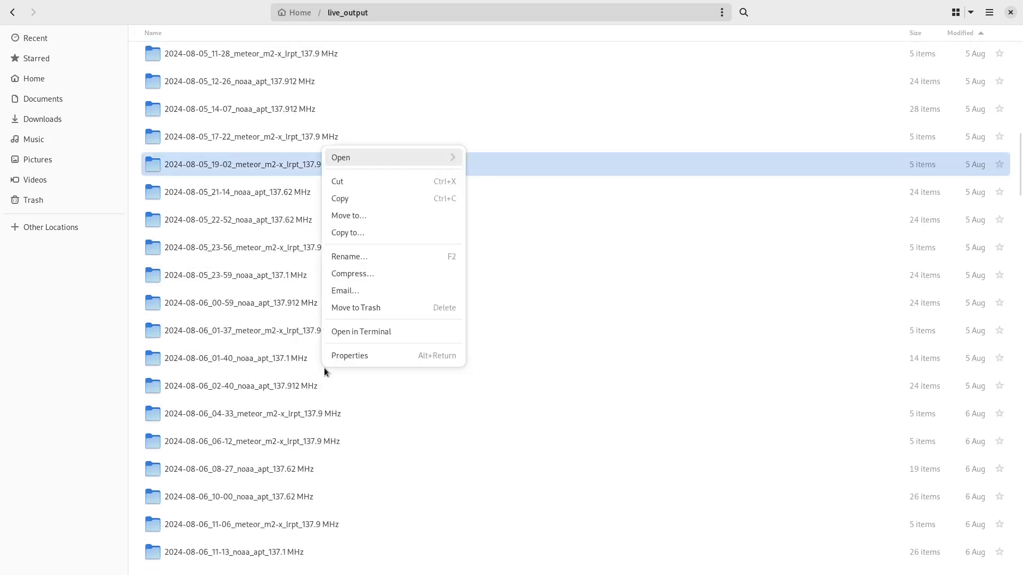
{"action": "left_click", "coordinate": [560, 342]}
{"action": "scroll", "coordinate": [466, 362], "scroll_direction": "down", "scroll_amount": 20}
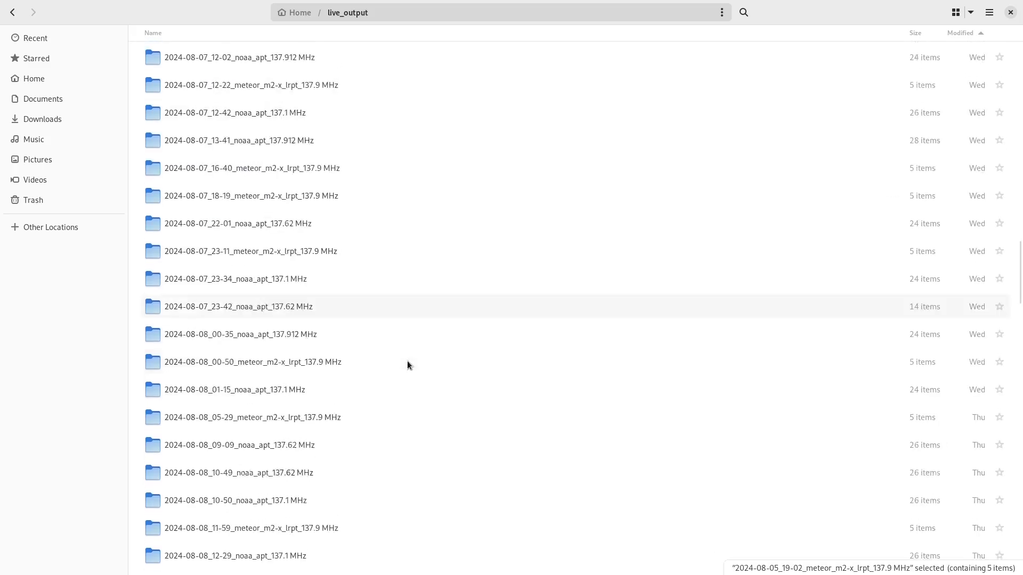
{"action": "scroll", "coordinate": [391, 368], "scroll_direction": "down", "scroll_amount": 20}
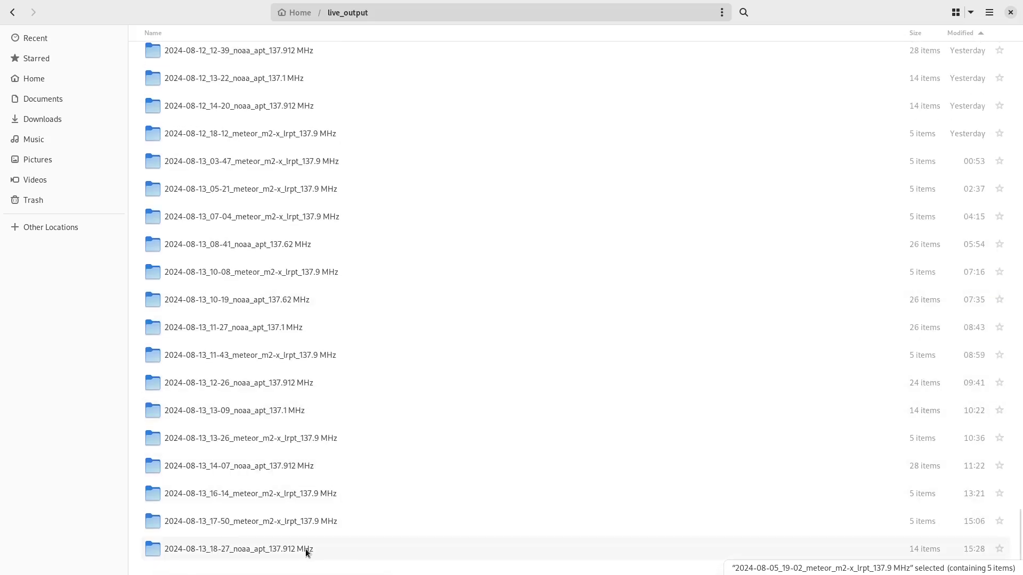
{"action": "double_click", "coordinate": [332, 521]}
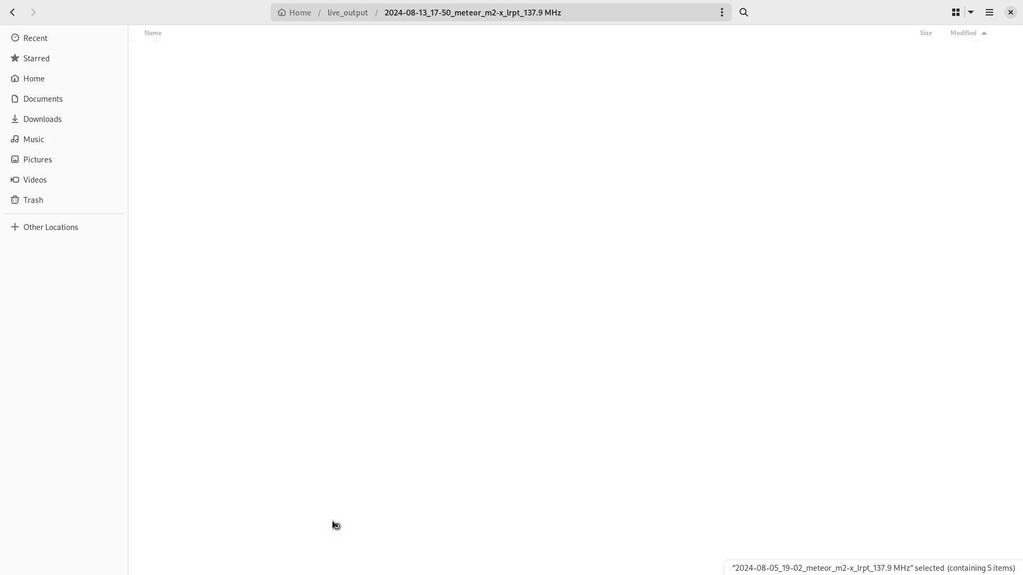
{"action": "double_click", "coordinate": [190, 118]}
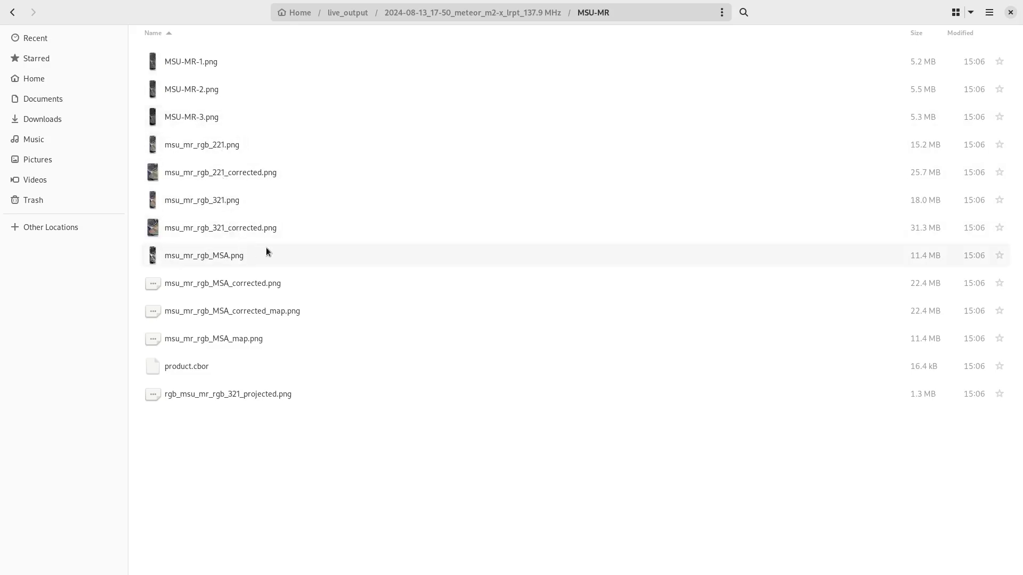
Step: View the image msu_mr_rgb_321_corrected.png, close it and return to SatDump by closing the file manager
{"action": "double_click", "coordinate": [263, 228]}
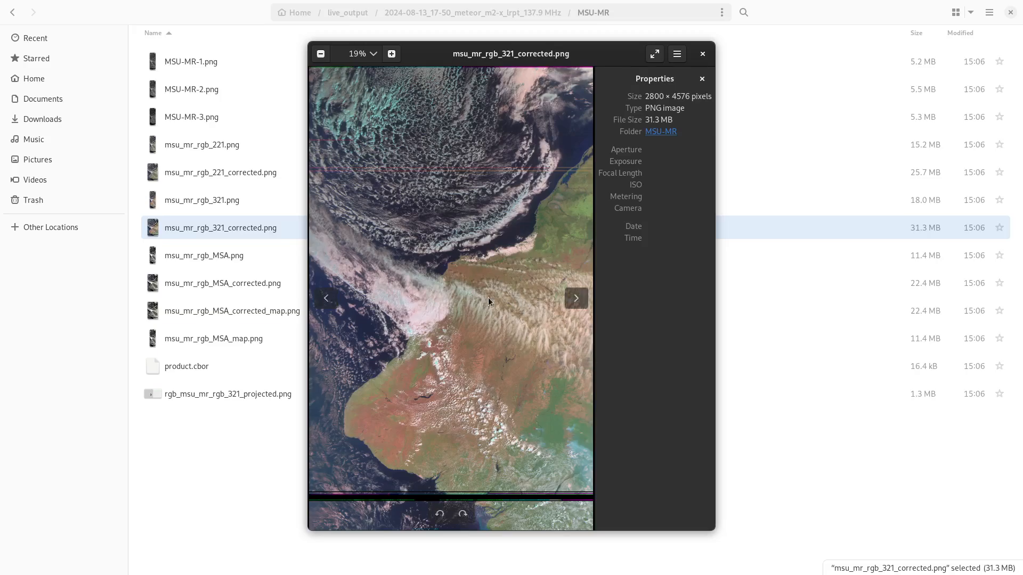
{"action": "left_click", "coordinate": [702, 53]}
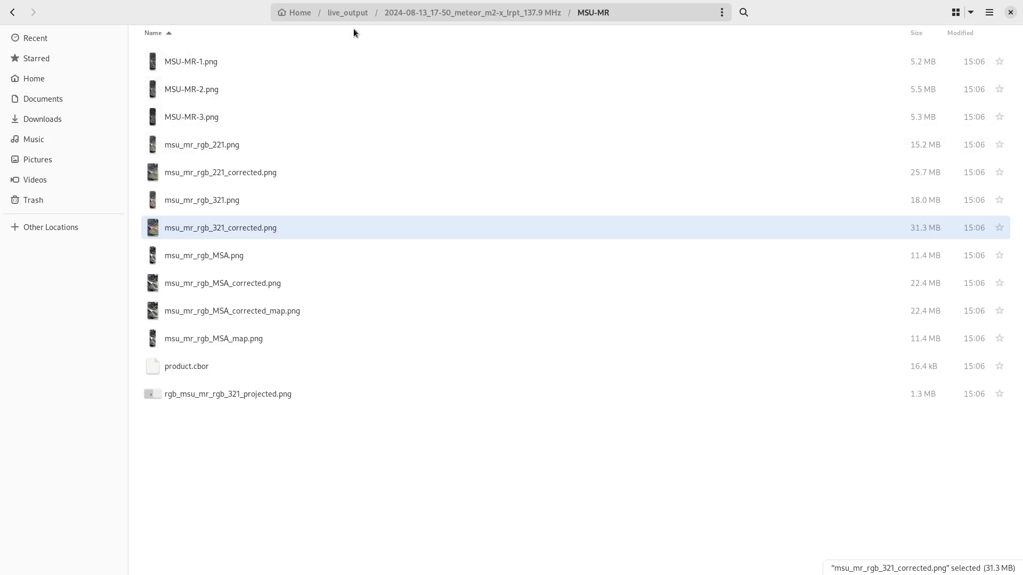
{"action": "left_click", "coordinate": [347, 12]}
{"action": "left_click", "coordinate": [1011, 12]}
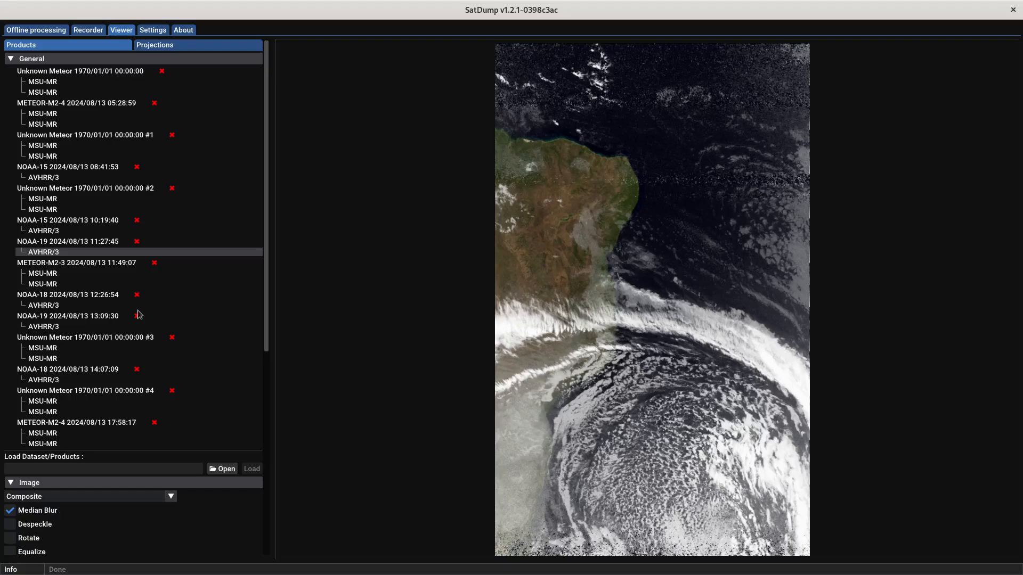
{"action": "scroll", "coordinate": [133, 316], "scroll_direction": "down", "scroll_amount": 5}
{"action": "scroll", "coordinate": [132, 318], "scroll_direction": "down", "scroll_amount": 8}
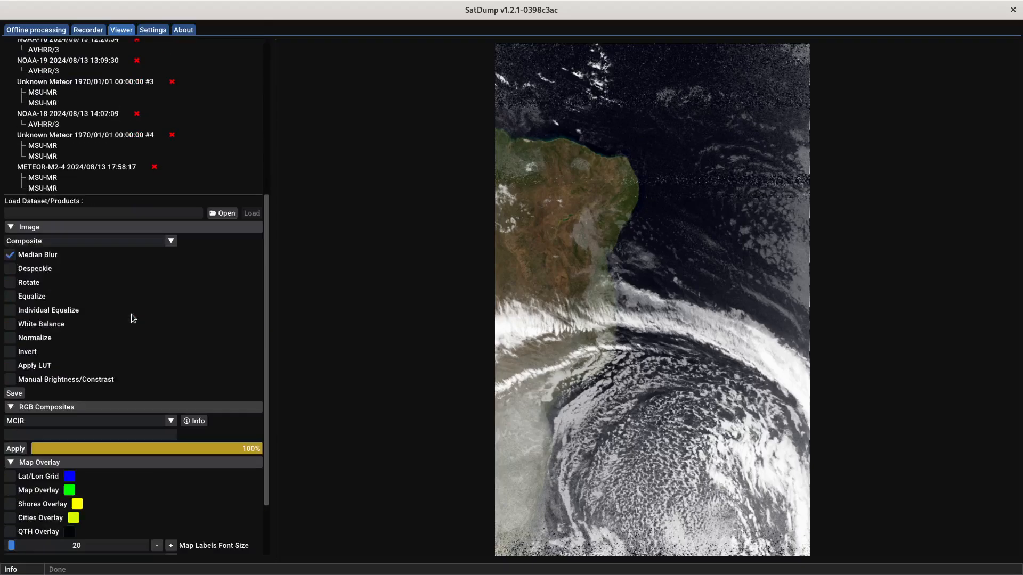
{"action": "scroll", "coordinate": [135, 301], "scroll_direction": "up", "scroll_amount": 8}
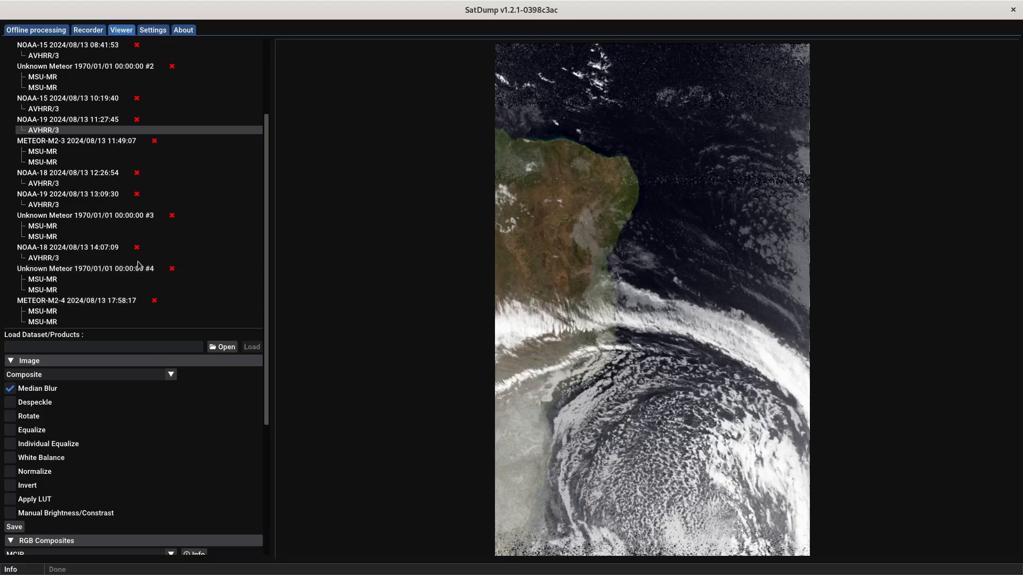
{"action": "scroll", "coordinate": [141, 266], "scroll_direction": "up", "scroll_amount": 5}
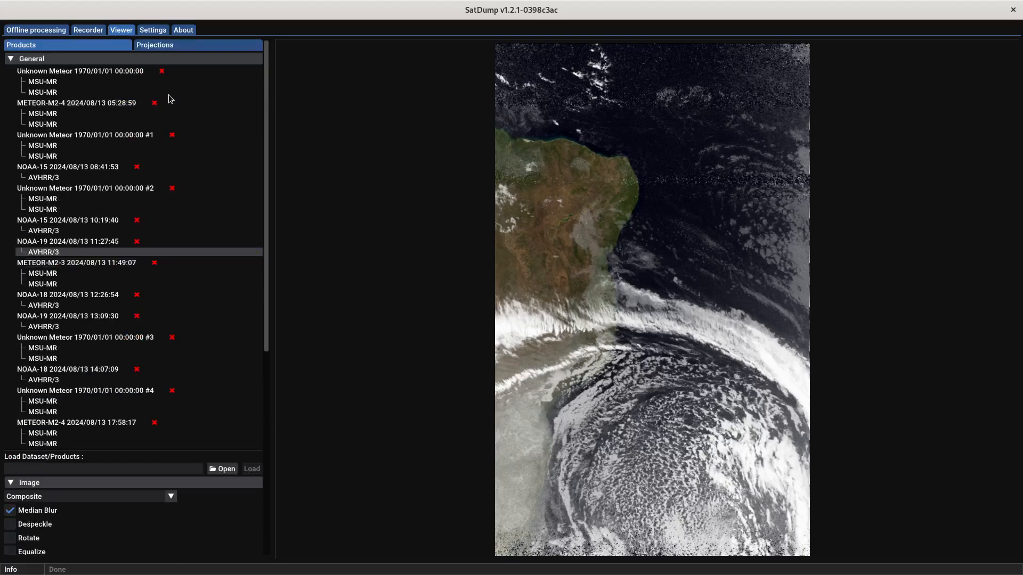
Step: Check the existing projection and compare the AVHRR/3 images of the NOAA-15 08:41:53, NOAA-15 10:19:40 and NOAA-19 11:27:45 passes
{"action": "left_click", "coordinate": [167, 48]}
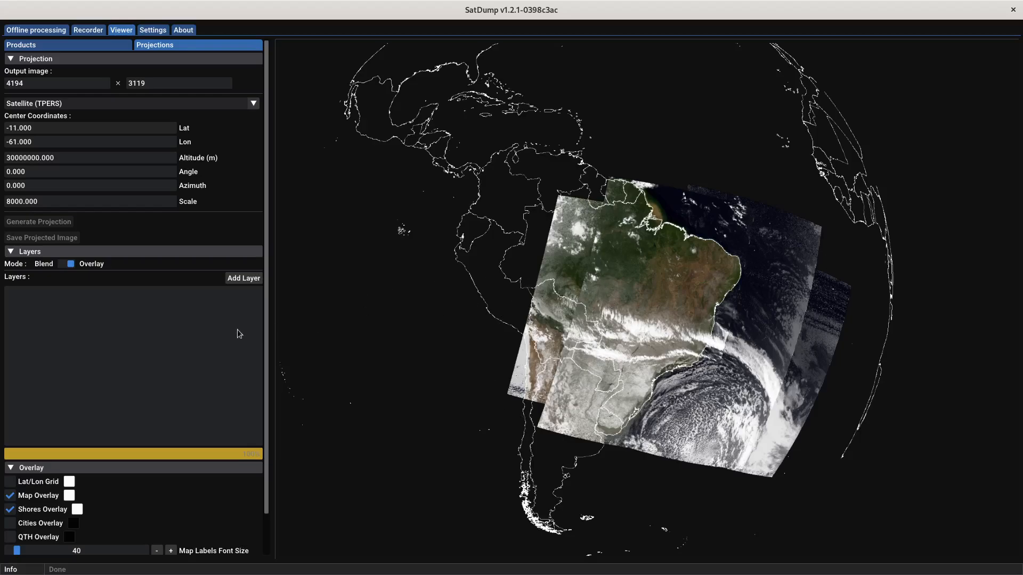
{"action": "left_click", "coordinate": [94, 45]}
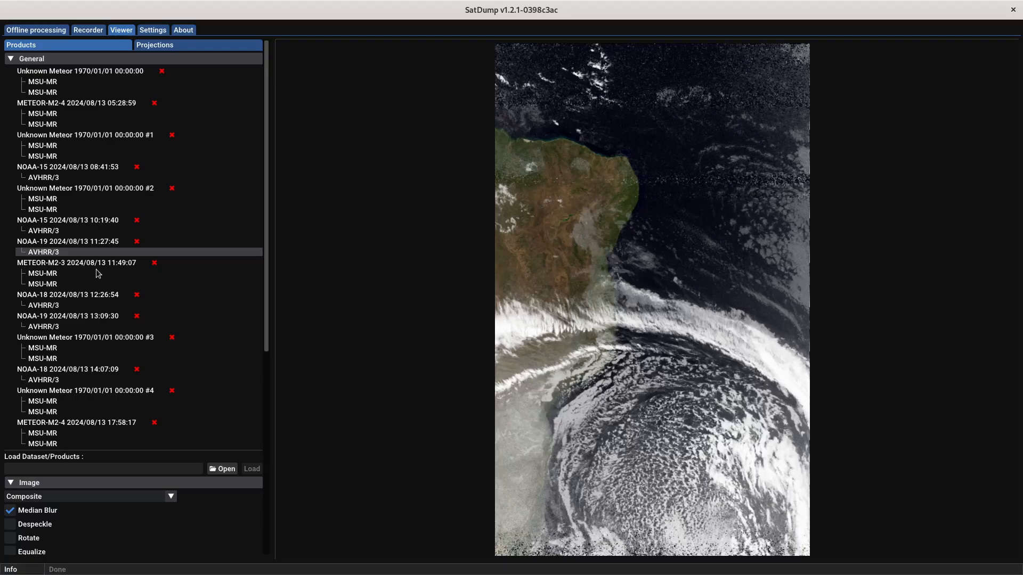
{"action": "left_click", "coordinate": [57, 231]}
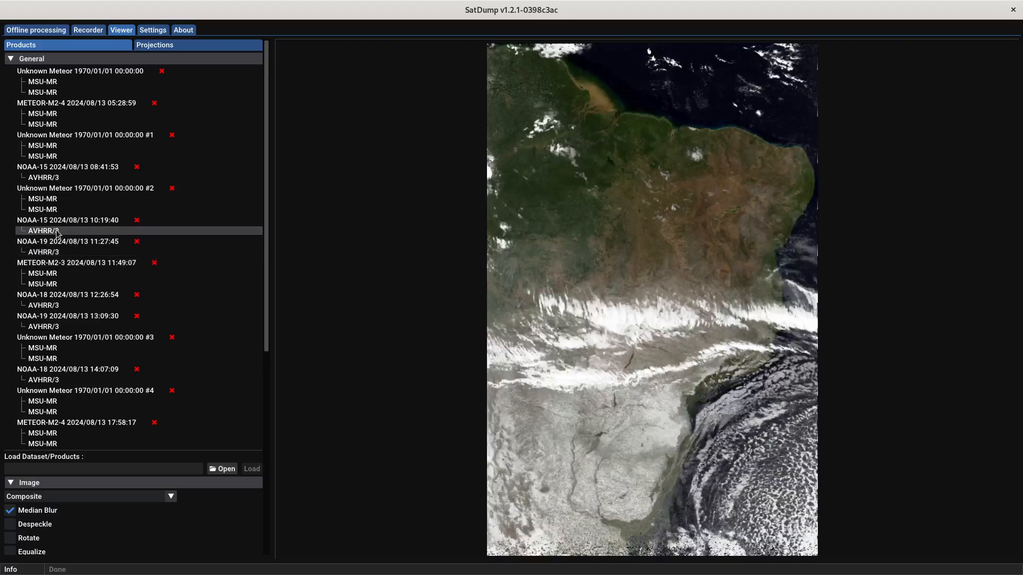
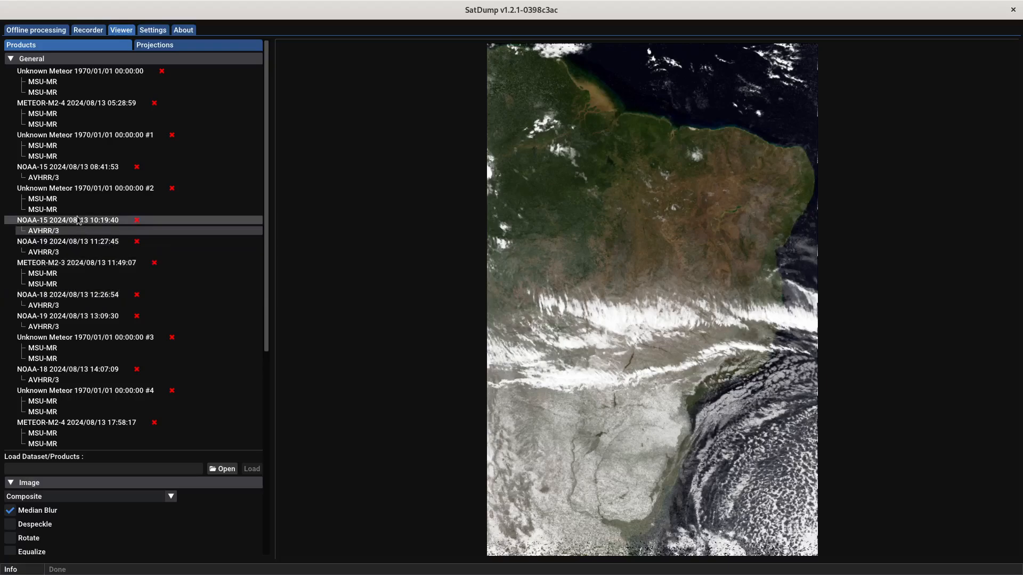
{"action": "left_click", "coordinate": [57, 178]}
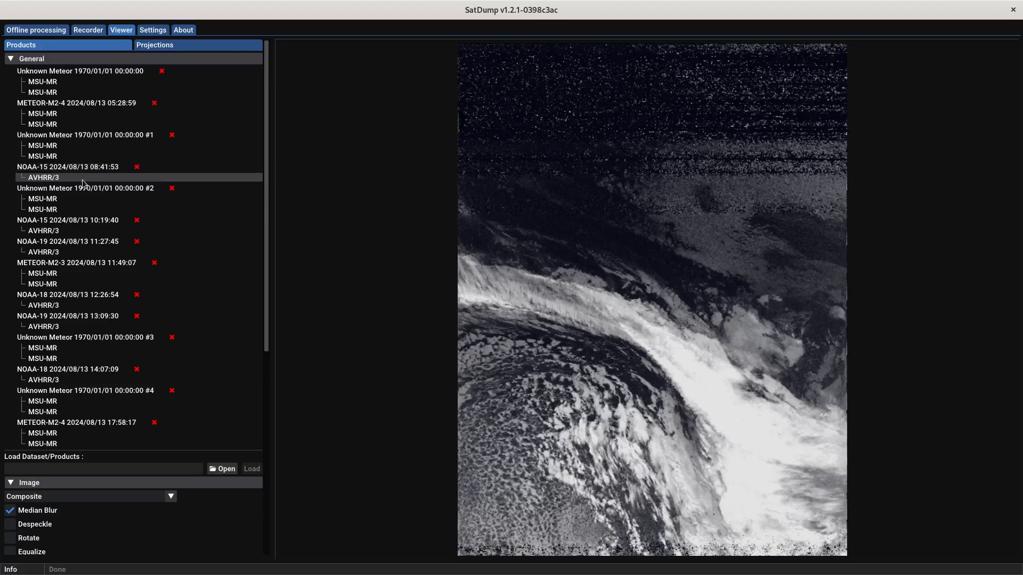
{"action": "left_click", "coordinate": [62, 232]}
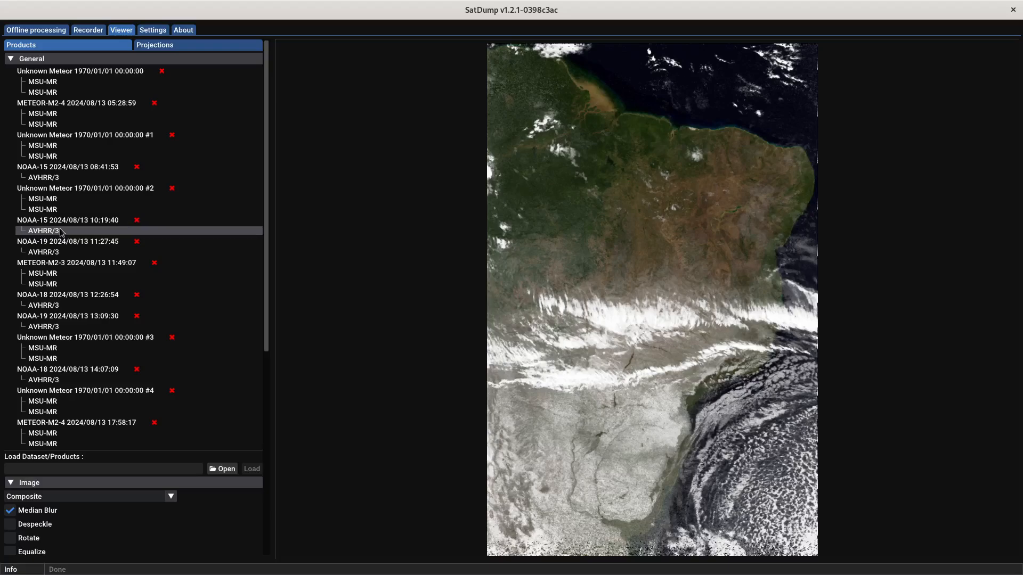
{"action": "left_click", "coordinate": [60, 252]}
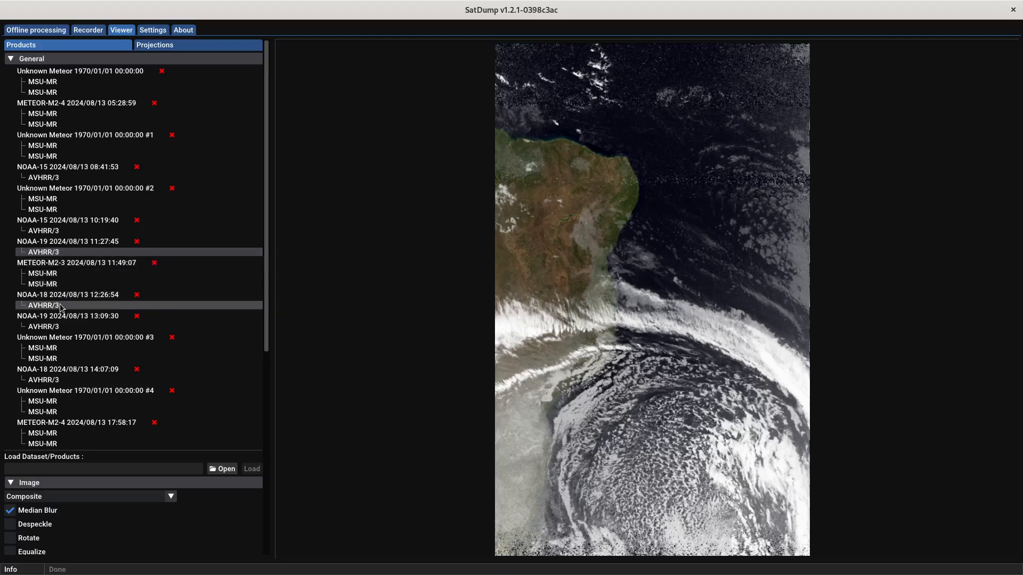
Step: Add the AVHRR/3 MCIR composite of the NOAA-18 2024/08/13 14:07:09 pass to the projections, collapsing the map overlay settings
{"action": "left_click", "coordinate": [57, 380]}
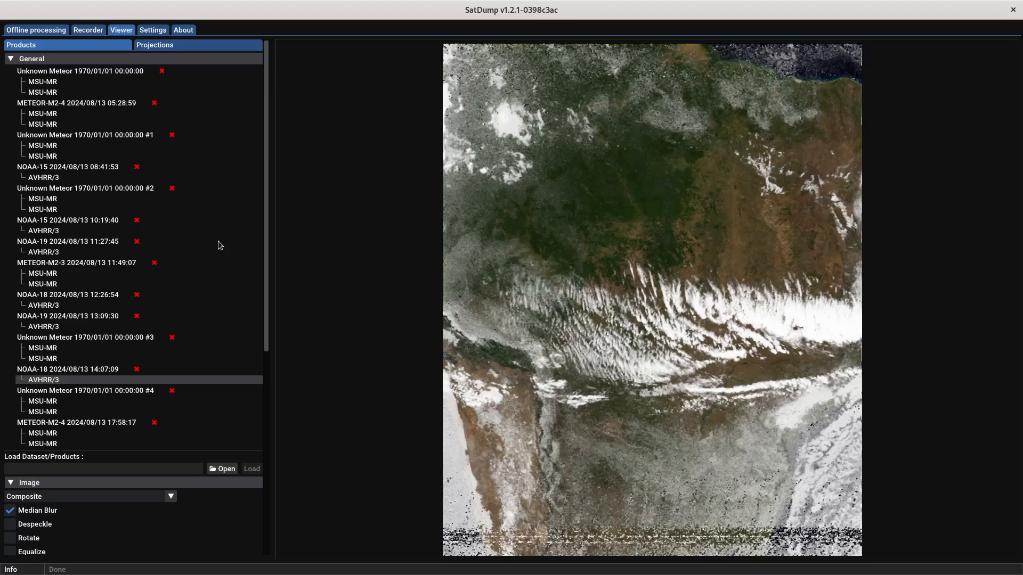
{"action": "scroll", "coordinate": [187, 285], "scroll_direction": "down", "scroll_amount": 3}
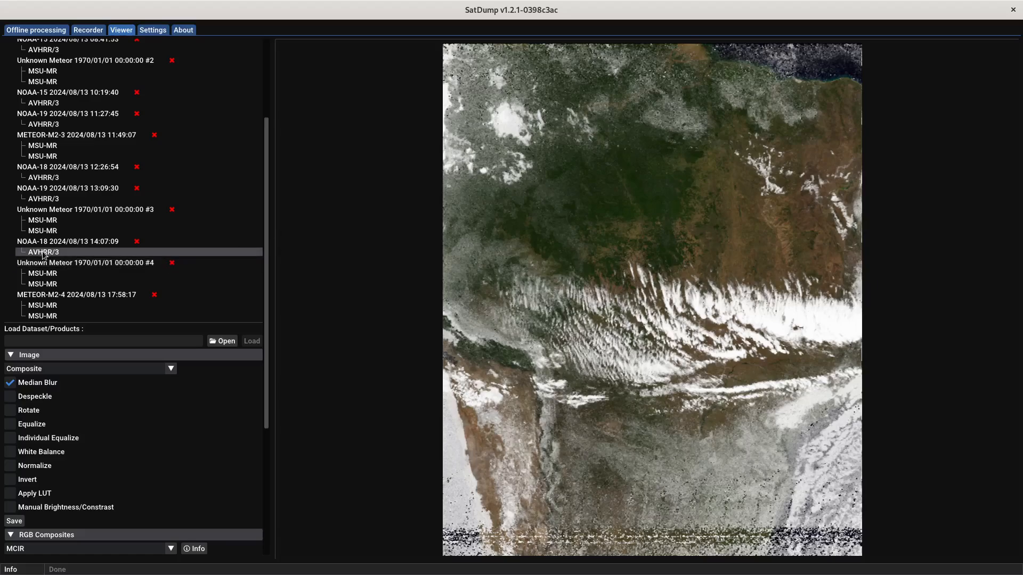
{"action": "scroll", "coordinate": [174, 424], "scroll_direction": "down", "scroll_amount": 1}
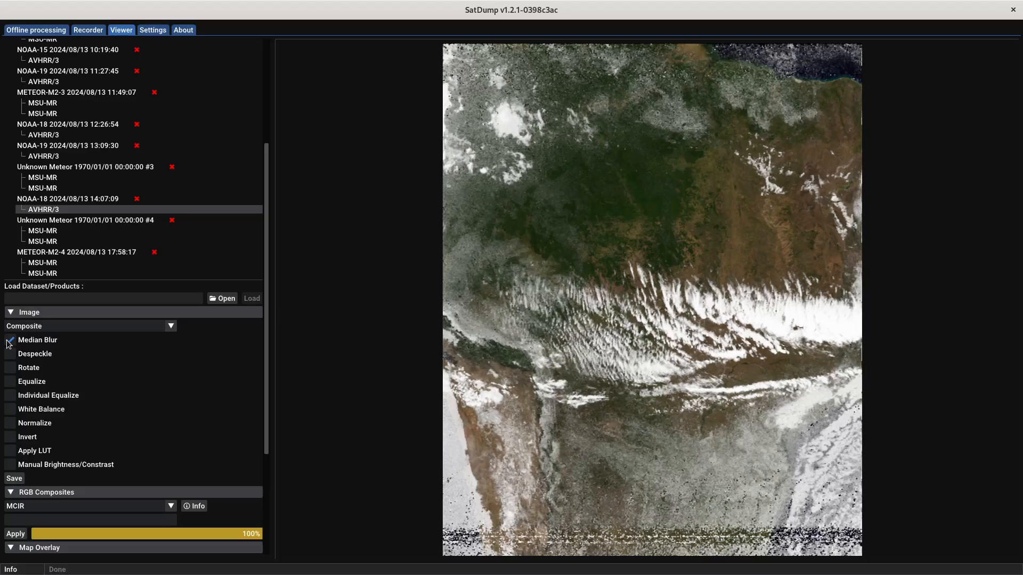
{"action": "scroll", "coordinate": [238, 408], "scroll_direction": "down", "scroll_amount": 3}
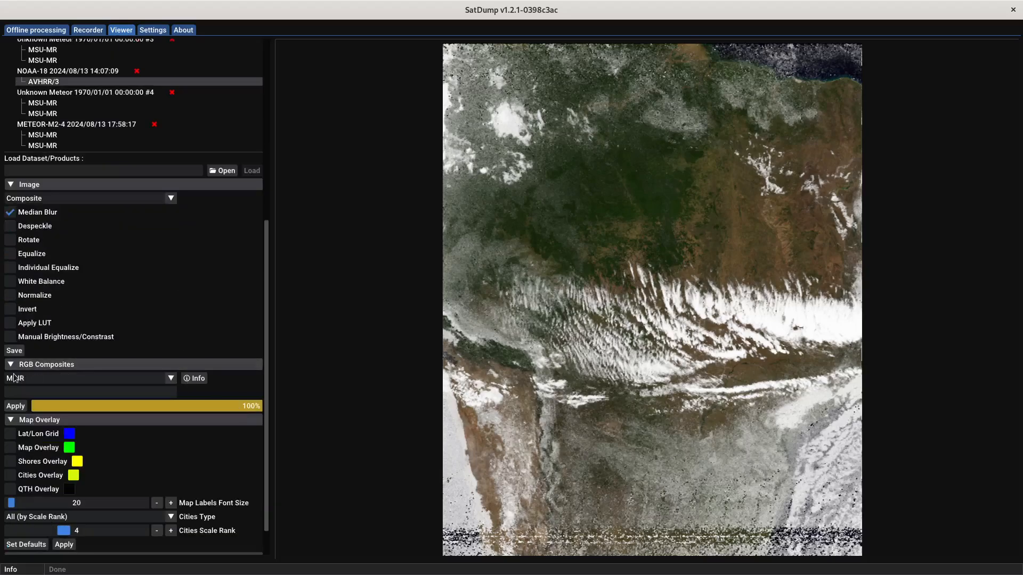
{"action": "scroll", "coordinate": [249, 352], "scroll_direction": "down", "scroll_amount": 1}
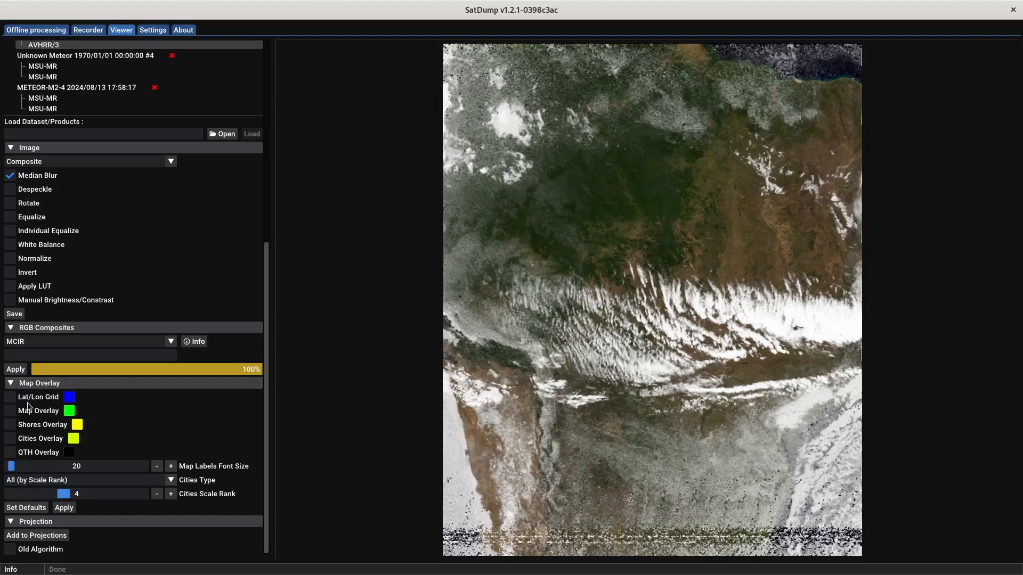
{"action": "left_click", "coordinate": [10, 385]}
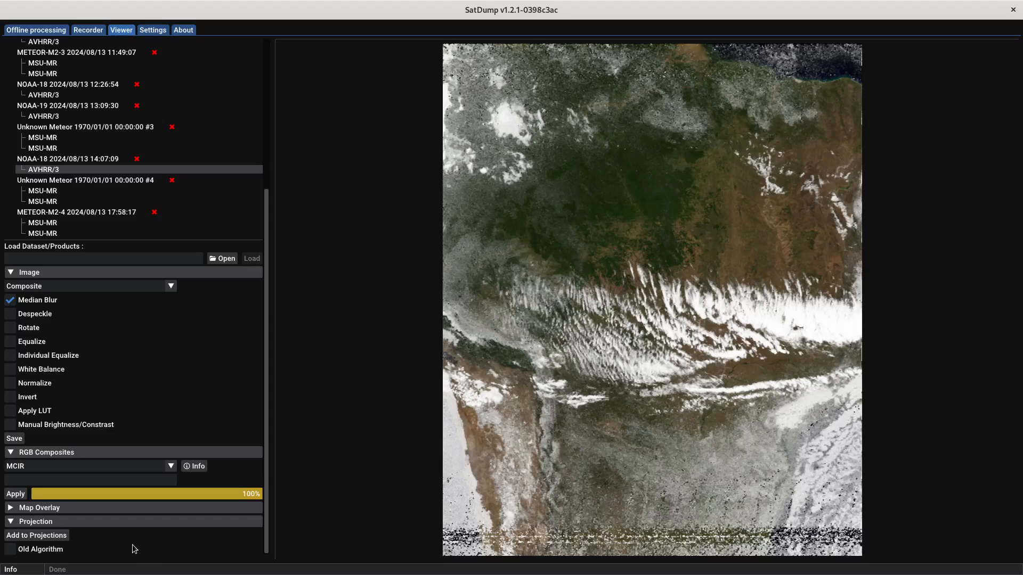
{"action": "left_click", "coordinate": [59, 538]}
Step: Add the AVHRR/3 MCIR composite of the NOAA-15 2024/08/13 08:41:53 pass to the projections
{"action": "scroll", "coordinate": [128, 375], "scroll_direction": "up", "scroll_amount": 2}
{"action": "scroll", "coordinate": [124, 376], "scroll_direction": "up", "scroll_amount": 2}
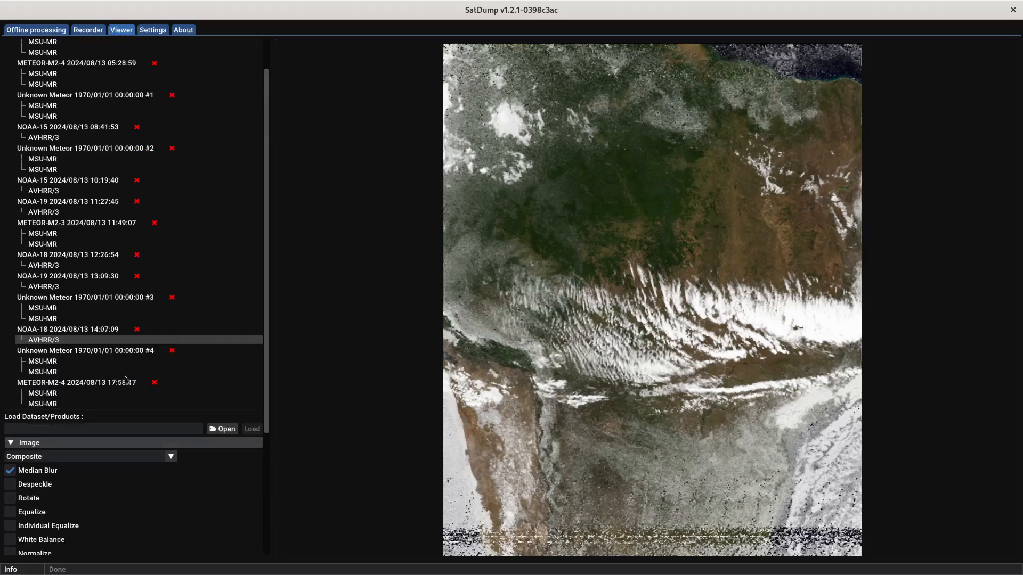
{"action": "scroll", "coordinate": [124, 377], "scroll_direction": "up", "scroll_amount": 1}
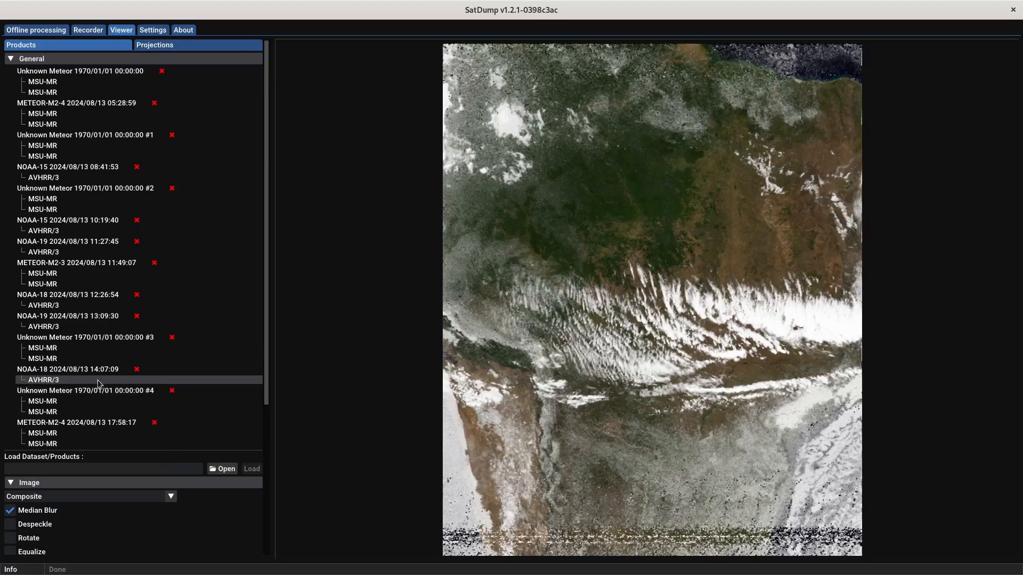
{"action": "left_click", "coordinate": [55, 178]}
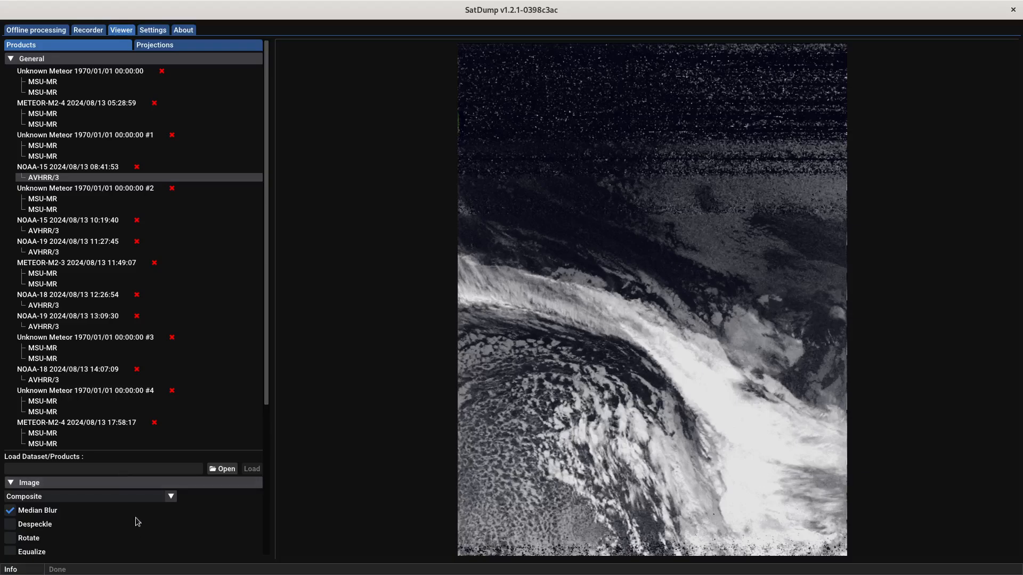
{"action": "scroll", "coordinate": [135, 516], "scroll_direction": "down", "scroll_amount": 2}
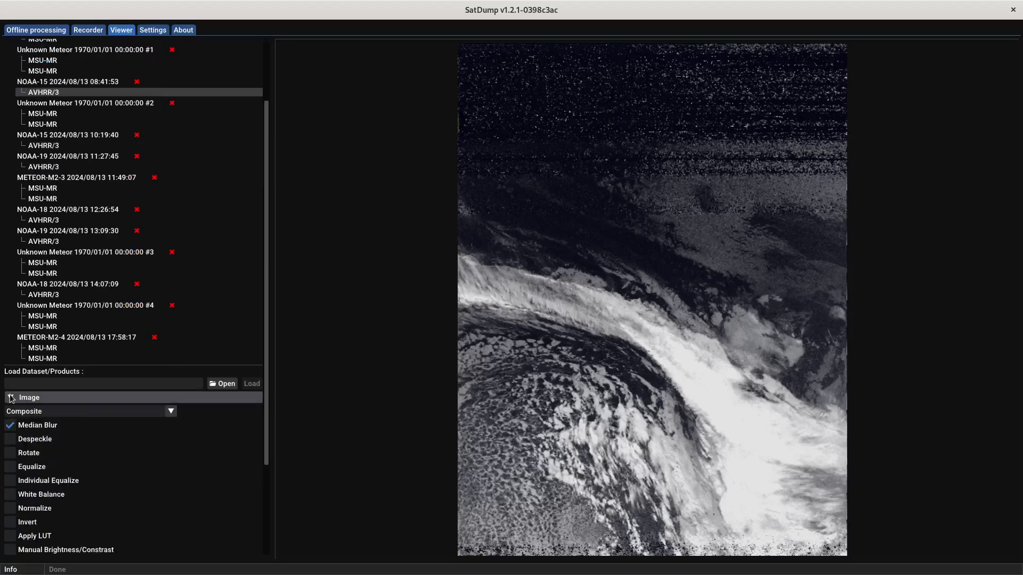
{"action": "scroll", "coordinate": [178, 487], "scroll_direction": "down", "scroll_amount": 3}
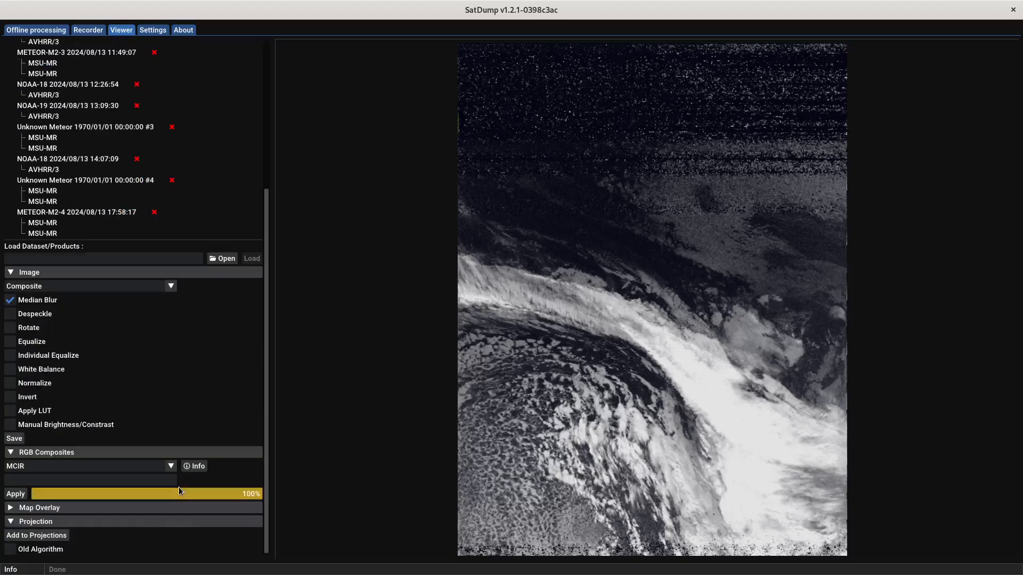
{"action": "left_click", "coordinate": [51, 537]}
Step: Add the AVHRR/3 MCIR composite of the NOAA-15 2024/08/13 10:19:40 pass to the projections
{"action": "scroll", "coordinate": [162, 430], "scroll_direction": "up", "scroll_amount": 5}
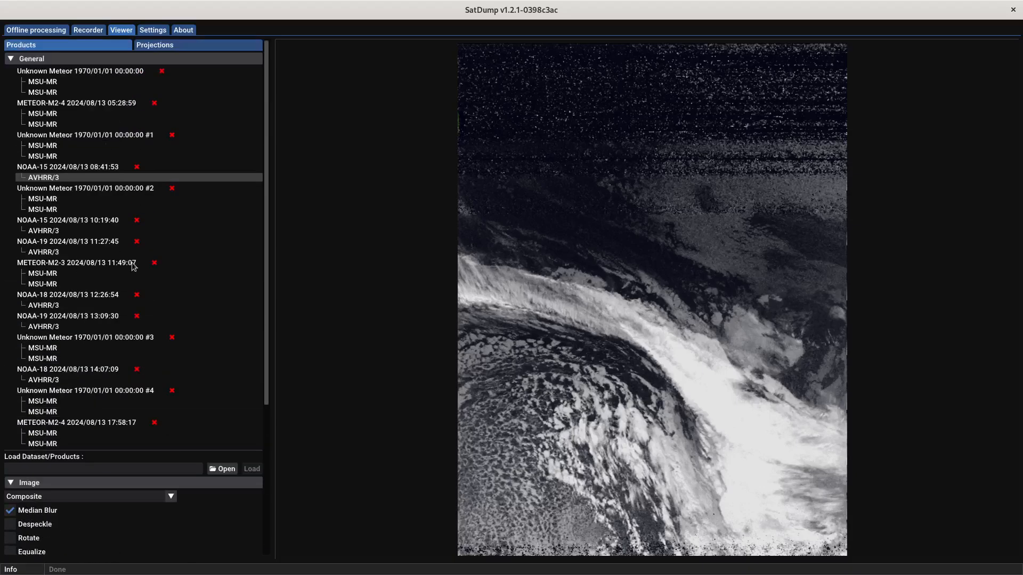
{"action": "left_click", "coordinate": [52, 232]}
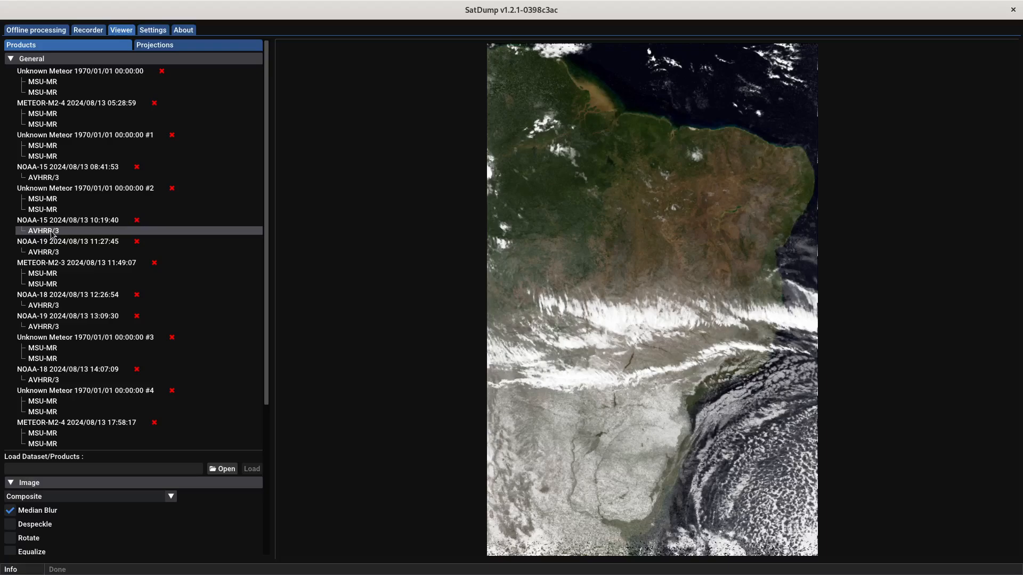
{"action": "scroll", "coordinate": [104, 353], "scroll_direction": "down", "scroll_amount": 5}
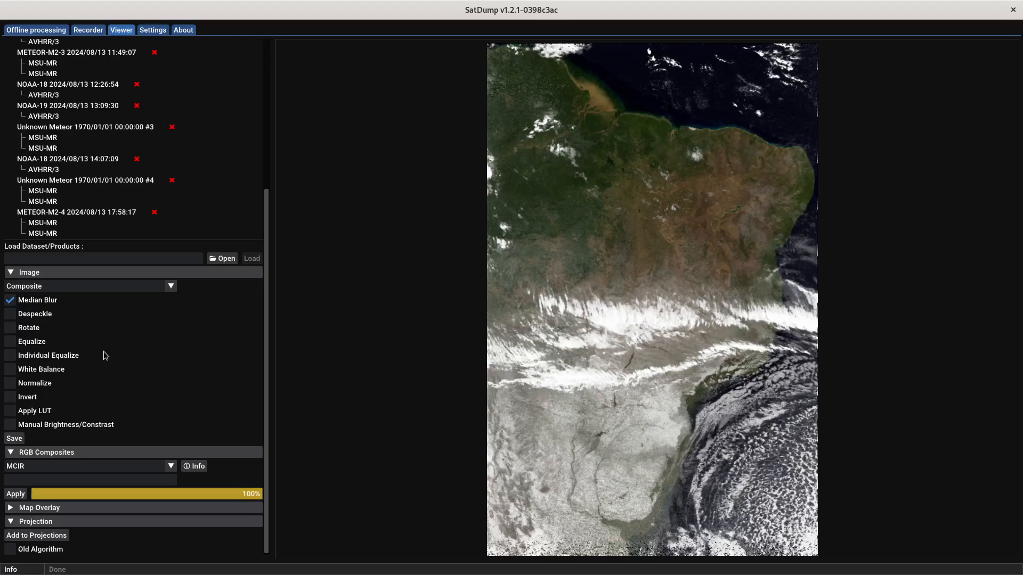
{"action": "scroll", "coordinate": [107, 275], "scroll_direction": "up", "scroll_amount": 1}
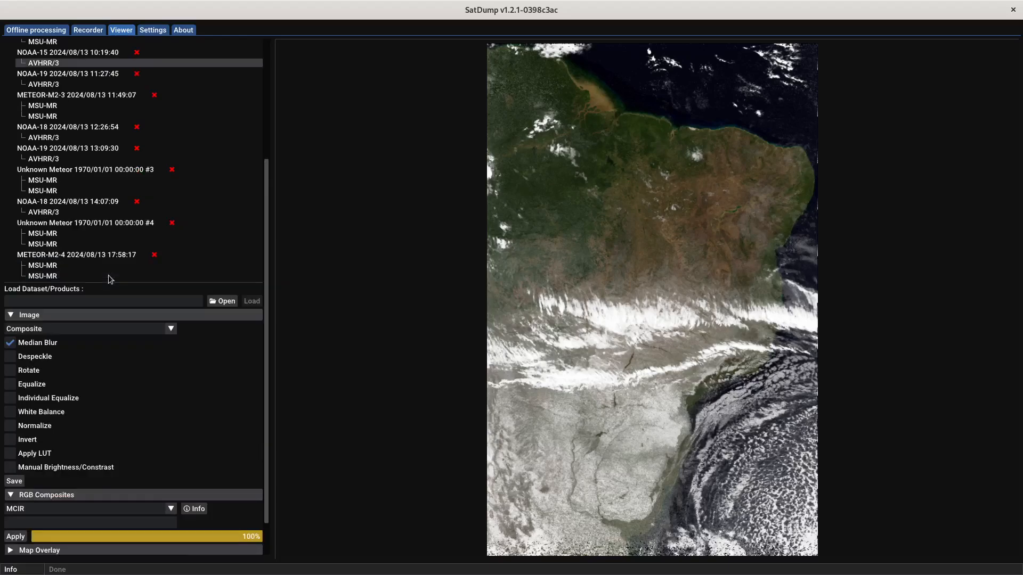
Step: Add the AVHRR/3 MCIR composite of the NOAA-19 2024/08/13 11:27:45 pass to the projections
{"action": "scroll", "coordinate": [108, 275], "scroll_direction": "up", "scroll_amount": 3}
{"action": "left_click", "coordinate": [52, 212]}
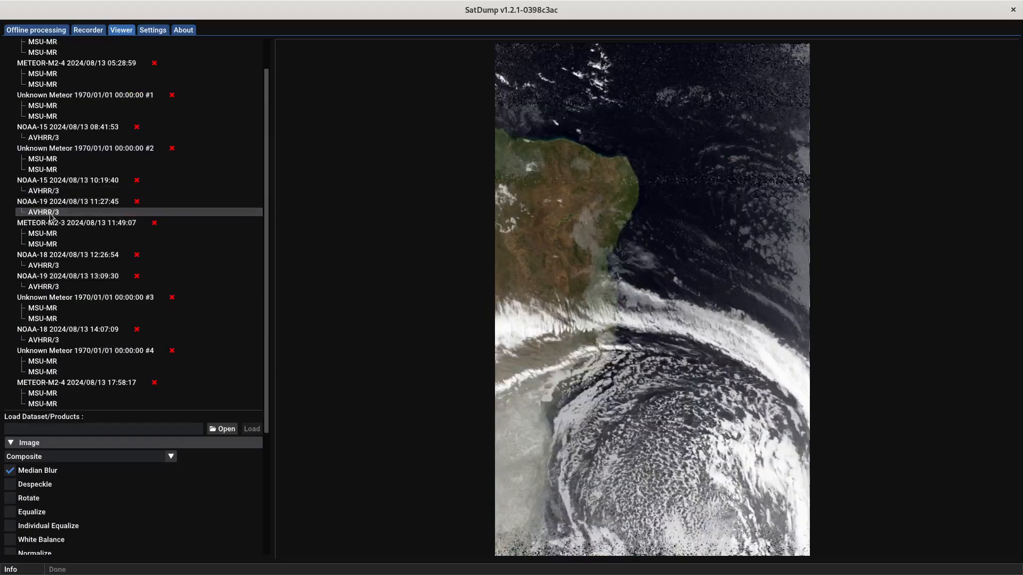
{"action": "scroll", "coordinate": [129, 397], "scroll_direction": "down", "scroll_amount": 4}
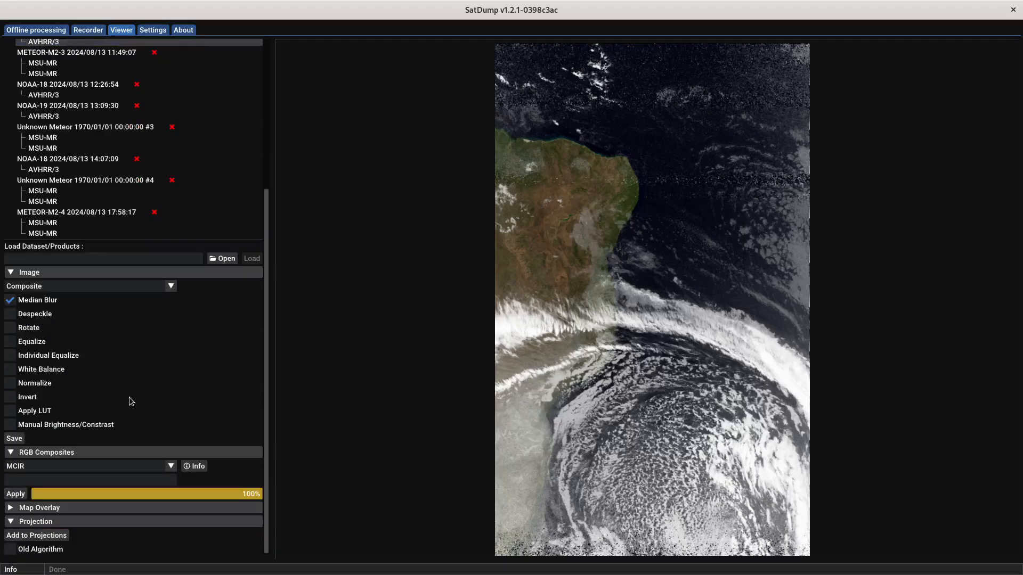
{"action": "left_click", "coordinate": [61, 539]}
{"action": "scroll", "coordinate": [195, 347], "scroll_direction": "up", "scroll_amount": 5}
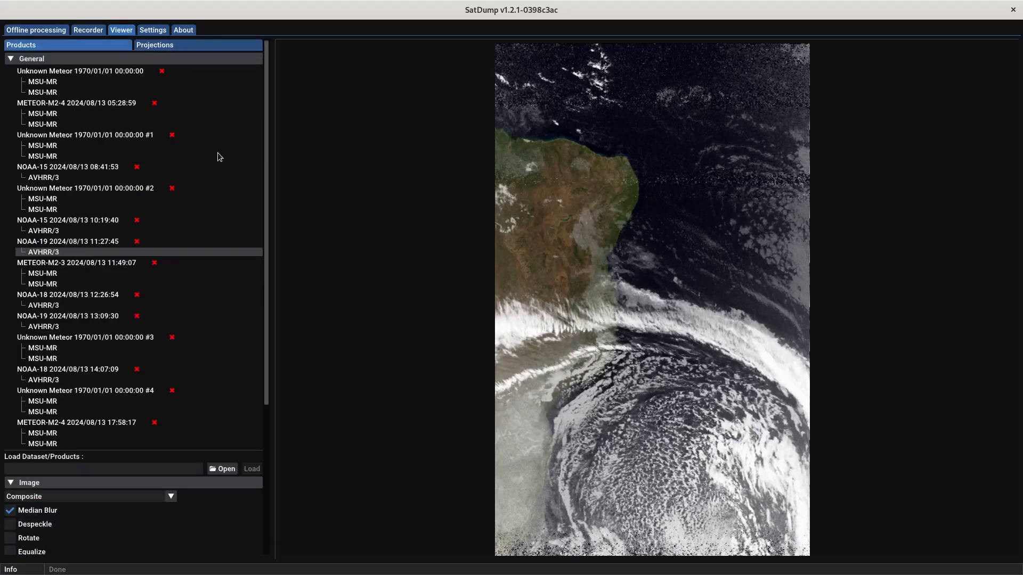
Step: Change the projection type from the satellite view to Equirectangular and turn off Auto Scale Mode
{"action": "left_click", "coordinate": [164, 47]}
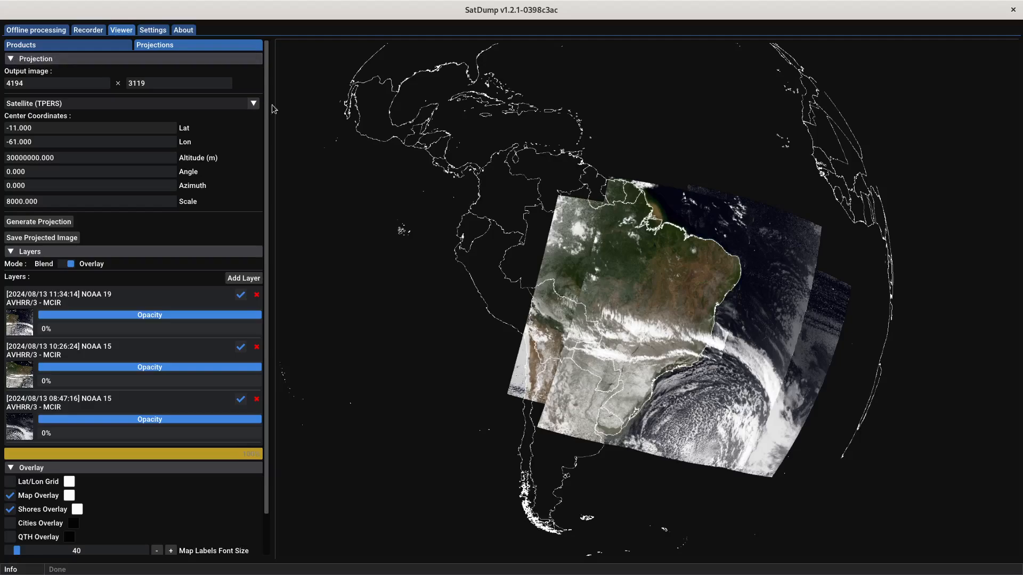
{"action": "left_click", "coordinate": [251, 105]}
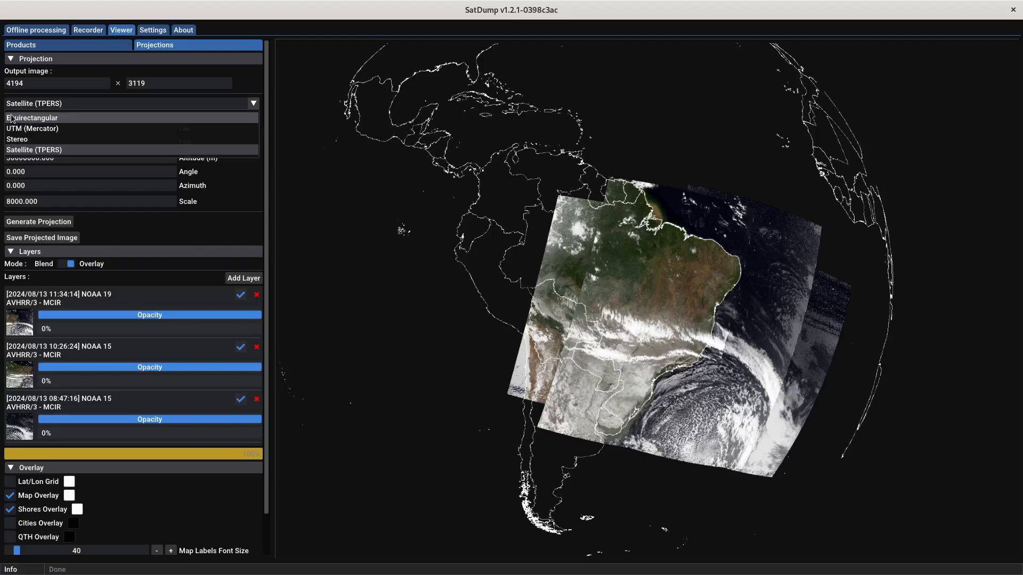
{"action": "left_click", "coordinate": [45, 119]}
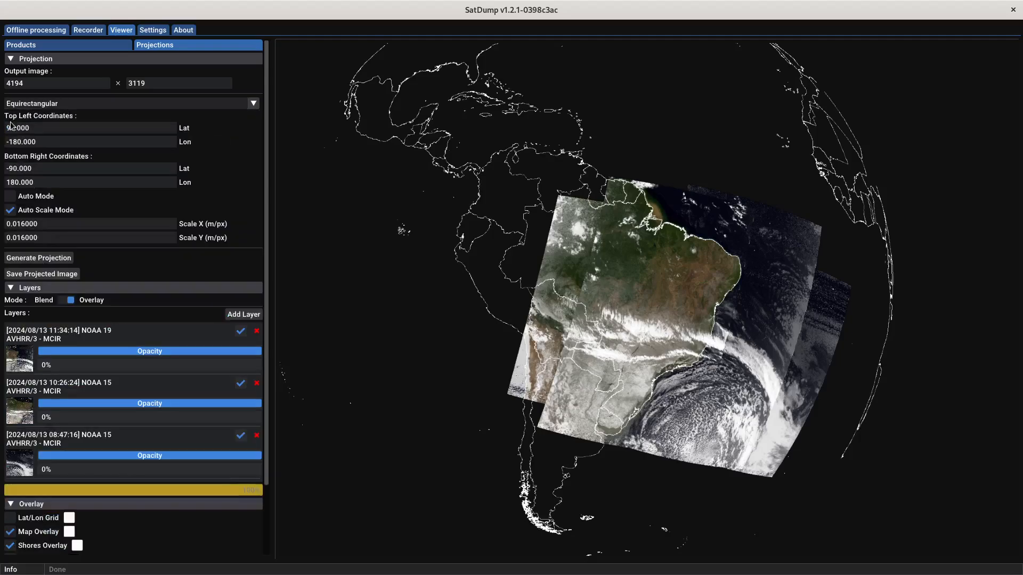
{"action": "left_click", "coordinate": [11, 210]}
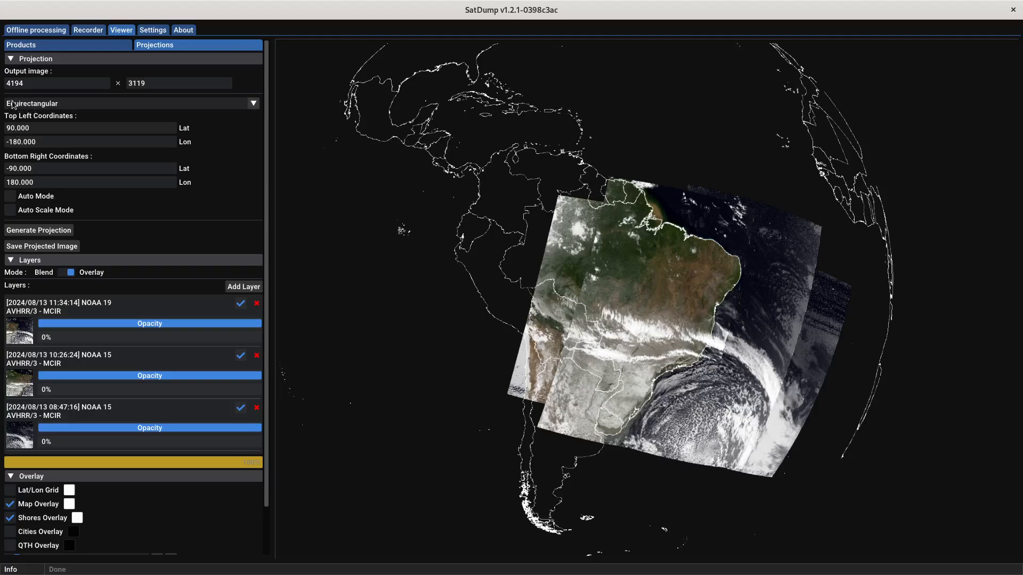
{"action": "left_click", "coordinate": [258, 108]}
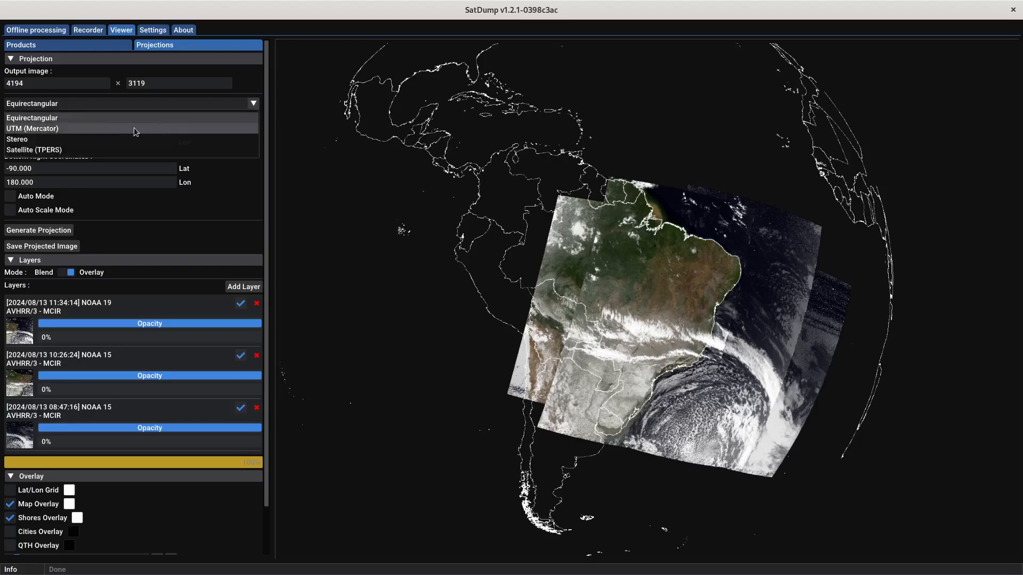
{"action": "left_click", "coordinate": [102, 119]}
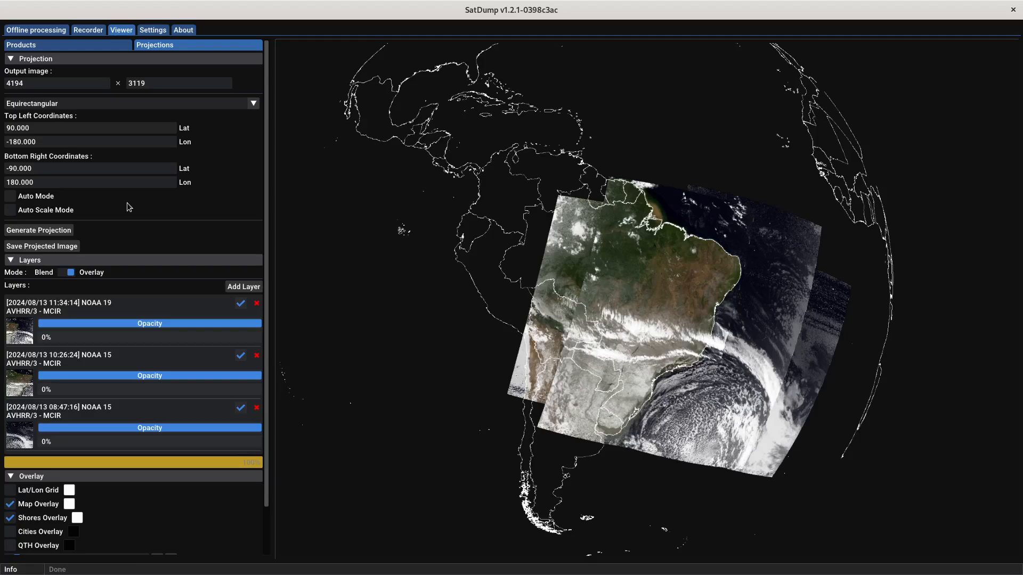
Step: Enable Auto Mode and Auto Scale Mode for the Equirectangular projection and review the list of added layers
{"action": "left_click", "coordinate": [13, 197]}
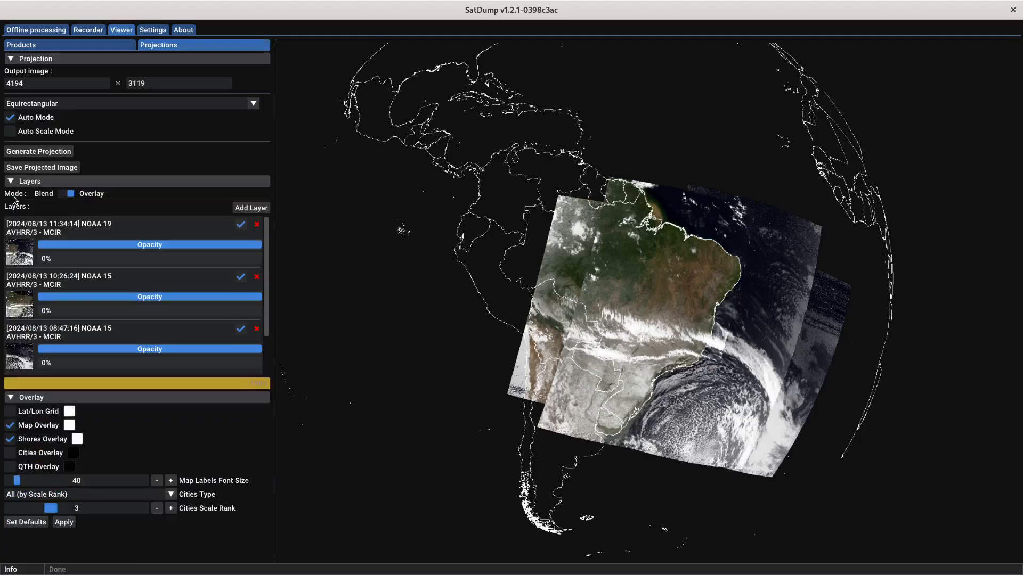
{"action": "left_click", "coordinate": [11, 133]}
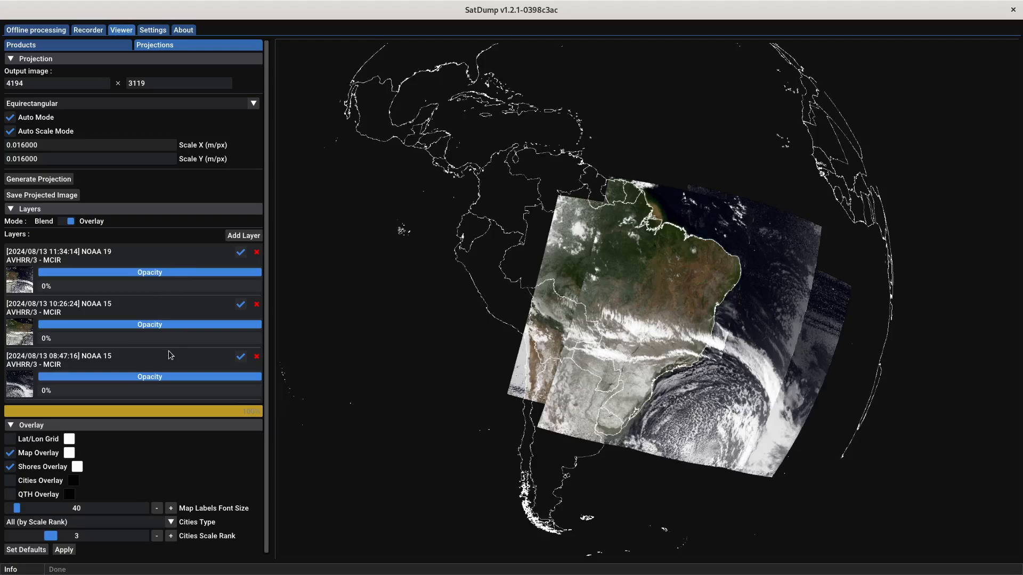
{"action": "scroll", "coordinate": [169, 351], "scroll_direction": "down", "scroll_amount": 2}
{"action": "scroll", "coordinate": [169, 351], "scroll_direction": "up", "scroll_amount": 2}
{"action": "scroll", "coordinate": [169, 351], "scroll_direction": "down", "scroll_amount": 2}
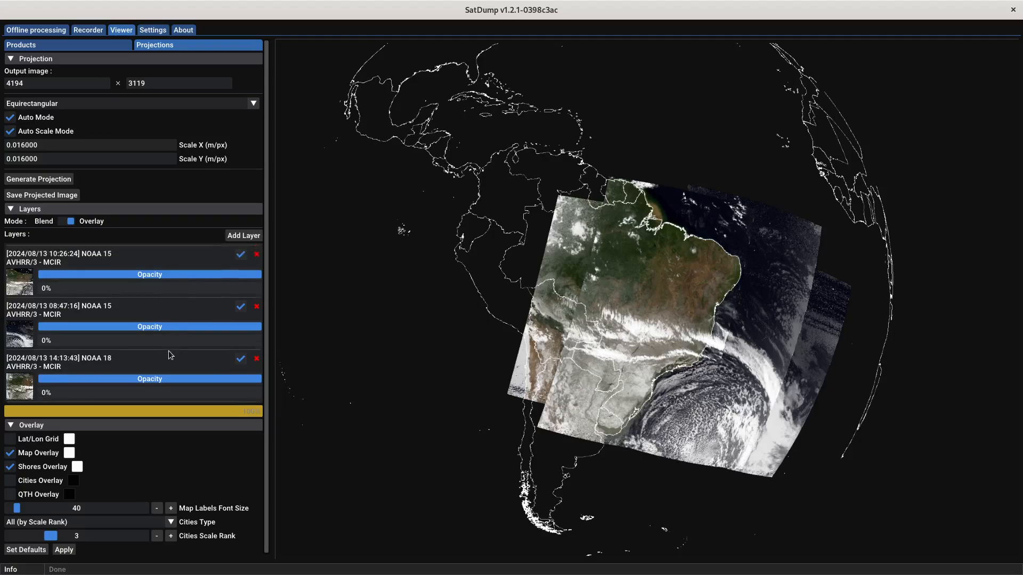
{"action": "scroll", "coordinate": [169, 352], "scroll_direction": "up", "scroll_amount": 2}
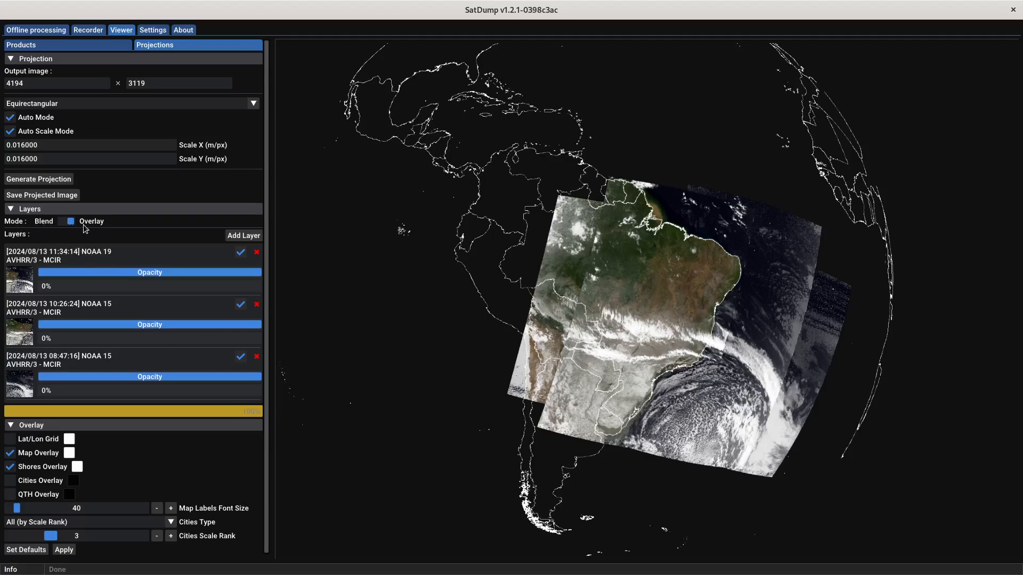
Step: Turn off the Map Overlay and Shores Overlay for the projection and check the list of loaded products
{"action": "left_click", "coordinate": [11, 452]}
{"action": "left_click", "coordinate": [10, 467]}
{"action": "left_click", "coordinate": [64, 45]}
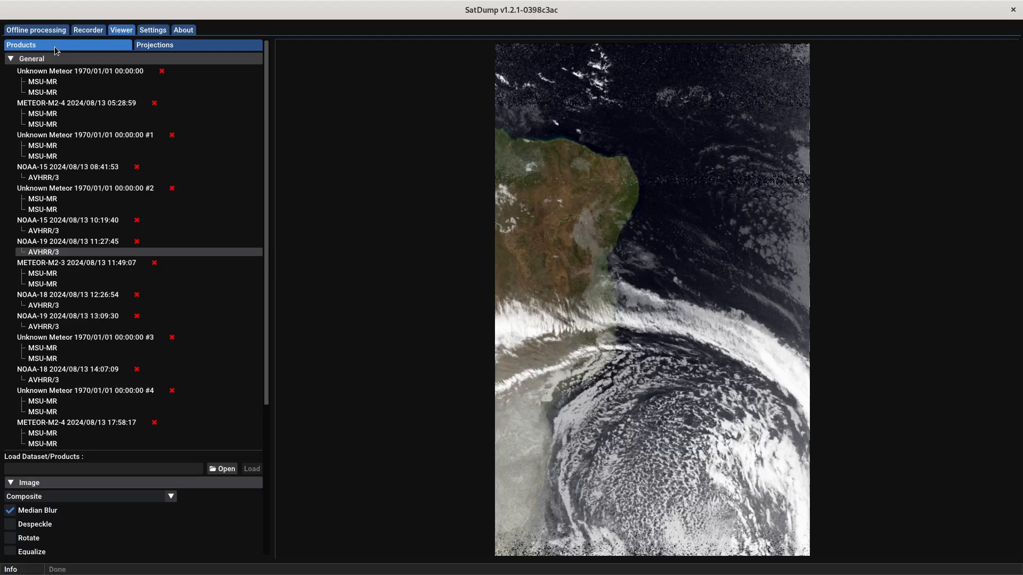
{"action": "scroll", "coordinate": [97, 417], "scroll_direction": "down", "scroll_amount": 5}
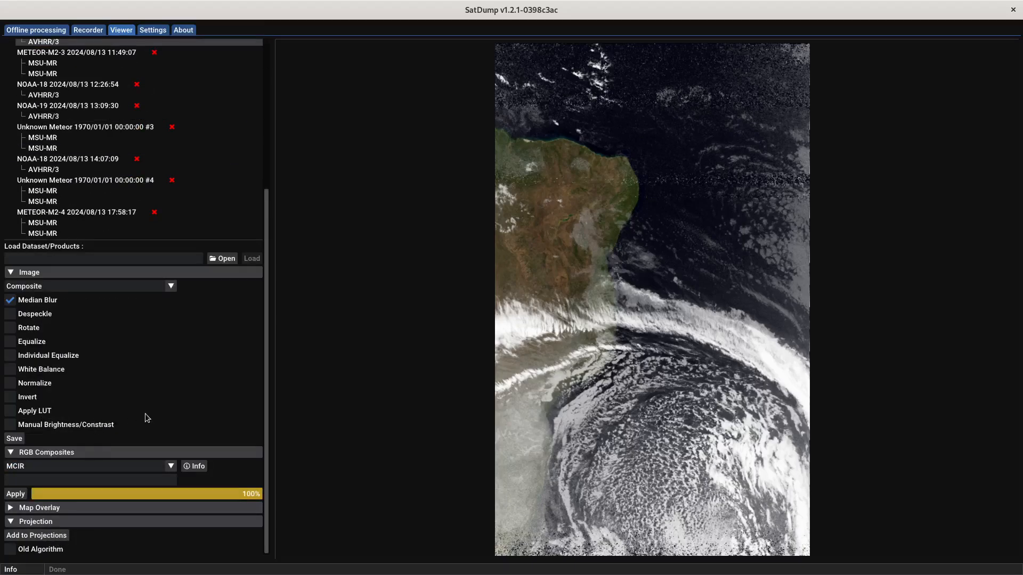
{"action": "scroll", "coordinate": [144, 413], "scroll_direction": "up", "scroll_amount": 5}
{"action": "left_click", "coordinate": [174, 46]}
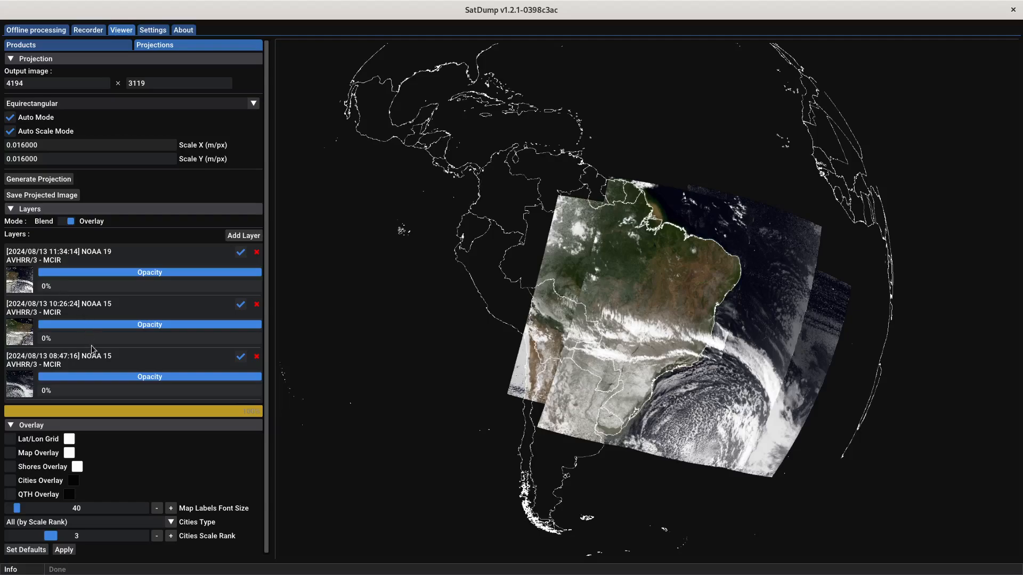
Step: Keep Equirectangular as the projection type, generate the projection of the three NOAA layers and inspect the combined image
{"action": "left_click", "coordinate": [254, 103]}
{"action": "left_click", "coordinate": [59, 122]}
{"action": "left_click", "coordinate": [47, 180]}
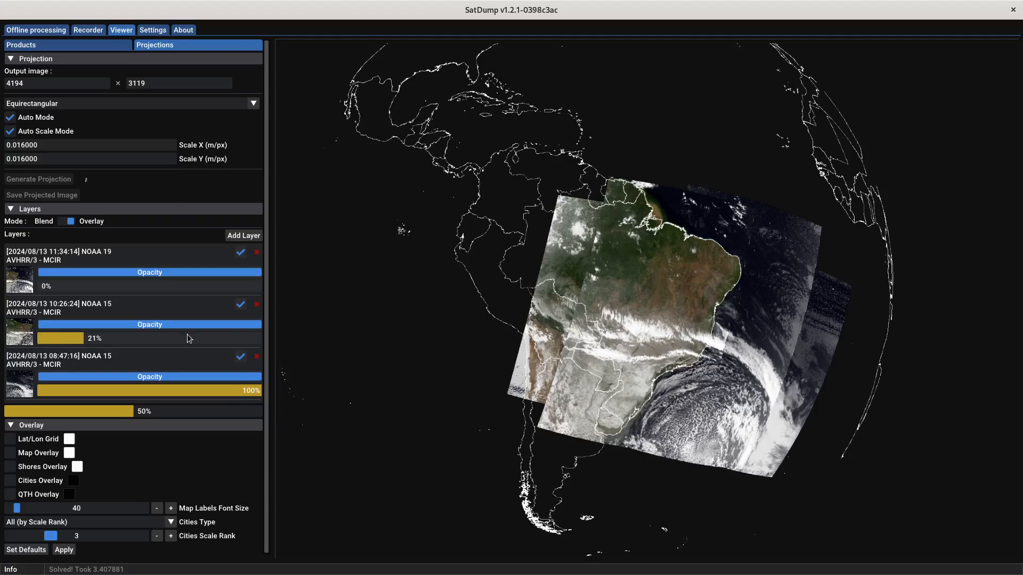
{"action": "scroll", "coordinate": [187, 334], "scroll_direction": "down", "scroll_amount": 1}
{"action": "scroll", "coordinate": [187, 334], "scroll_direction": "up", "scroll_amount": 1}
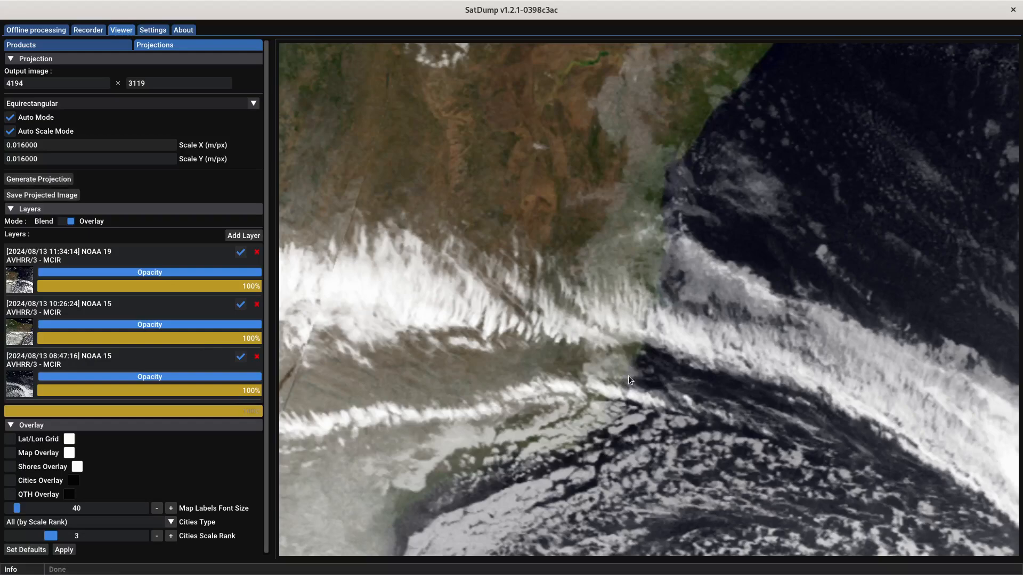
{"action": "scroll", "coordinate": [619, 344], "scroll_direction": "down", "scroll_amount": 8}
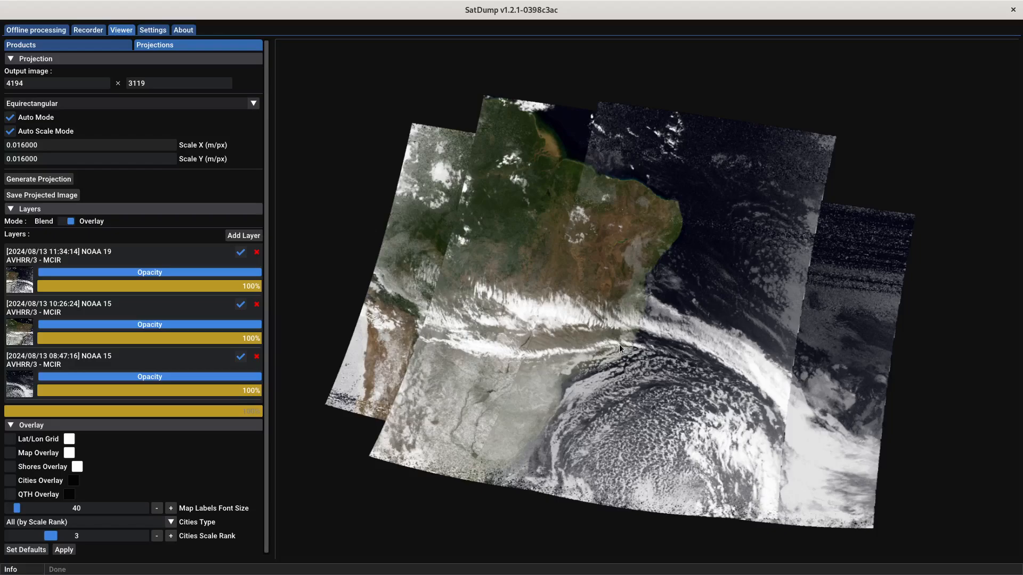
{"action": "scroll", "coordinate": [619, 344], "scroll_direction": "up", "scroll_amount": 6}
{"action": "scroll", "coordinate": [619, 344], "scroll_direction": "down", "scroll_amount": 7}
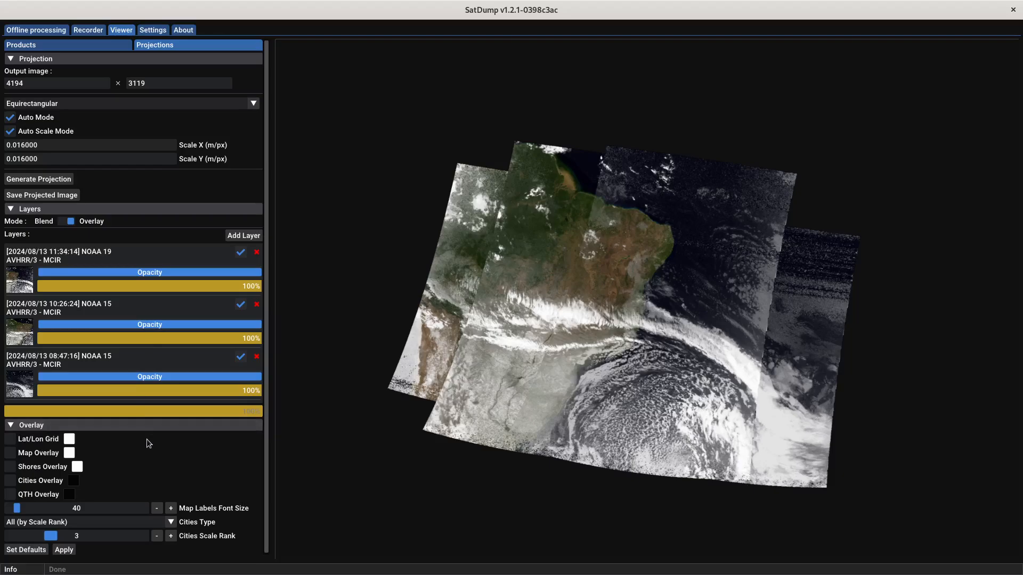
Step: Enable the Map Overlay and Shores Overlay and regenerate the Equirectangular projection
{"action": "left_click", "coordinate": [10, 453]}
{"action": "left_click", "coordinate": [10, 467]}
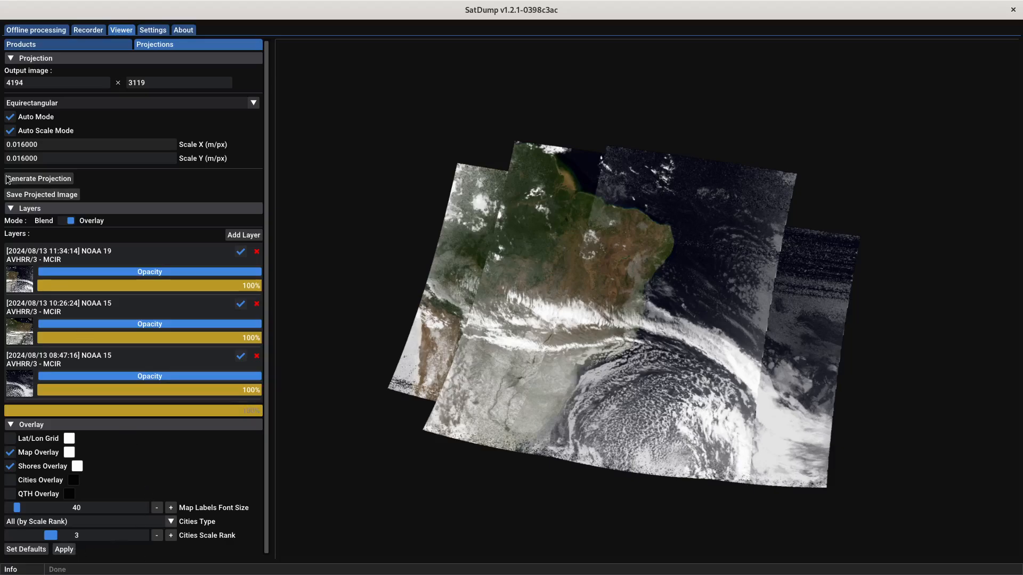
{"action": "left_click", "coordinate": [24, 180]}
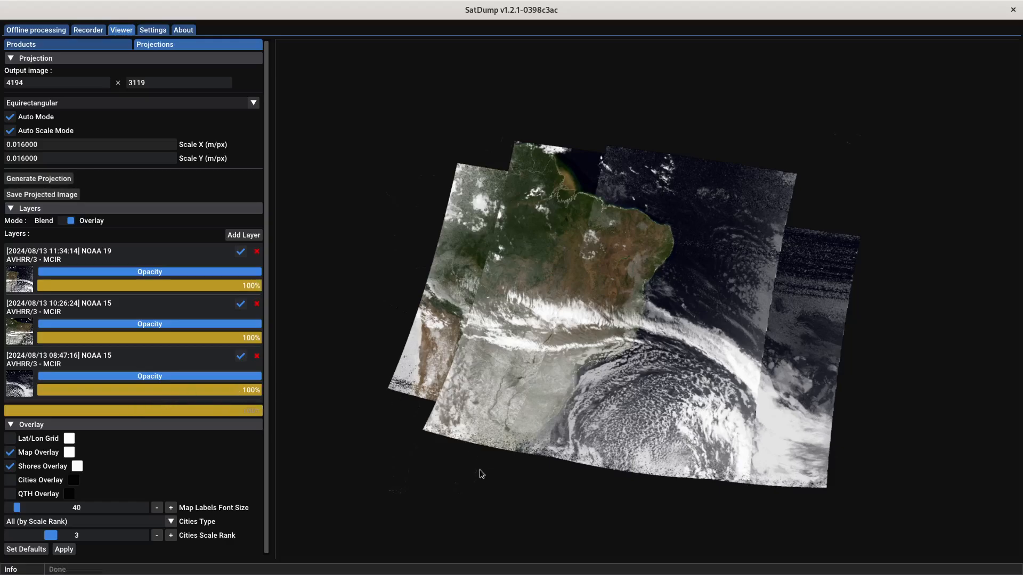
Step: Examine the country borders and shorelines around the southern edge of the combined Equirectangular image
{"action": "scroll", "coordinate": [469, 482], "scroll_direction": "up", "scroll_amount": 5}
{"action": "scroll", "coordinate": [426, 480], "scroll_direction": "up", "scroll_amount": 3}
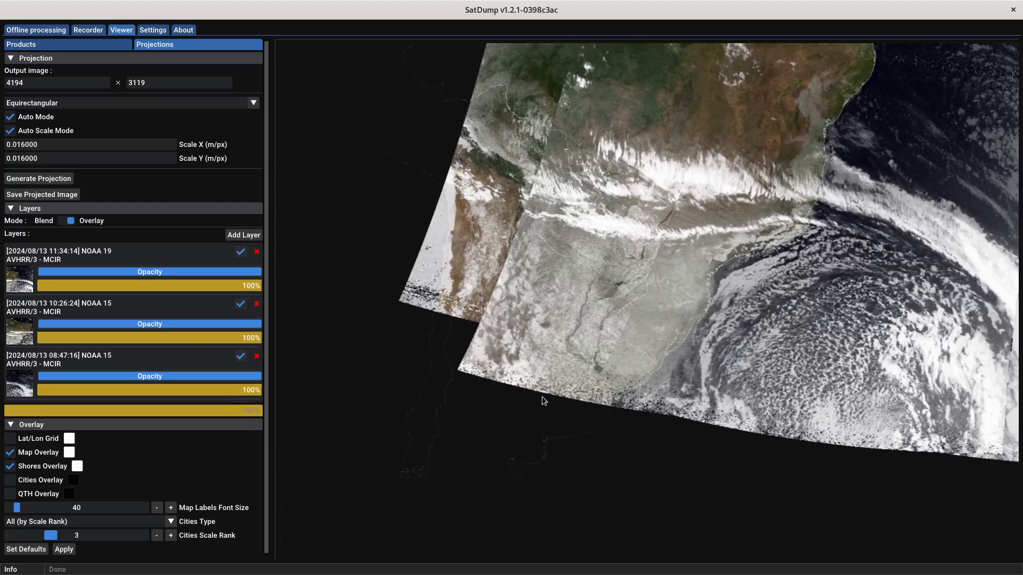
{"action": "scroll", "coordinate": [481, 428], "scroll_direction": "up", "scroll_amount": 3}
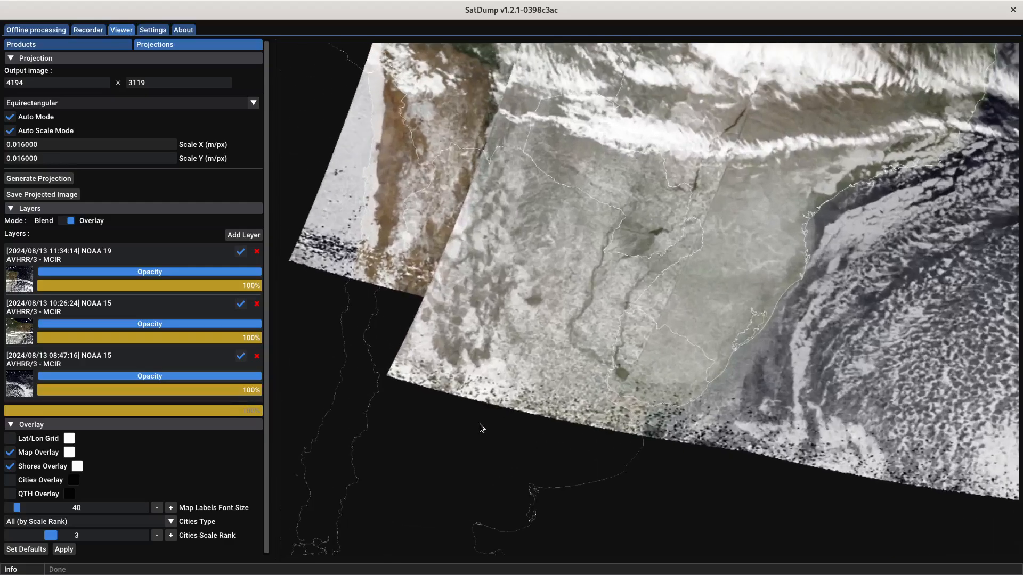
{"action": "left_click_drag", "start_coordinate": [477, 438], "coordinate": [495, 467]}
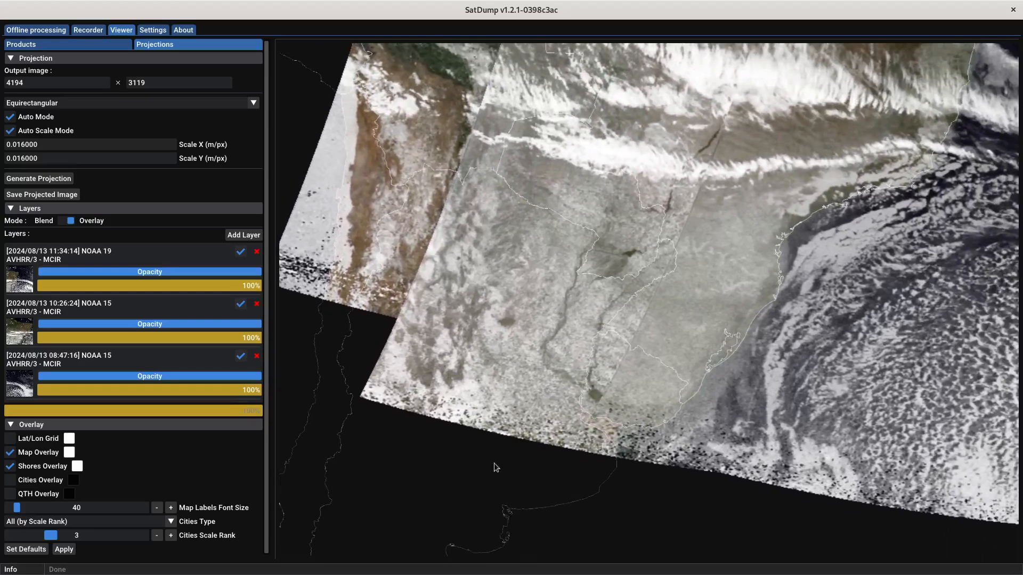
{"action": "scroll", "coordinate": [715, 335], "scroll_direction": "up", "scroll_amount": 2}
{"action": "scroll", "coordinate": [592, 349], "scroll_direction": "down", "scroll_amount": 3}
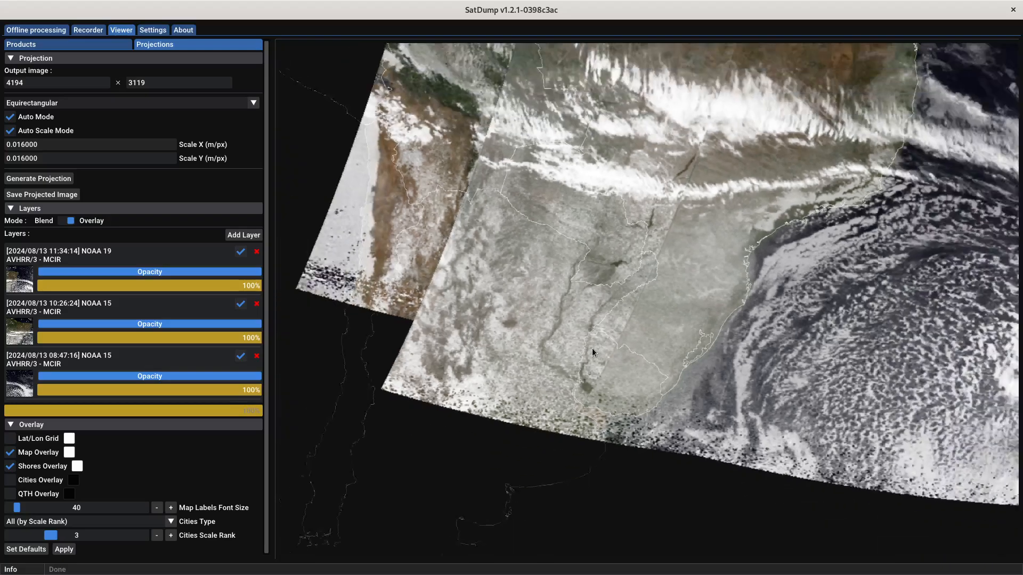
{"action": "scroll", "coordinate": [611, 333], "scroll_direction": "down", "scroll_amount": 4}
{"action": "left_click_drag", "start_coordinate": [587, 190], "coordinate": [521, 251]}
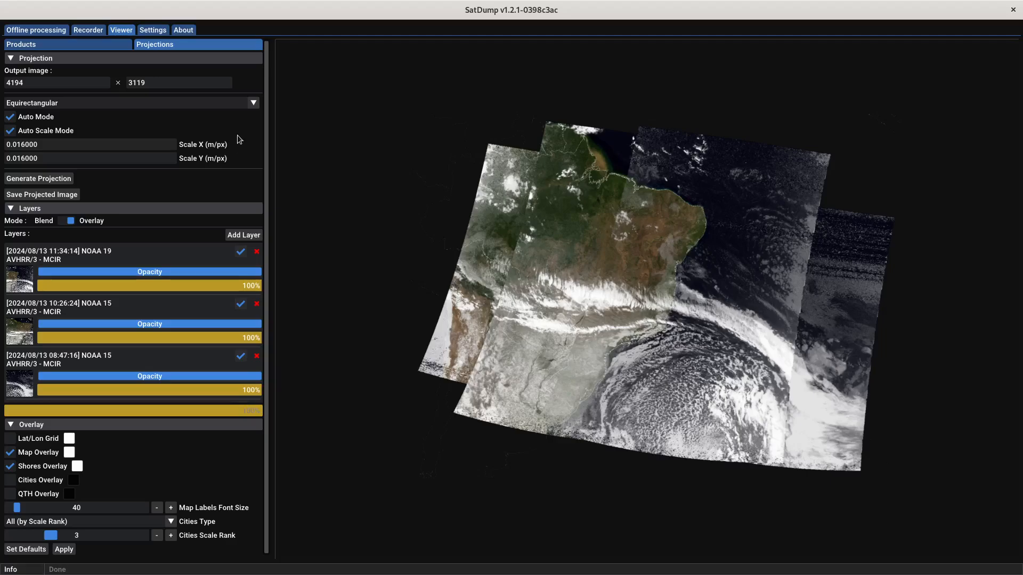
Step: Change the projection type to Satellite (TPERS) and review its center latitude, longitude and altitude settings
{"action": "left_click", "coordinate": [250, 105]}
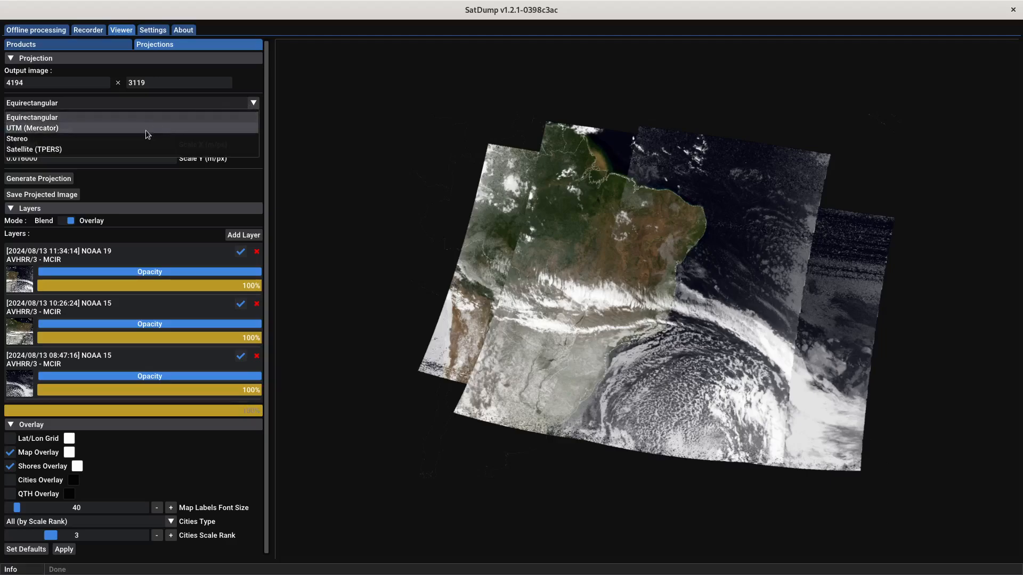
{"action": "left_click", "coordinate": [97, 149]}
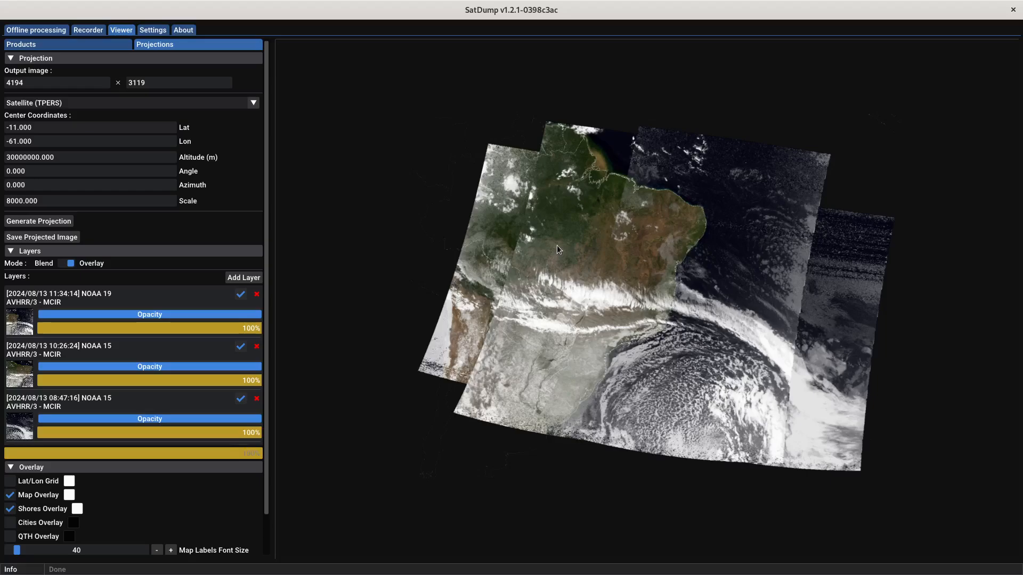
{"action": "left_click", "coordinate": [43, 128]}
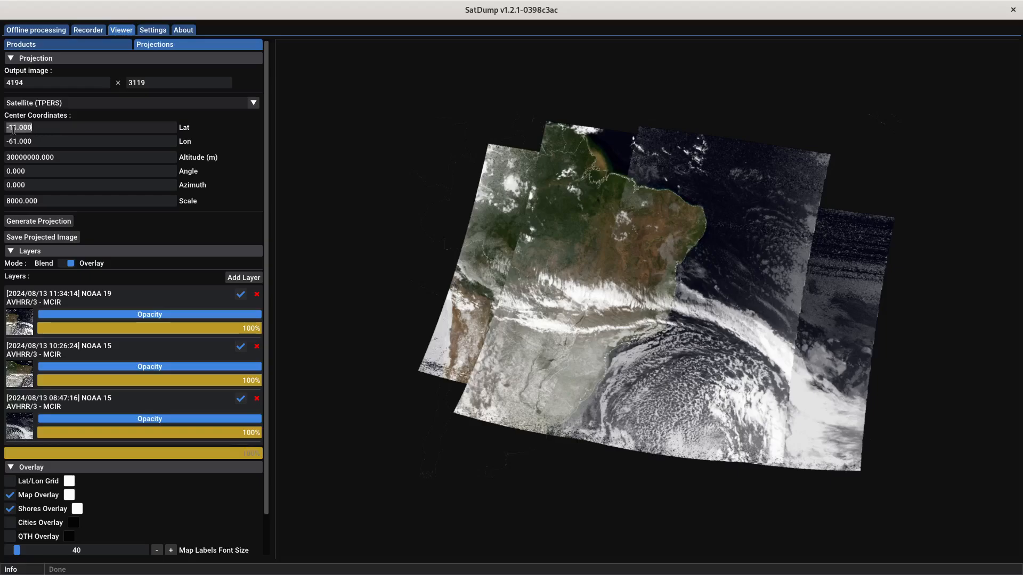
{"action": "left_click", "coordinate": [56, 144]}
{"action": "left_click", "coordinate": [42, 141]}
{"action": "left_click", "coordinate": [38, 127]}
{"action": "left_click", "coordinate": [49, 144]}
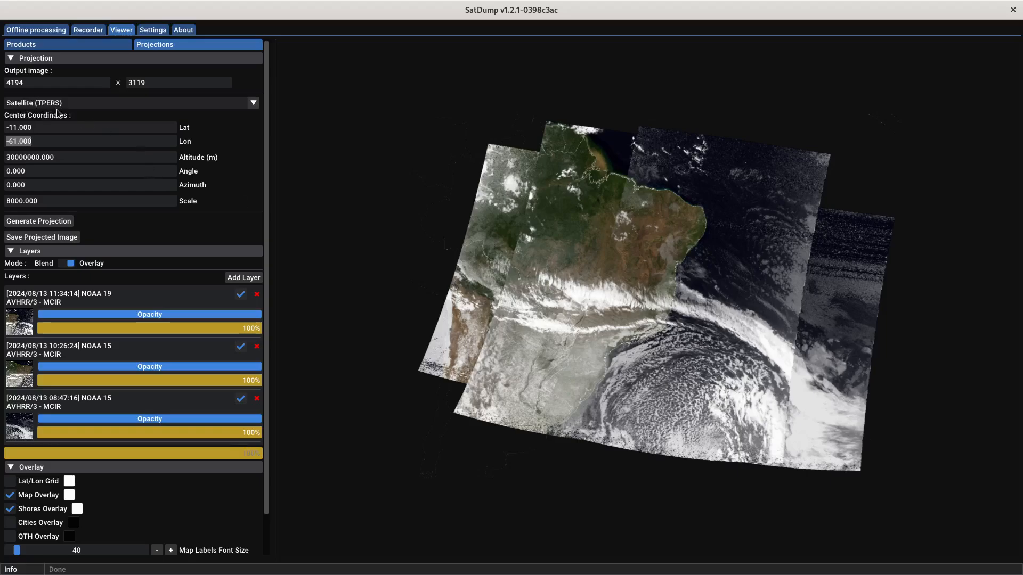
{"action": "left_click", "coordinate": [71, 158]}
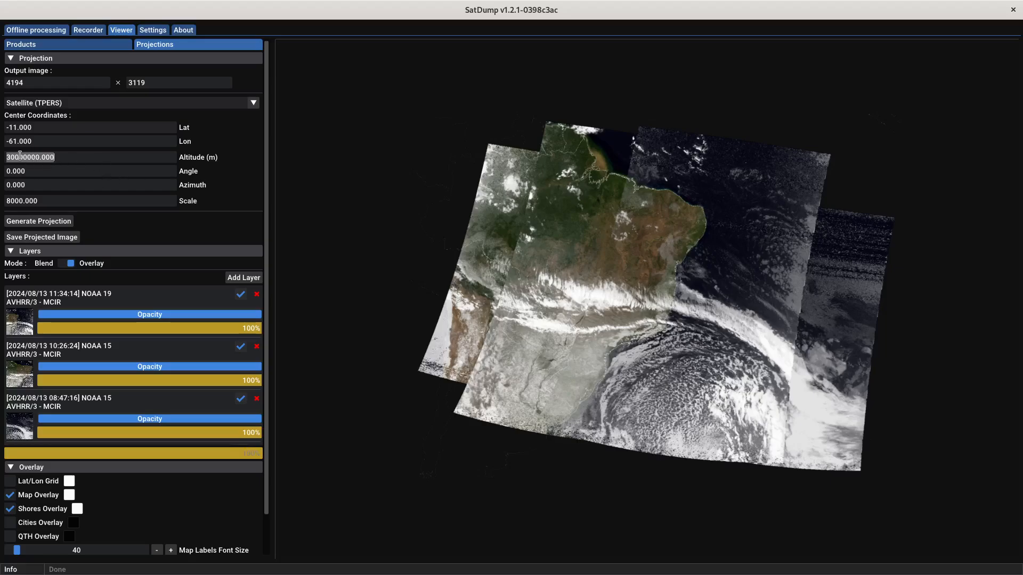
{"action": "left_click", "coordinate": [122, 159]}
{"action": "double_click", "coordinate": [43, 127]}
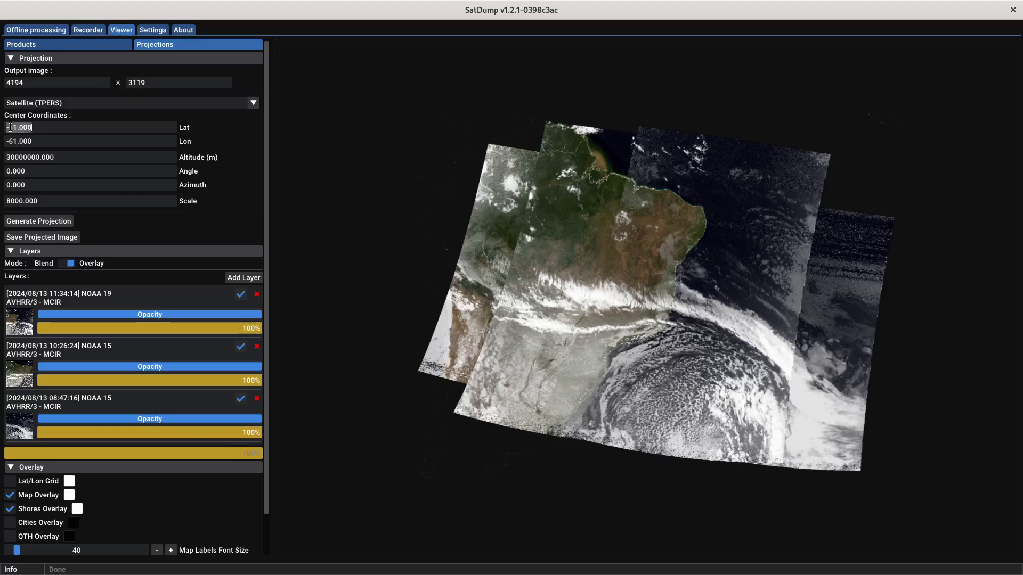
{"action": "left_click_drag", "start_coordinate": [50, 140], "coordinate": [9, 139]}
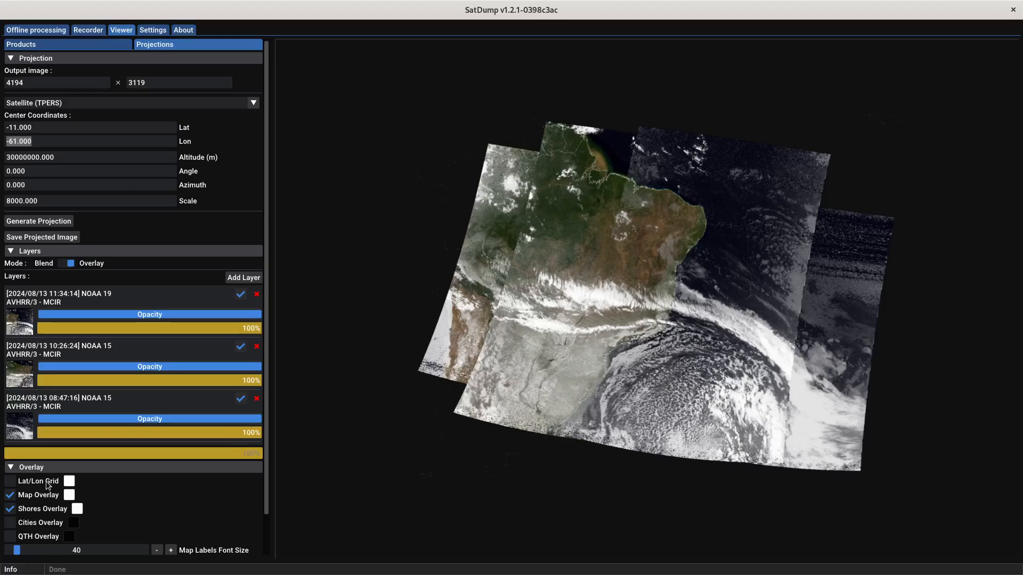
Step: Generate the Satellite (TPERS) projection of the three layers and inspect the passes on the globe
{"action": "scroll", "coordinate": [140, 501], "scroll_direction": "down", "scroll_amount": 1}
{"action": "scroll", "coordinate": [134, 488], "scroll_direction": "up", "scroll_amount": 1}
{"action": "left_click", "coordinate": [46, 222]}
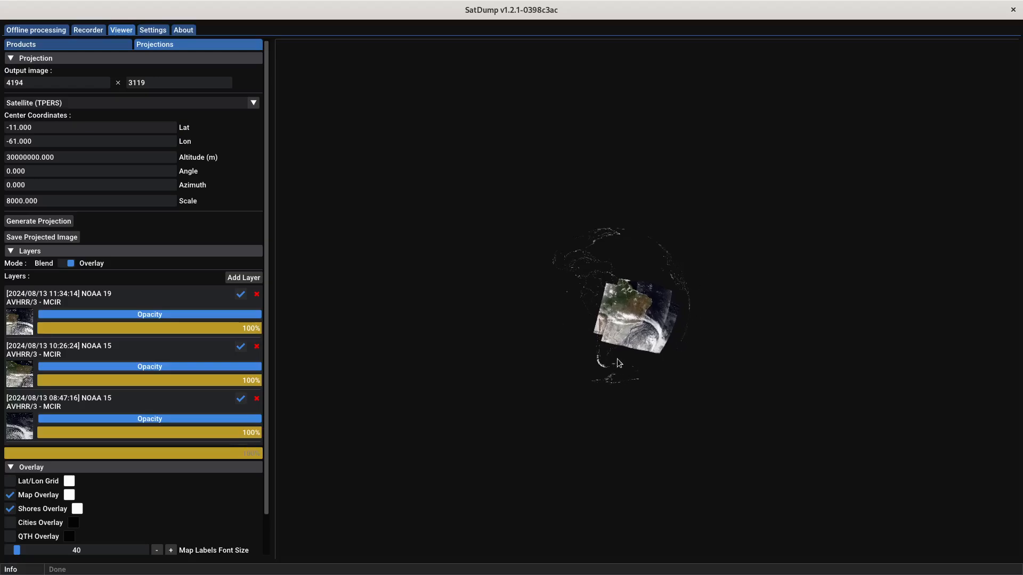
{"action": "scroll", "coordinate": [617, 328], "scroll_direction": "up", "scroll_amount": 5}
{"action": "scroll", "coordinate": [617, 328], "scroll_direction": "up", "scroll_amount": 4}
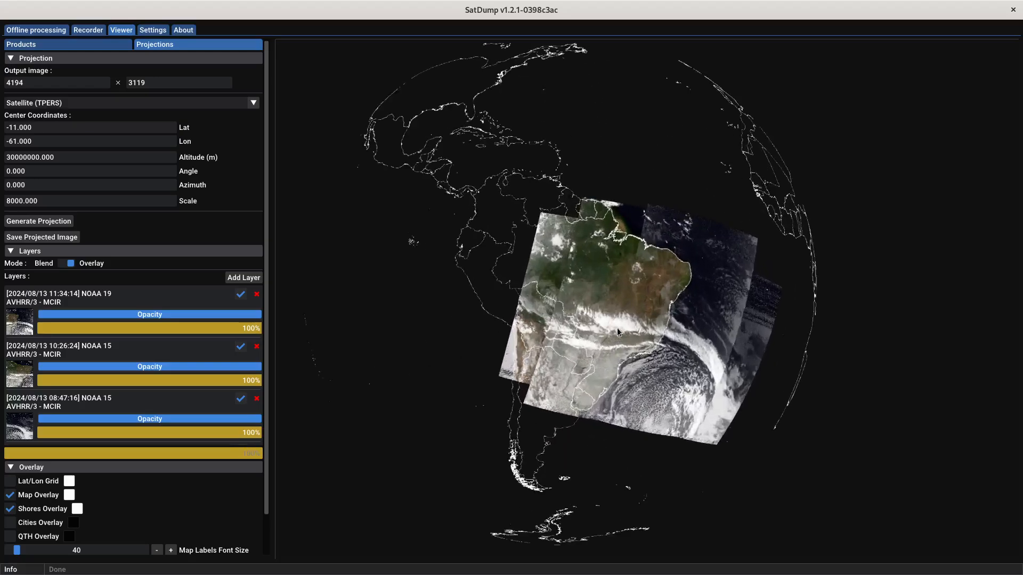
{"action": "left_click_drag", "start_coordinate": [551, 307], "coordinate": [638, 309]}
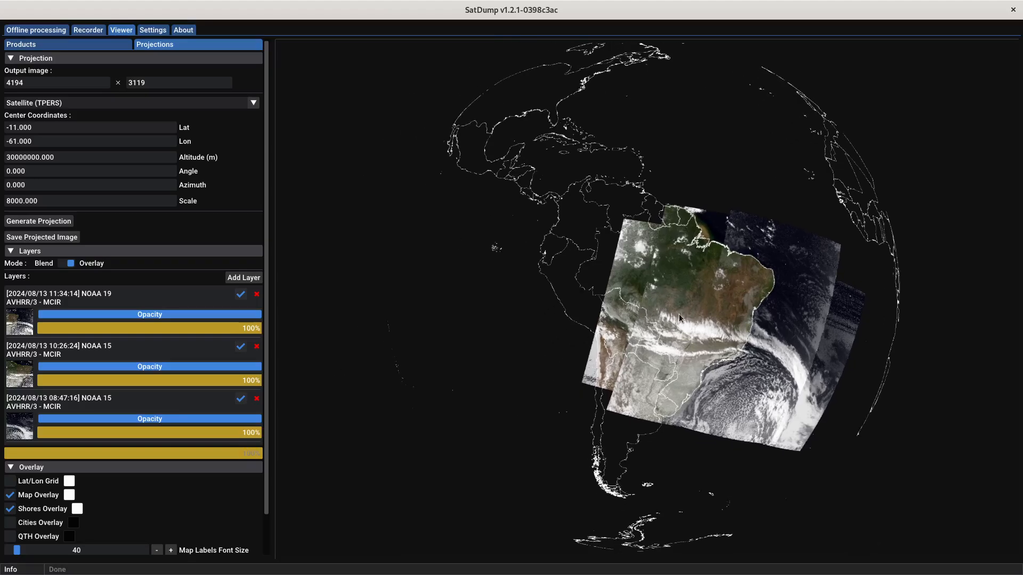
{"action": "scroll", "coordinate": [679, 314], "scroll_direction": "up", "scroll_amount": 3}
{"action": "scroll", "coordinate": [679, 315], "scroll_direction": "down", "scroll_amount": 2}
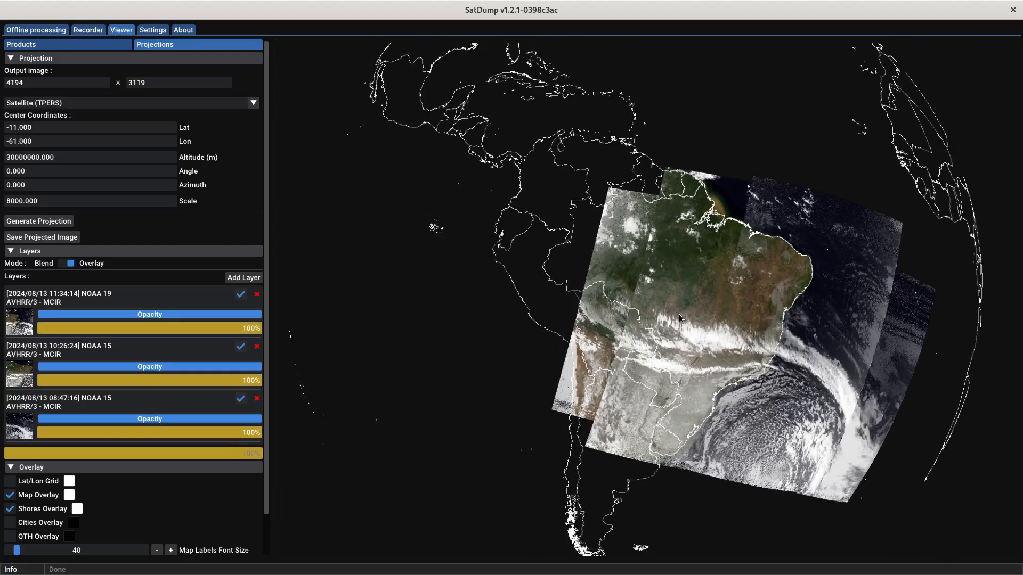
{"action": "scroll", "coordinate": [673, 313], "scroll_direction": "down", "scroll_amount": 2}
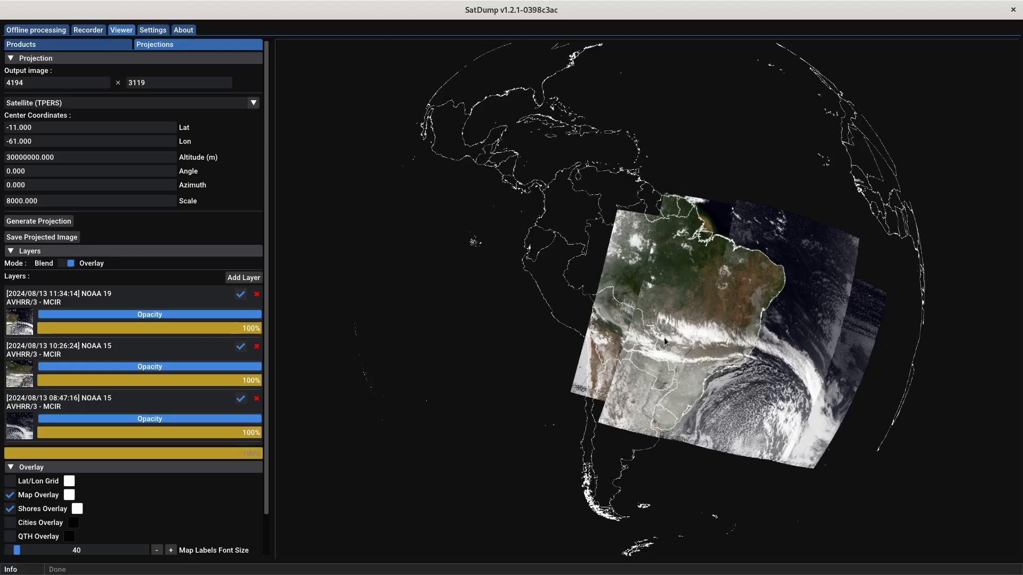
{"action": "scroll", "coordinate": [664, 339], "scroll_direction": "down", "scroll_amount": 3}
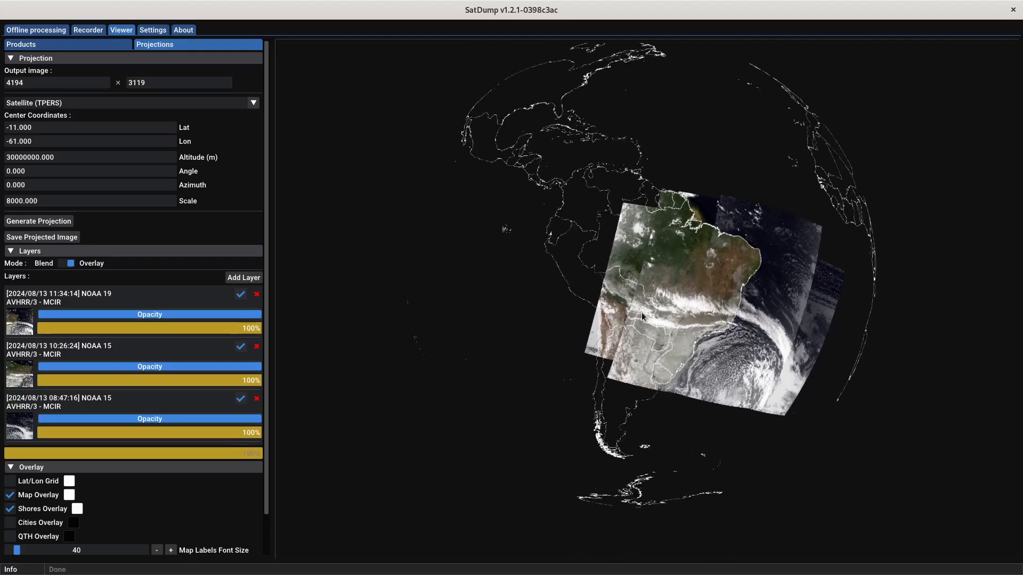
Step: Enable the Lat/Lon Grid, regenerate the satellite projection and inspect the grid across the globe
{"action": "left_click", "coordinate": [10, 483]}
{"action": "left_click", "coordinate": [41, 221]}
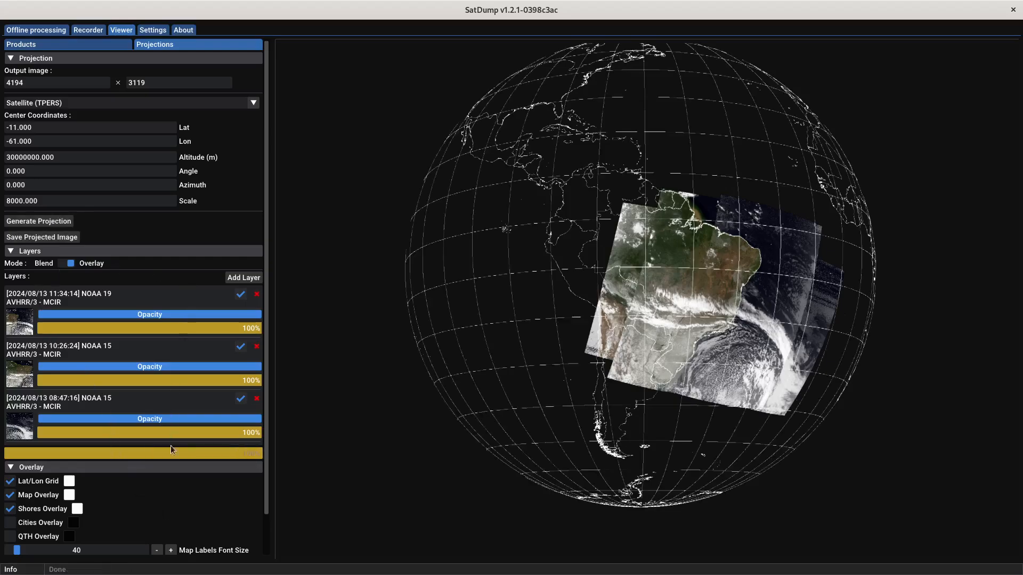
{"action": "scroll", "coordinate": [649, 324], "scroll_direction": "up", "scroll_amount": 5}
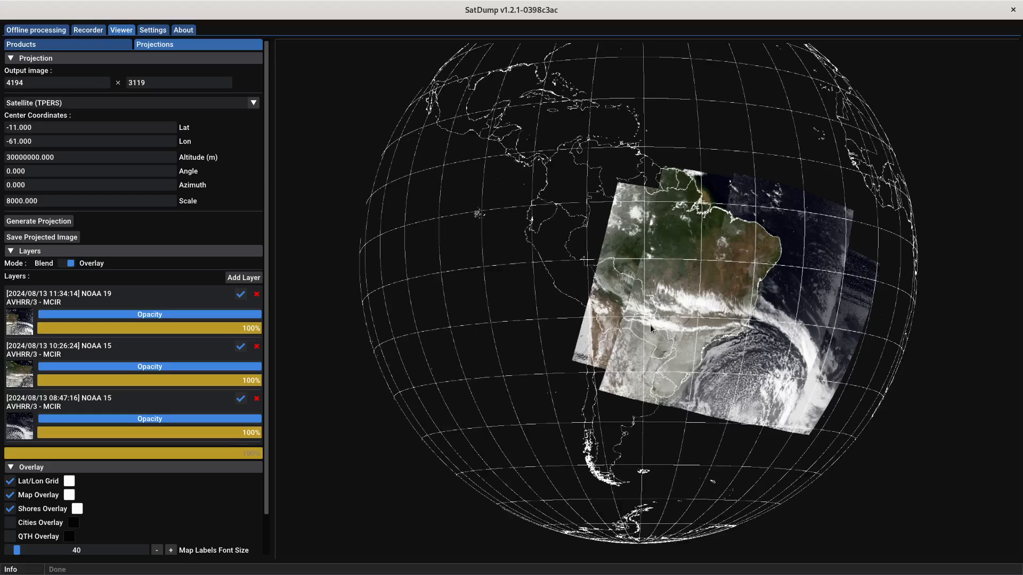
{"action": "scroll", "coordinate": [649, 325], "scroll_direction": "down", "scroll_amount": 7}
{"action": "left_click_drag", "start_coordinate": [665, 285], "coordinate": [626, 322]}
{"action": "scroll", "coordinate": [627, 322], "scroll_direction": "up", "scroll_amount": 4}
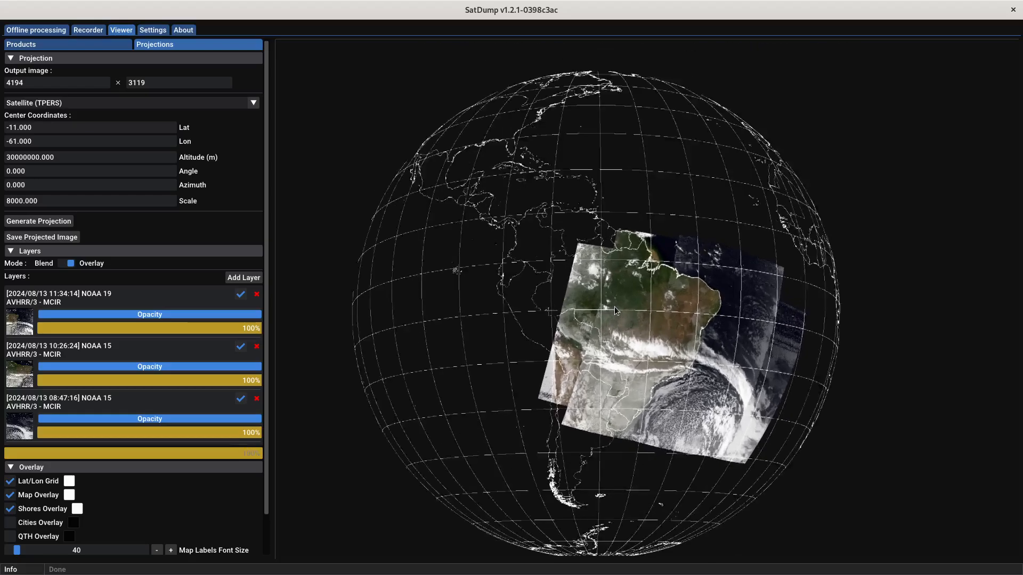
{"action": "left_click_drag", "start_coordinate": [551, 359], "coordinate": [558, 335]}
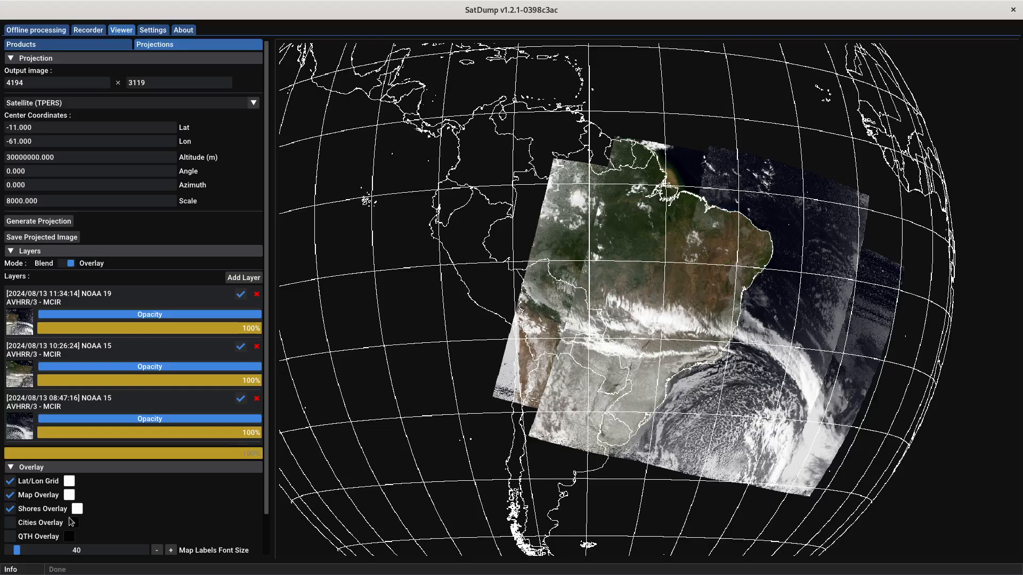
Step: Enable the Cities Overlay, regenerate the satellite projection and inspect the city labels over South America
{"action": "scroll", "coordinate": [195, 494], "scroll_direction": "down", "scroll_amount": 1}
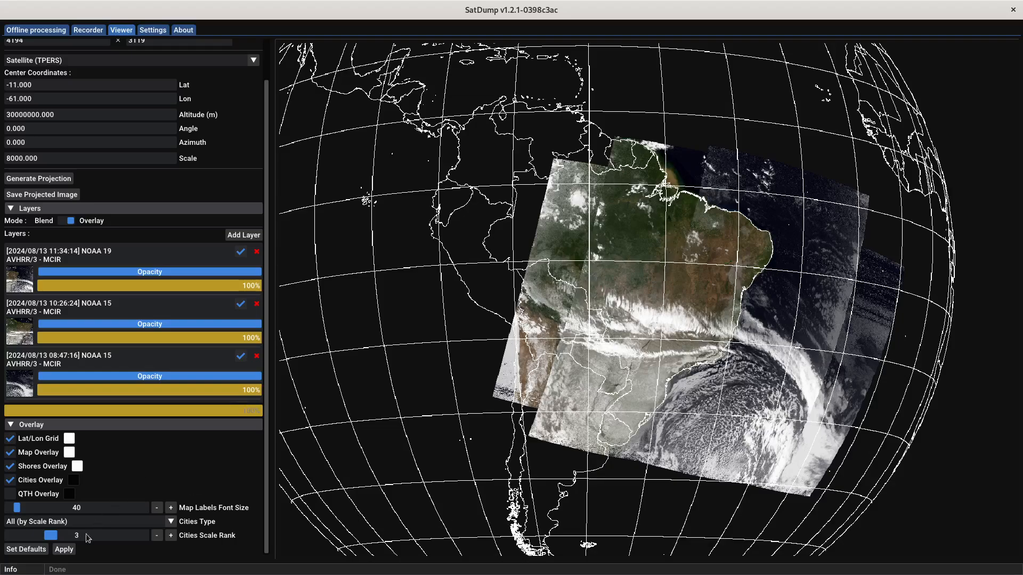
{"action": "left_click", "coordinate": [41, 181]}
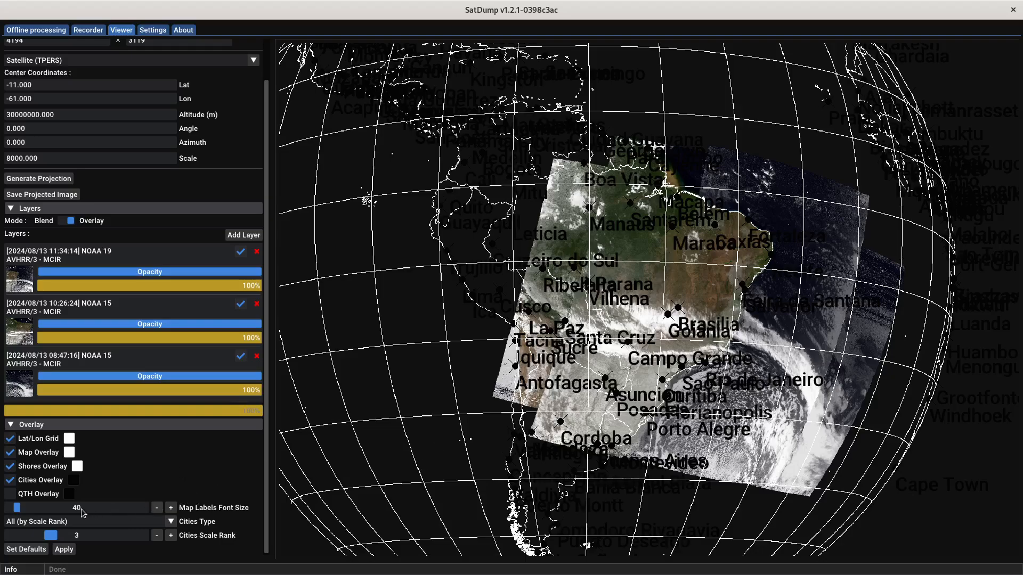
{"action": "scroll", "coordinate": [649, 347], "scroll_direction": "up", "scroll_amount": 2}
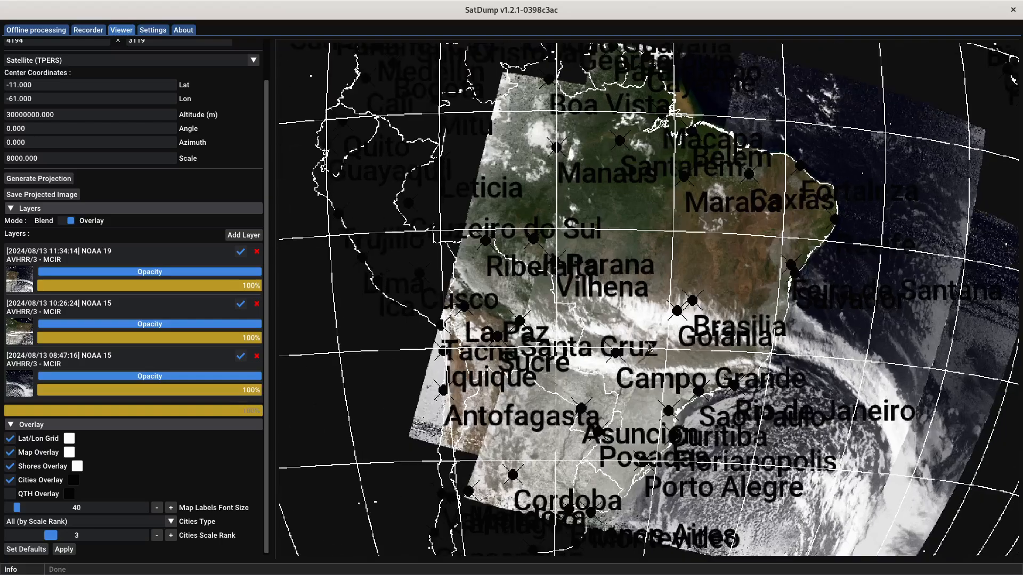
{"action": "scroll", "coordinate": [650, 348], "scroll_direction": "down", "scroll_amount": 3}
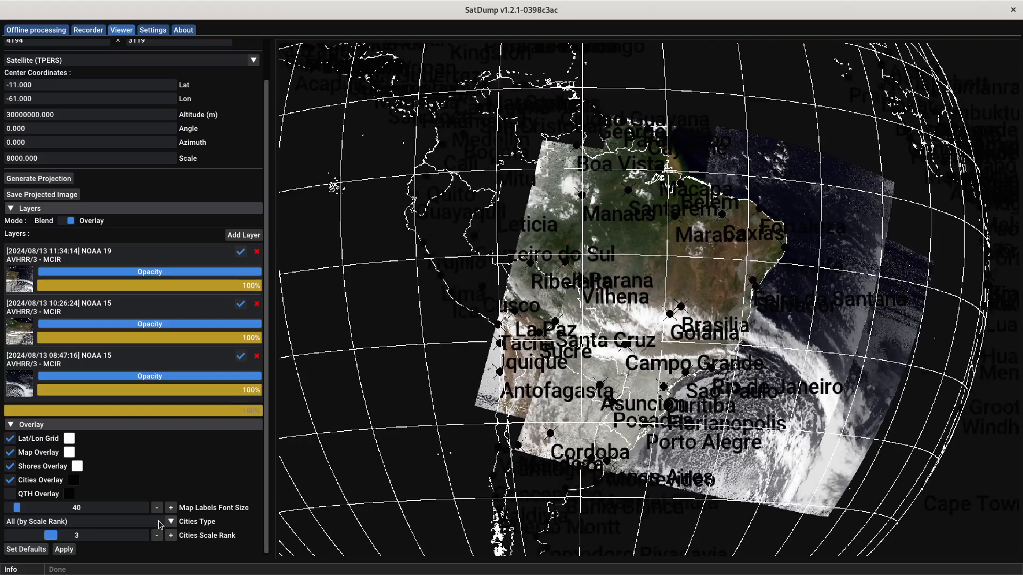
Step: Set the map labels font size to 20 and the cities scale rank to 1, then regenerate and inspect the satellite projection
{"action": "left_click", "coordinate": [157, 509]}
{"action": "left_click", "coordinate": [157, 509]}
{"action": "left_click", "coordinate": [126, 523]}
{"action": "left_click", "coordinate": [126, 523]}
{"action": "left_click", "coordinate": [156, 537]}
{"action": "left_click", "coordinate": [156, 536]}
{"action": "left_click", "coordinate": [53, 182]}
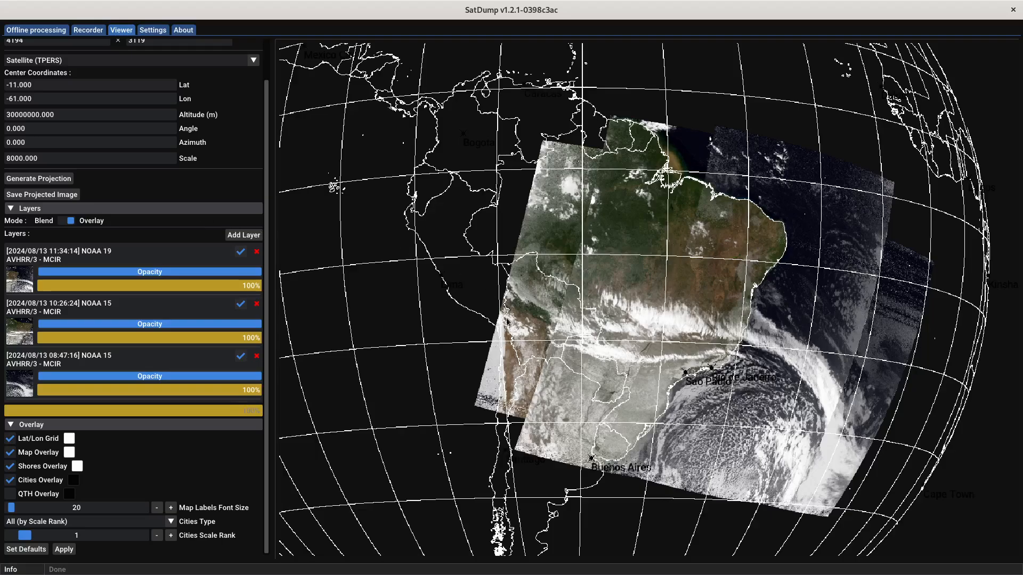
{"action": "scroll", "coordinate": [655, 370], "scroll_direction": "up", "scroll_amount": 5}
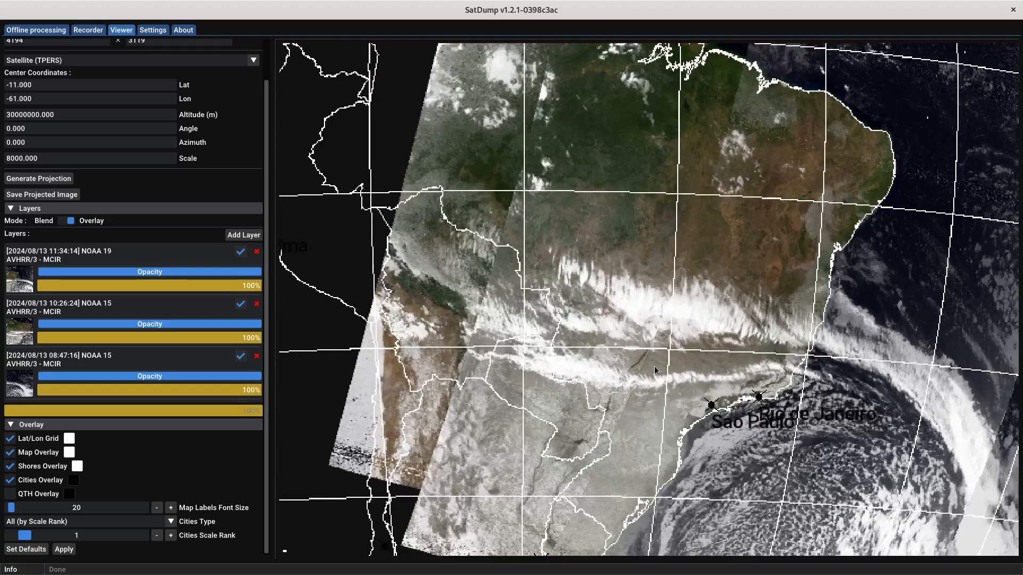
{"action": "scroll", "coordinate": [656, 370], "scroll_direction": "down", "scroll_amount": 6}
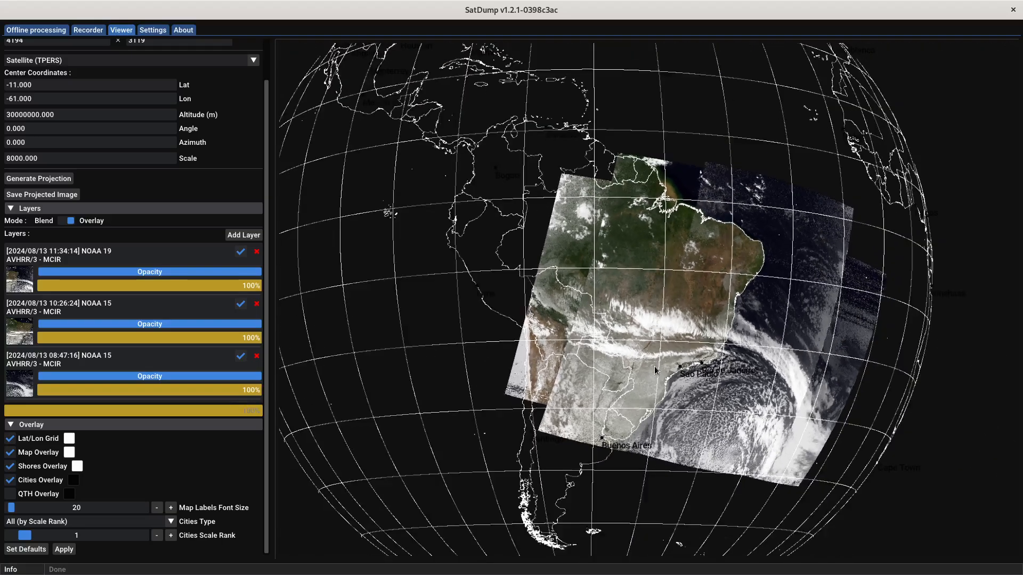
{"action": "scroll", "coordinate": [655, 371], "scroll_direction": "down", "scroll_amount": 3}
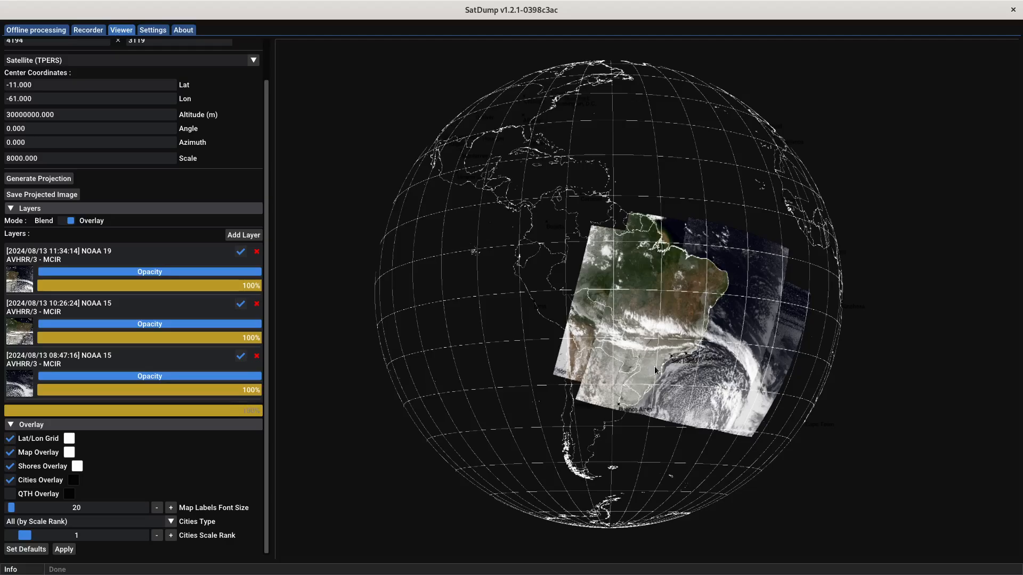
{"action": "scroll", "coordinate": [655, 370], "scroll_direction": "up", "scroll_amount": 5}
{"action": "scroll", "coordinate": [655, 370], "scroll_direction": "down", "scroll_amount": 4}
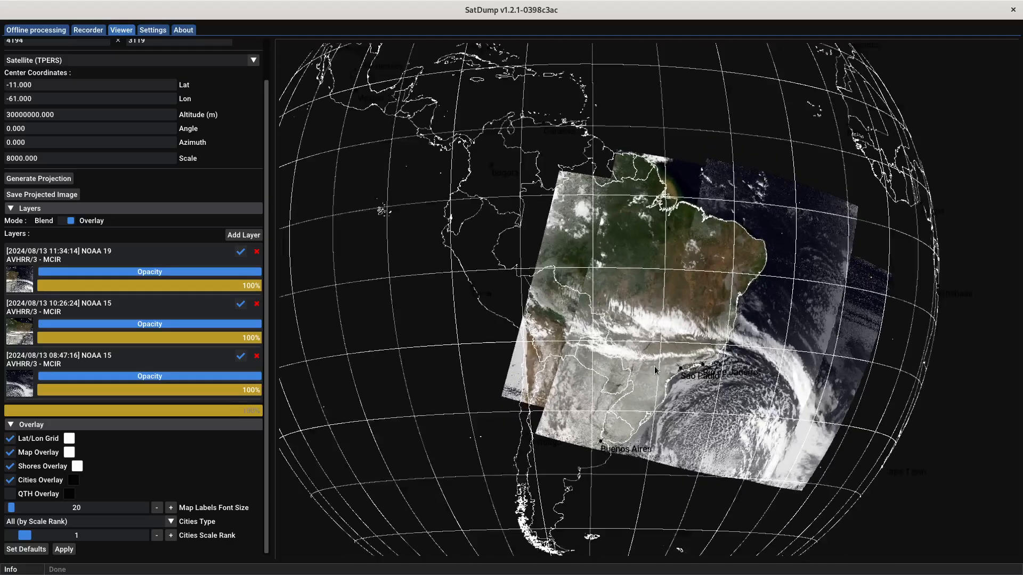
Step: Save the projected image as projection.jpg in the Home folder and open the saved file from the file manager to inspect it
{"action": "left_click", "coordinate": [35, 197]}
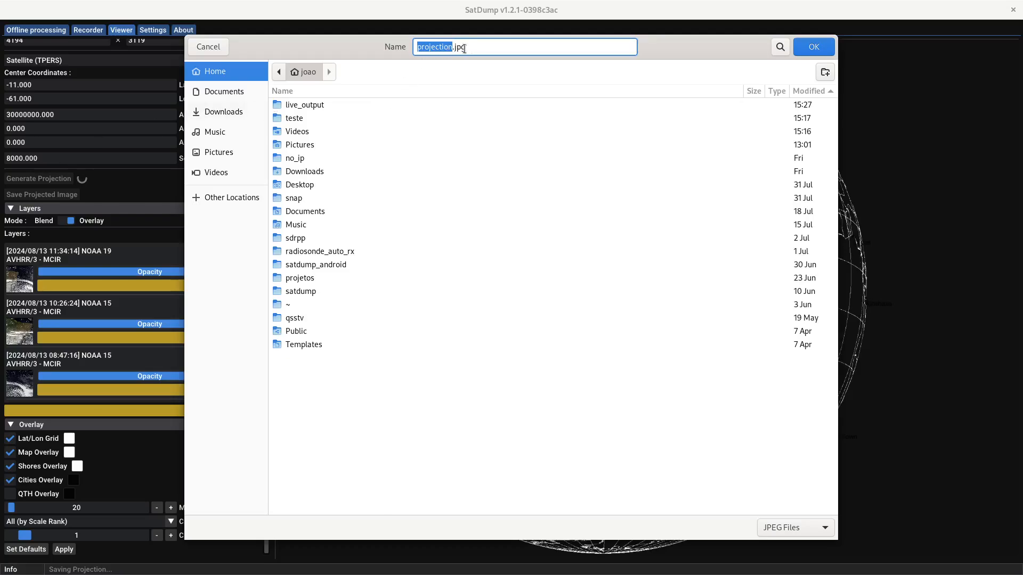
{"action": "left_click", "coordinate": [807, 53]}
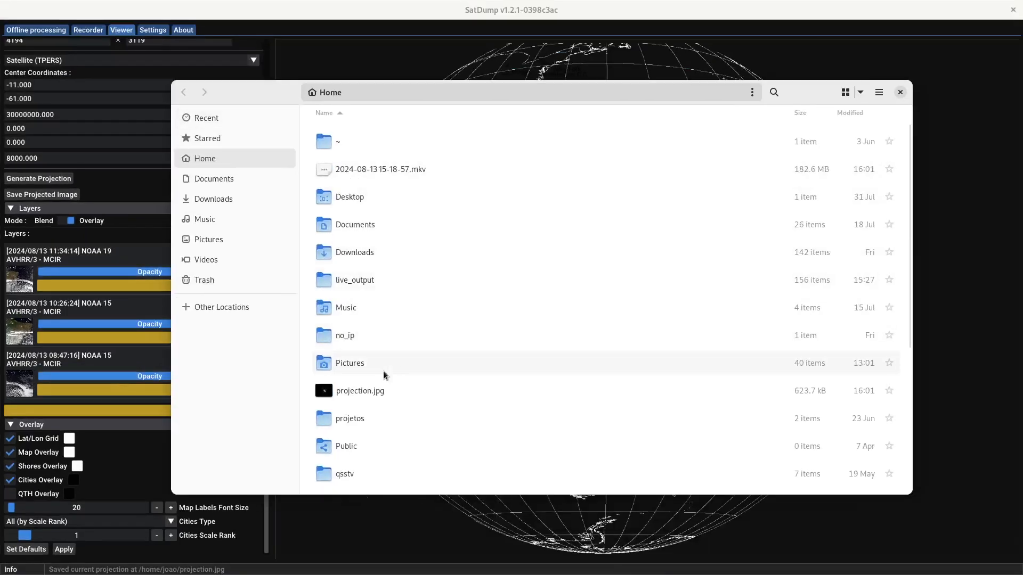
{"action": "left_click", "coordinate": [373, 397]}
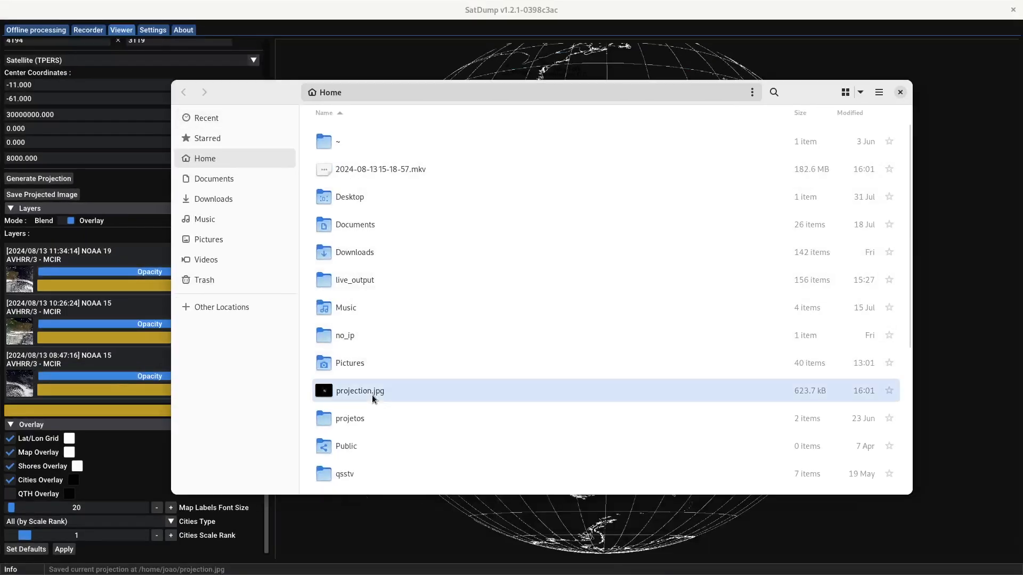
{"action": "double_click", "coordinate": [374, 397]}
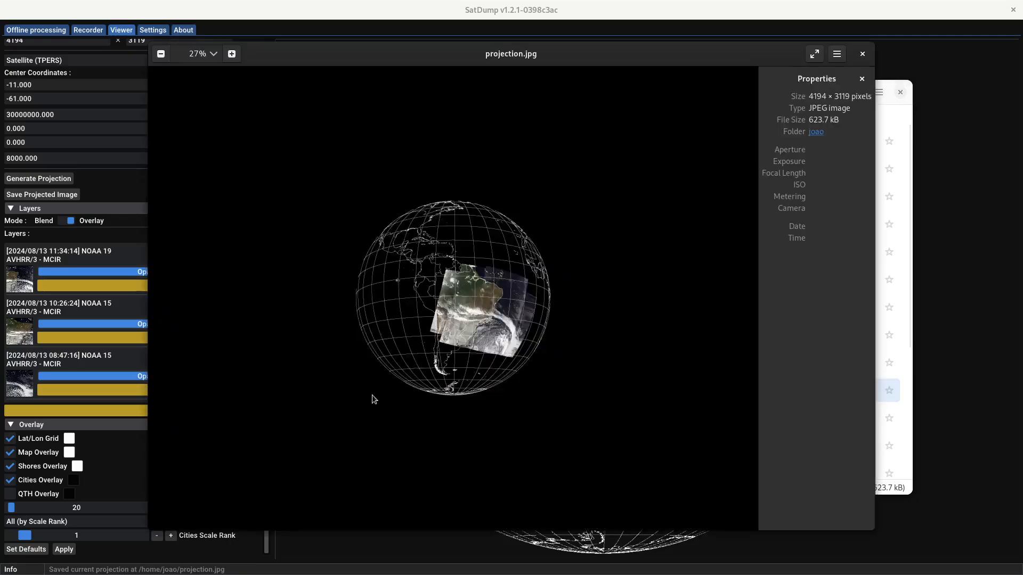
{"action": "scroll", "coordinate": [551, 341], "scroll_direction": "up", "scroll_amount": 2}
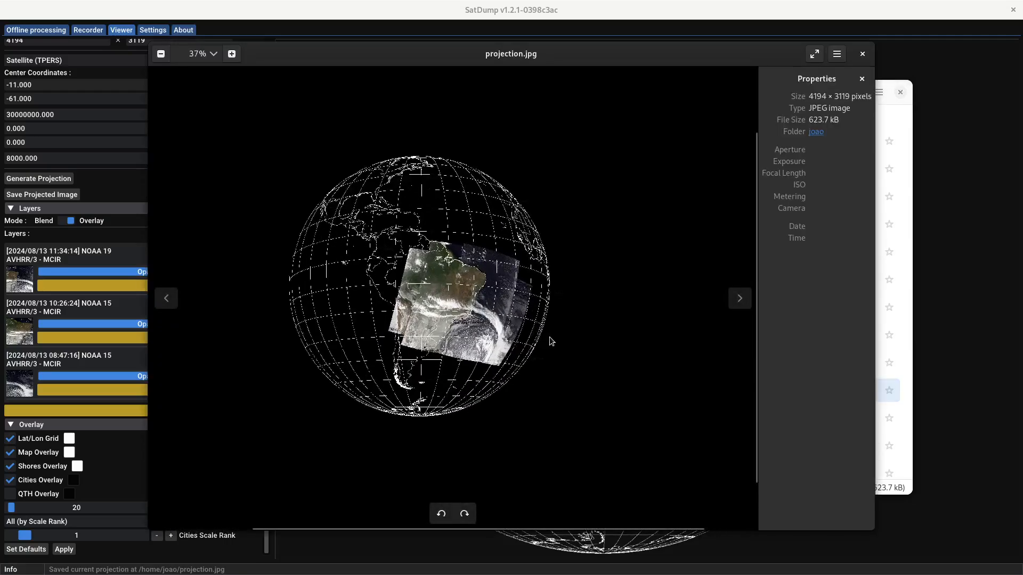
{"action": "scroll", "coordinate": [549, 335], "scroll_direction": "up", "scroll_amount": 2}
{"action": "scroll", "coordinate": [482, 285], "scroll_direction": "up", "scroll_amount": 2}
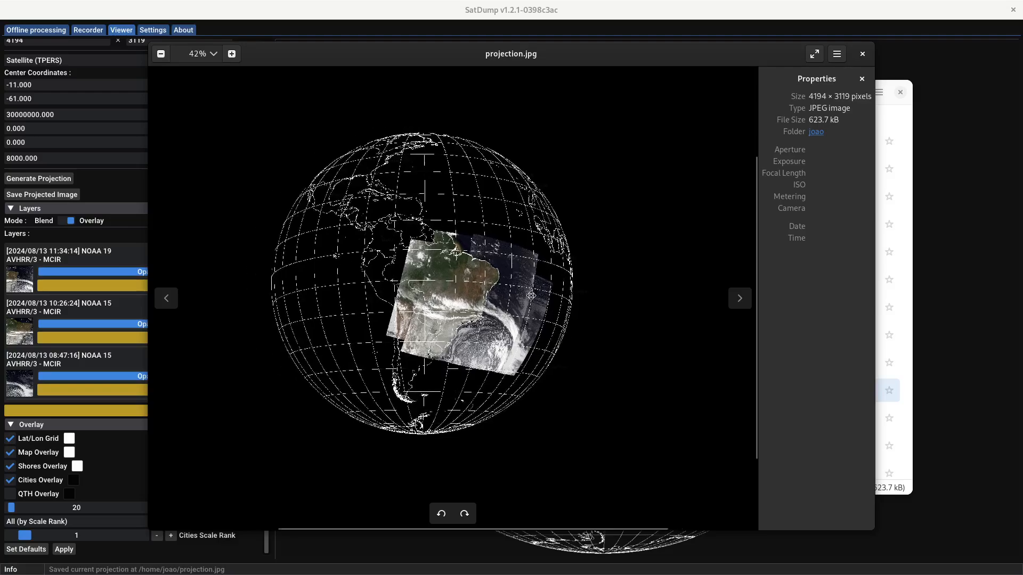